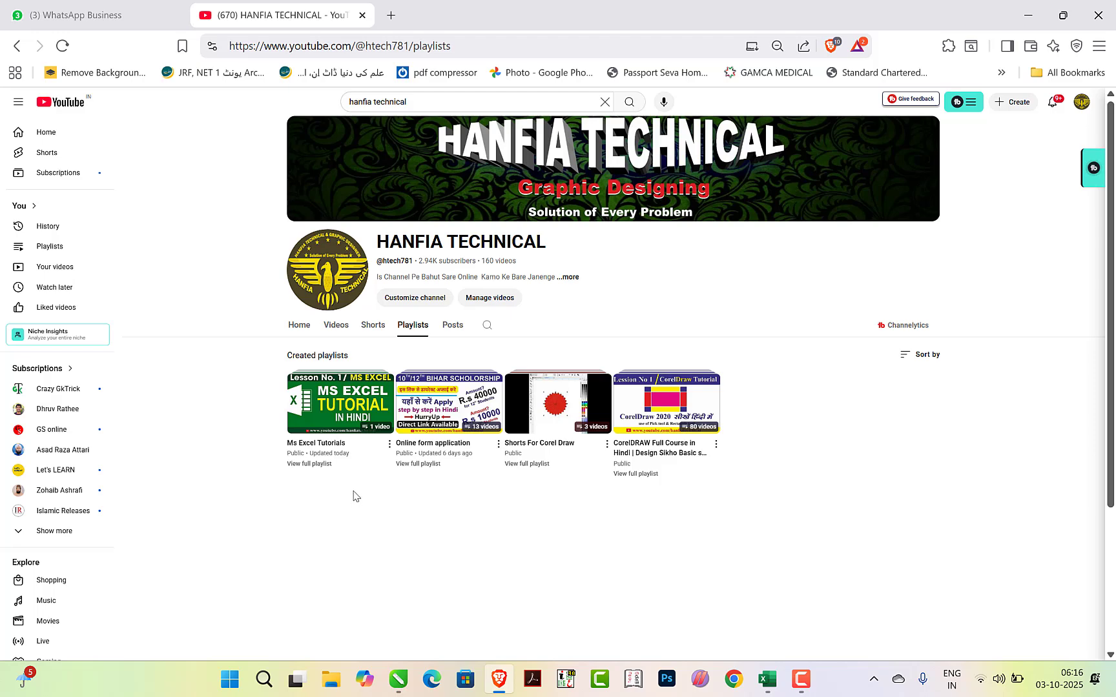
Switch to the Tutorials workbook in Excel and look through the ribbon's command sets from File to View
key(alt+Tab)
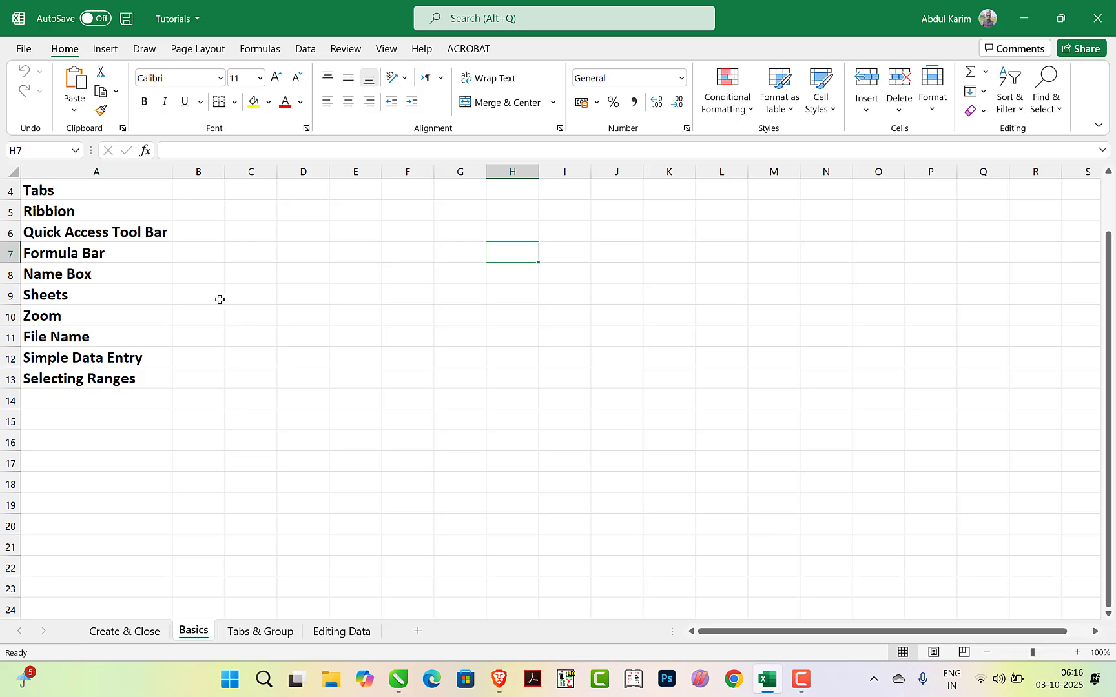
click(22, 49)
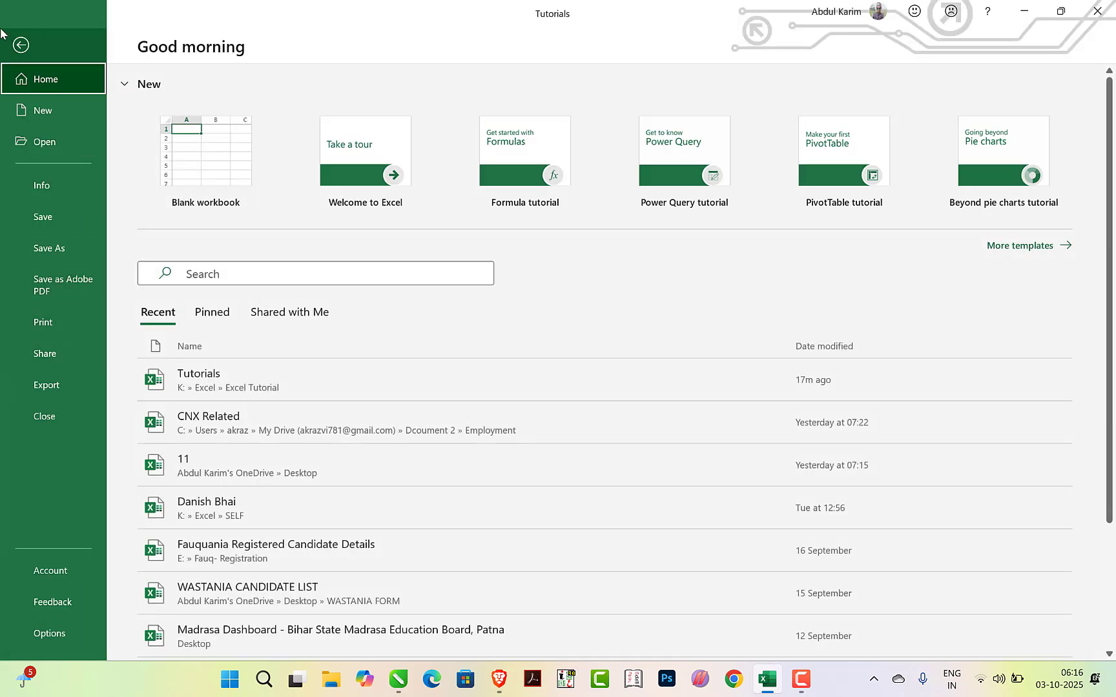
click(22, 44)
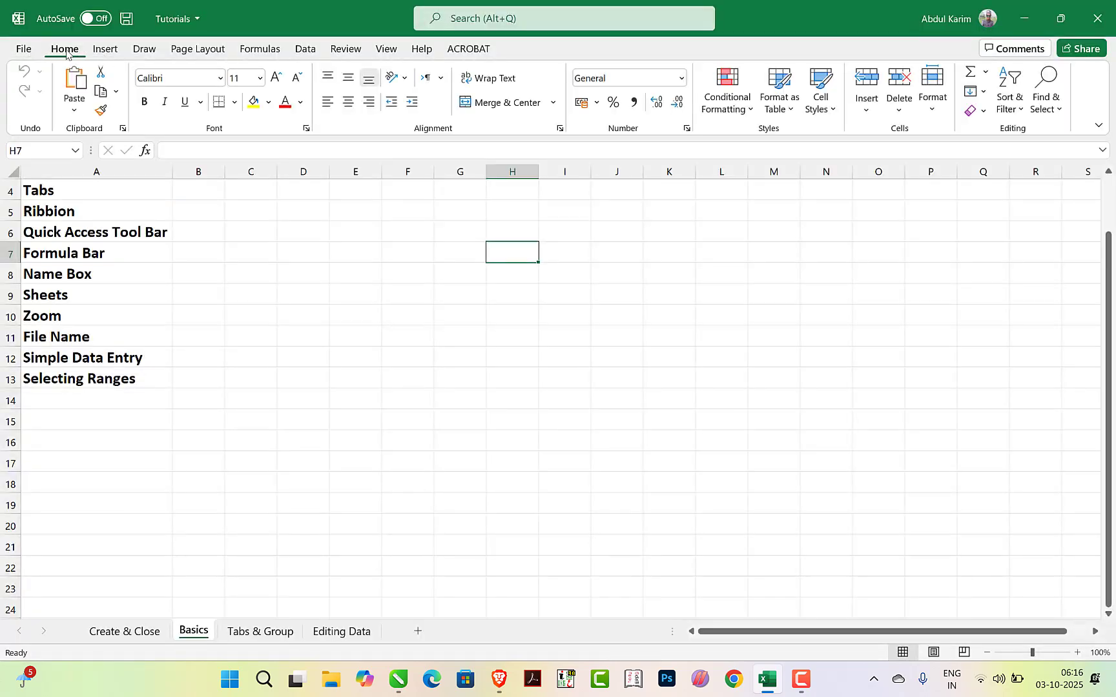
click(107, 51)
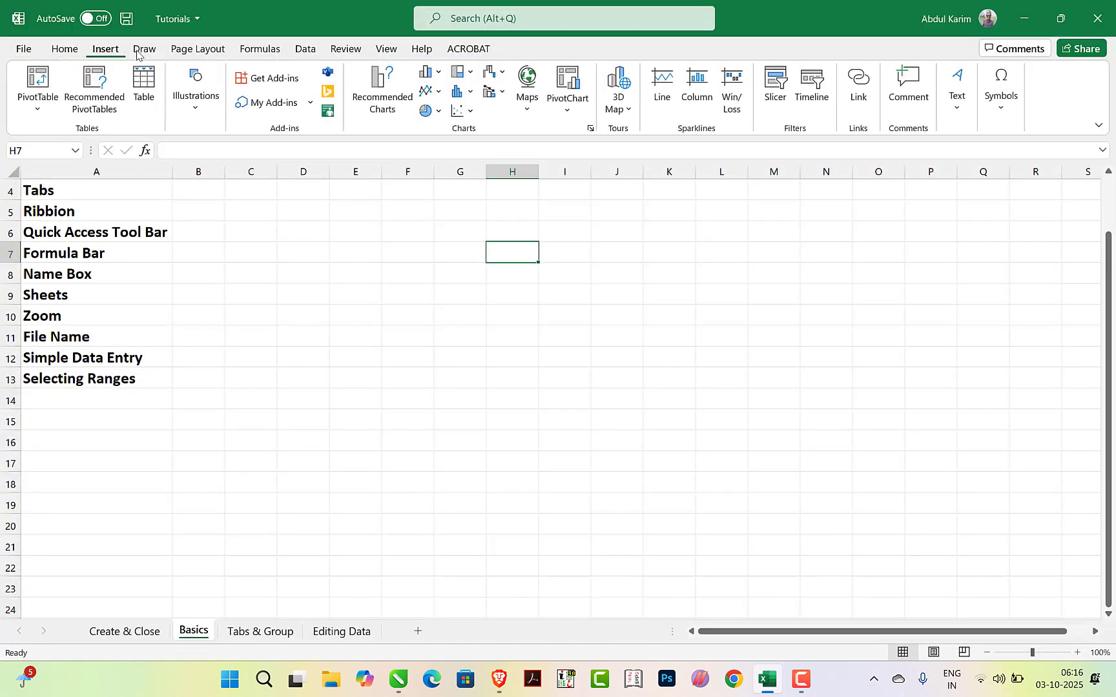
click(142, 50)
click(197, 50)
click(259, 50)
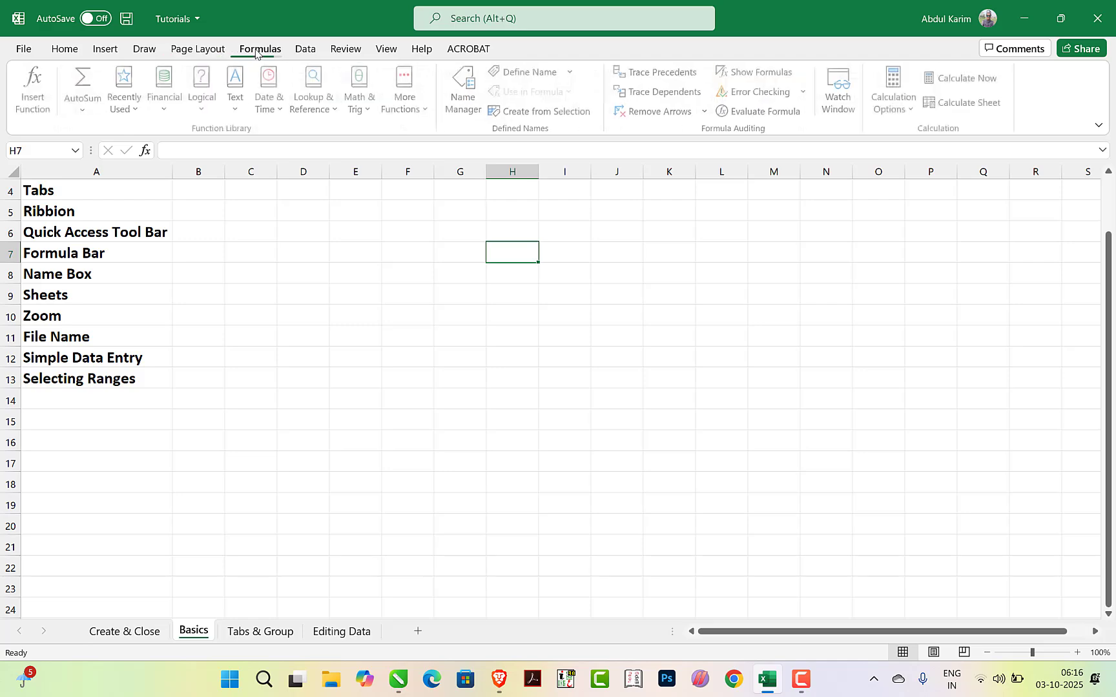
scroll(301, 52, down, 3)
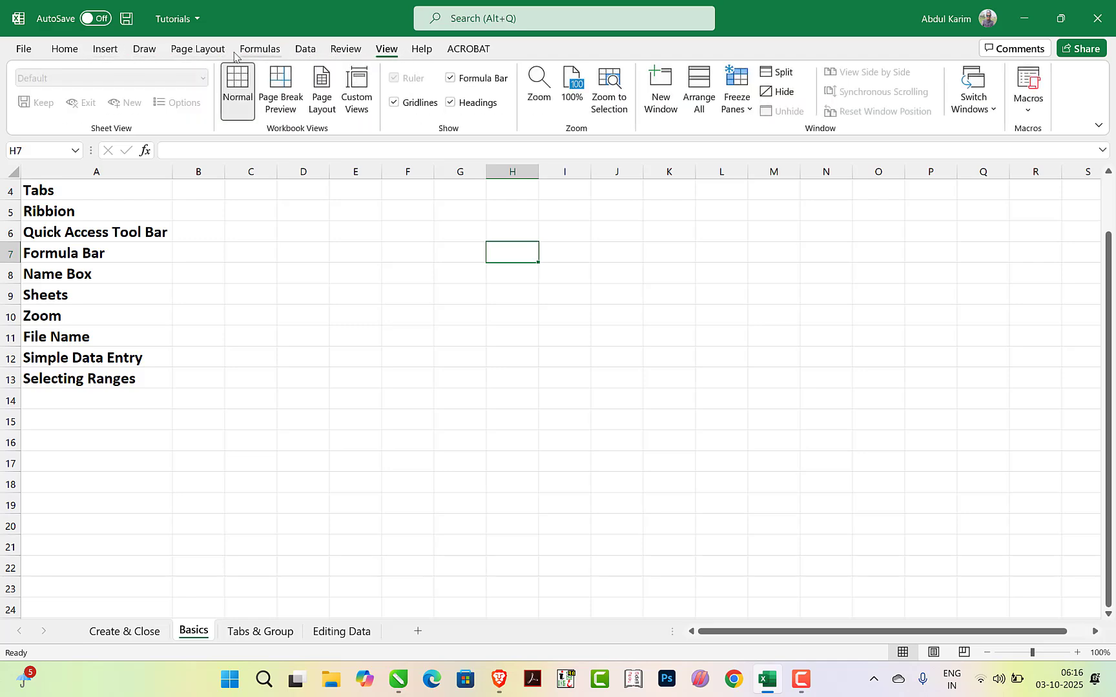
Examine the File, Home, Insert, Draw and Page Layout commands one after another
click(23, 50)
click(21, 44)
click(62, 51)
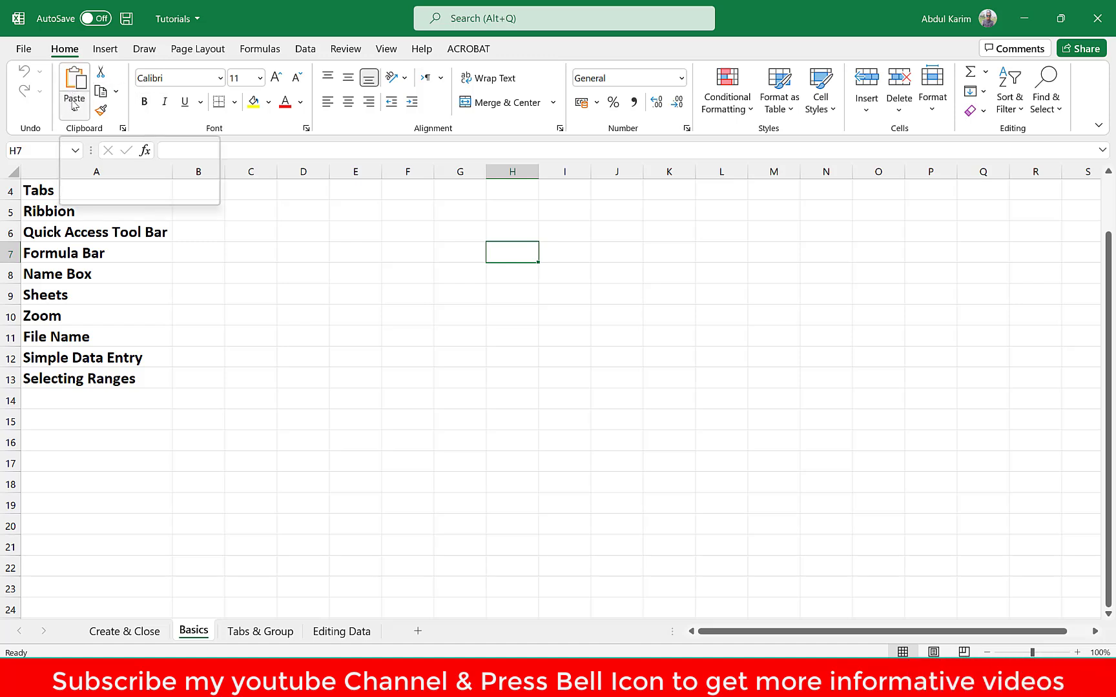
click(105, 49)
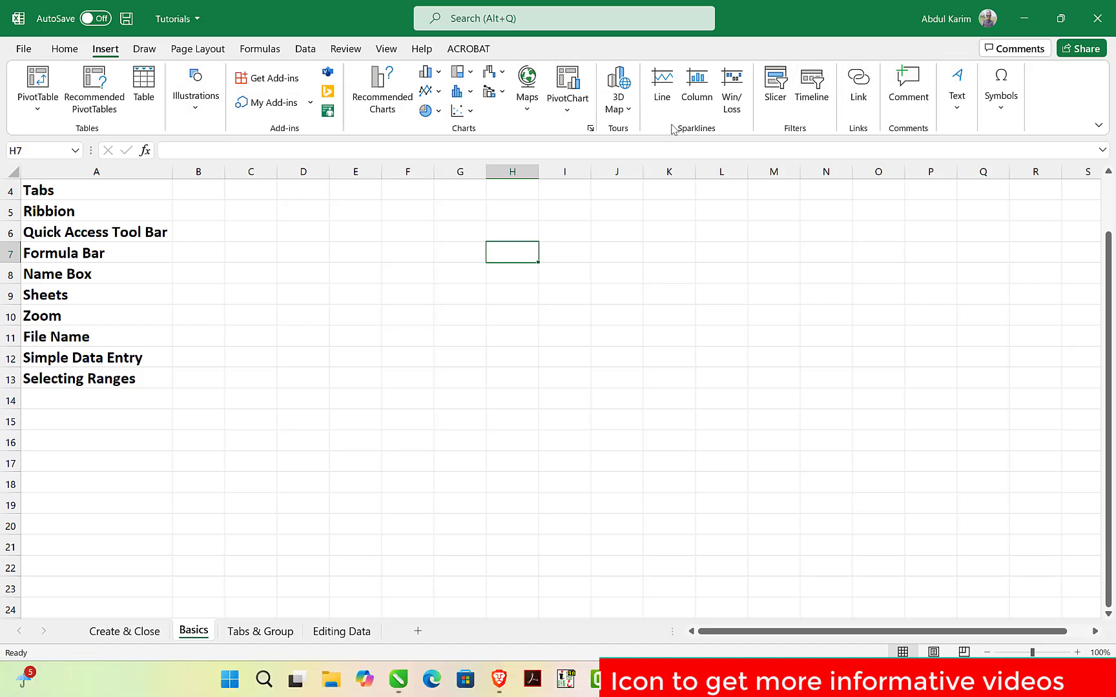
click(144, 49)
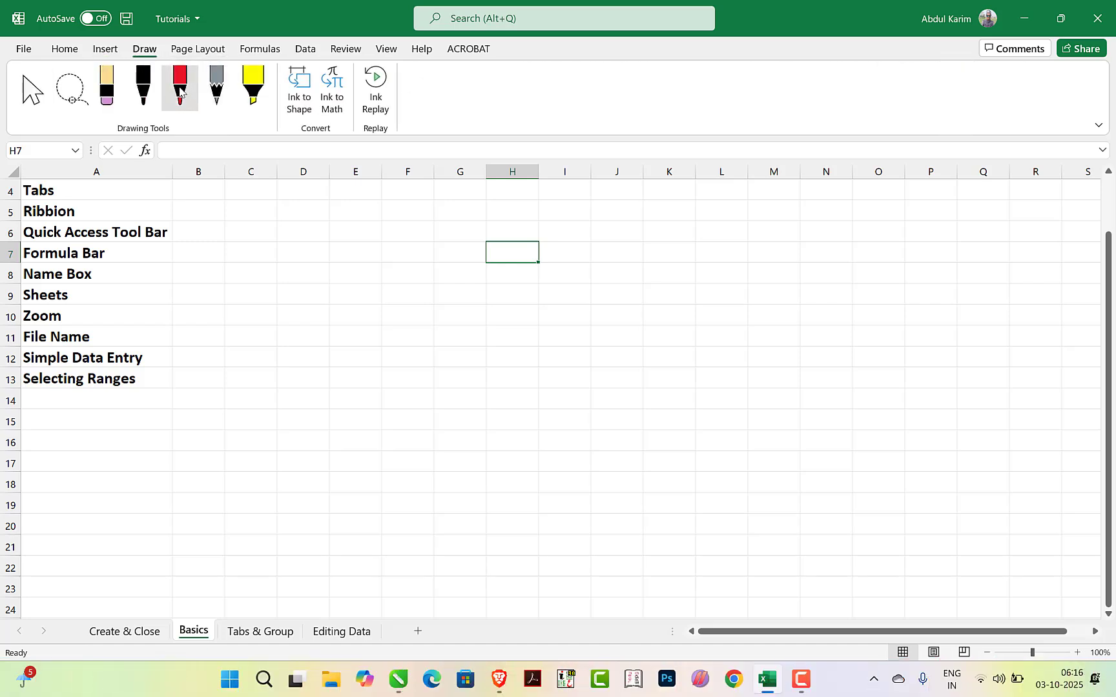
click(186, 50)
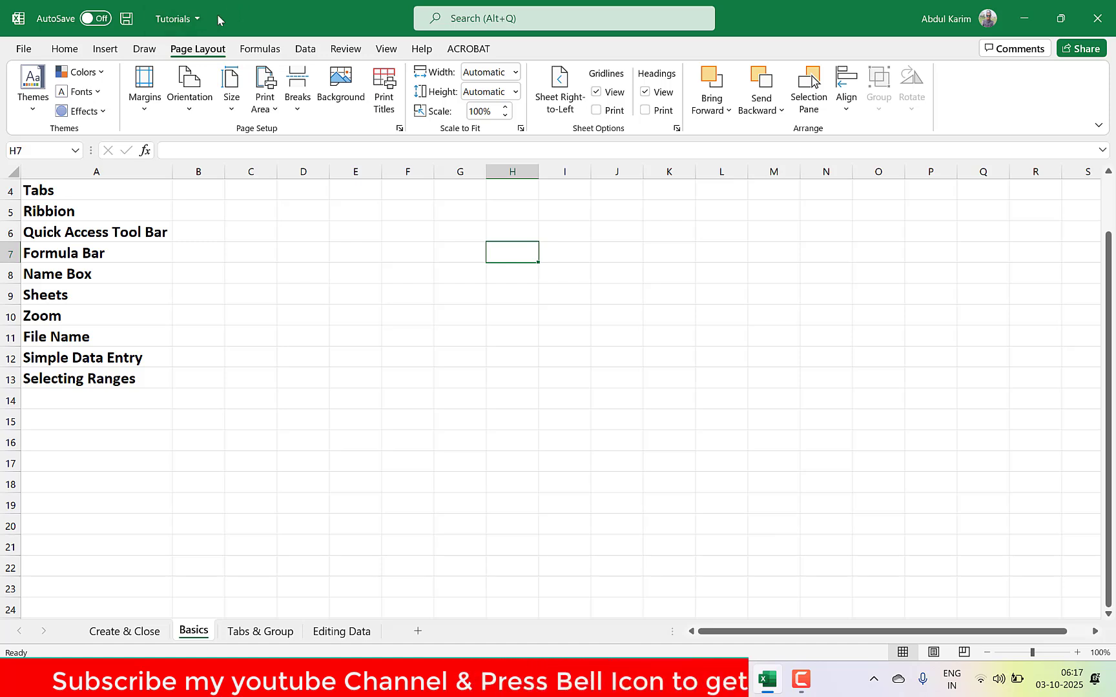
Try to turn on AutoSave for the workbook and dismiss the OneDrive upload dialog
click(95, 19)
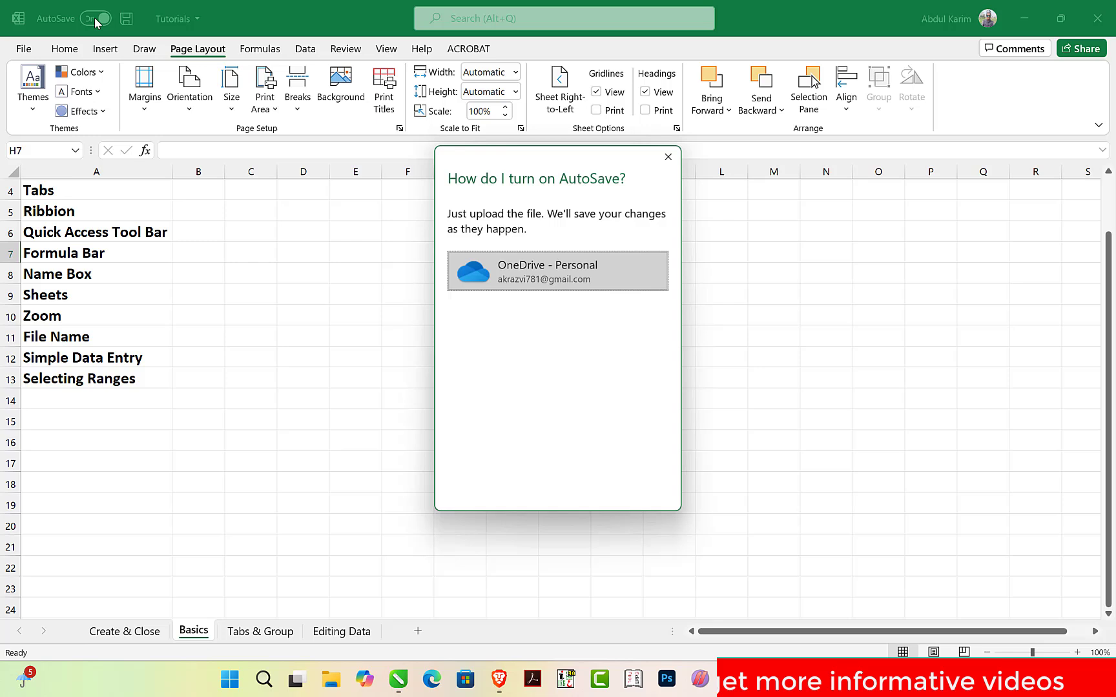
click(668, 156)
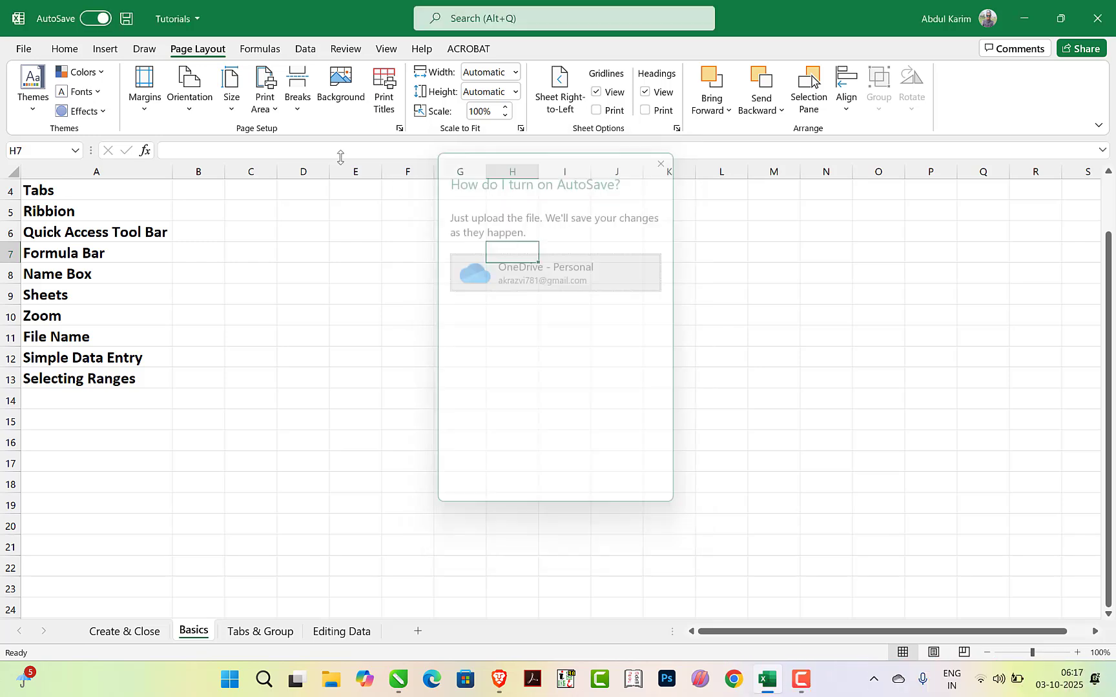
Enter the sample text sdfhasdfj in cell F8 of the Basics sheet and save the workbook
click(420, 271)
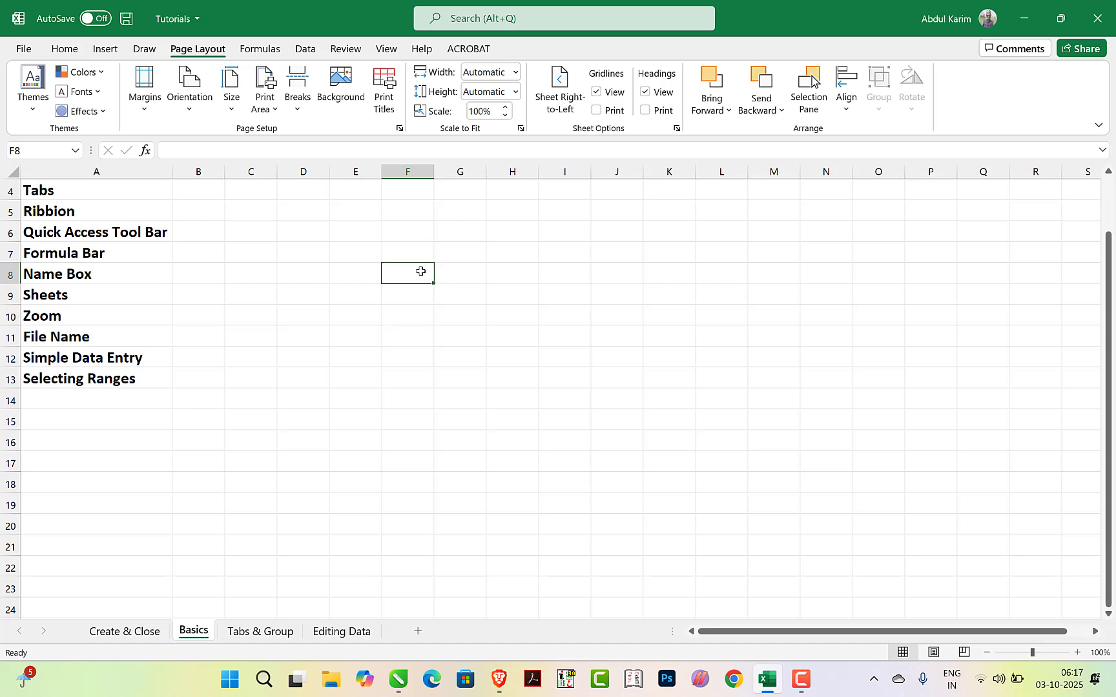
text(sdfhasdfj)
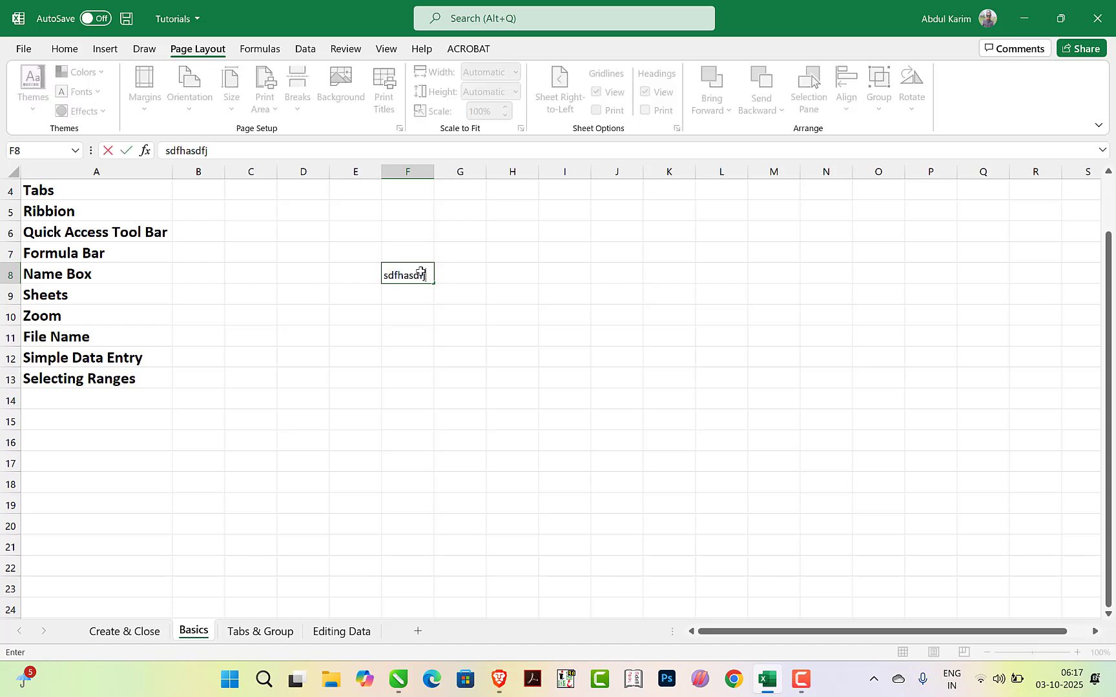
key(Tab)
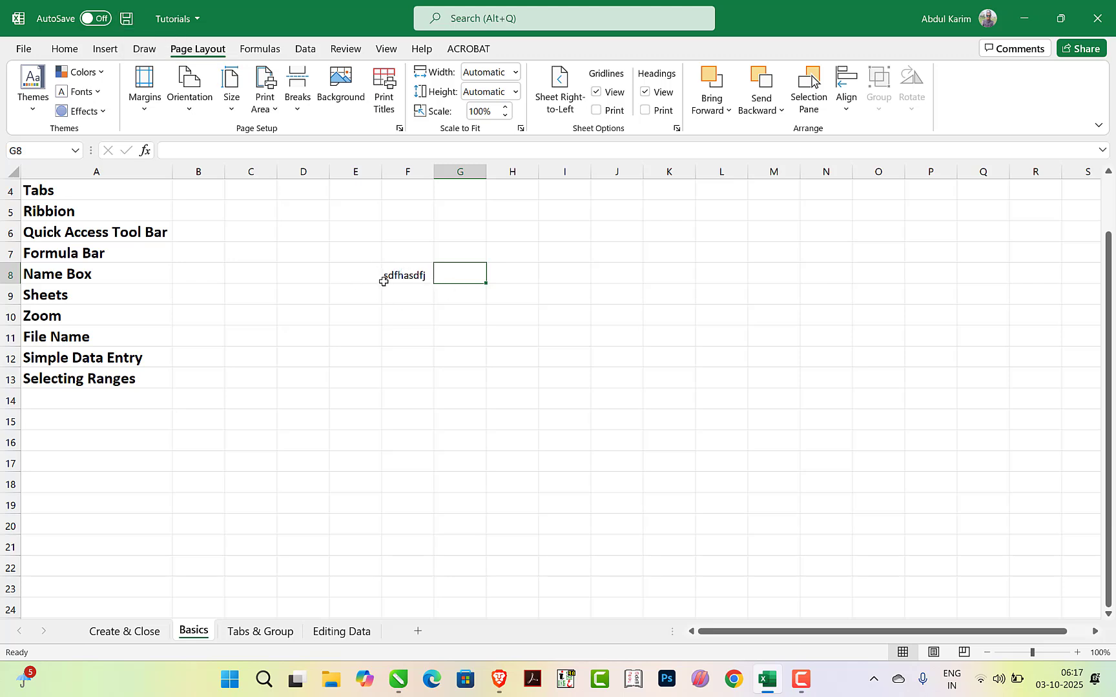
click(412, 278)
click(459, 277)
click(128, 20)
click(462, 334)
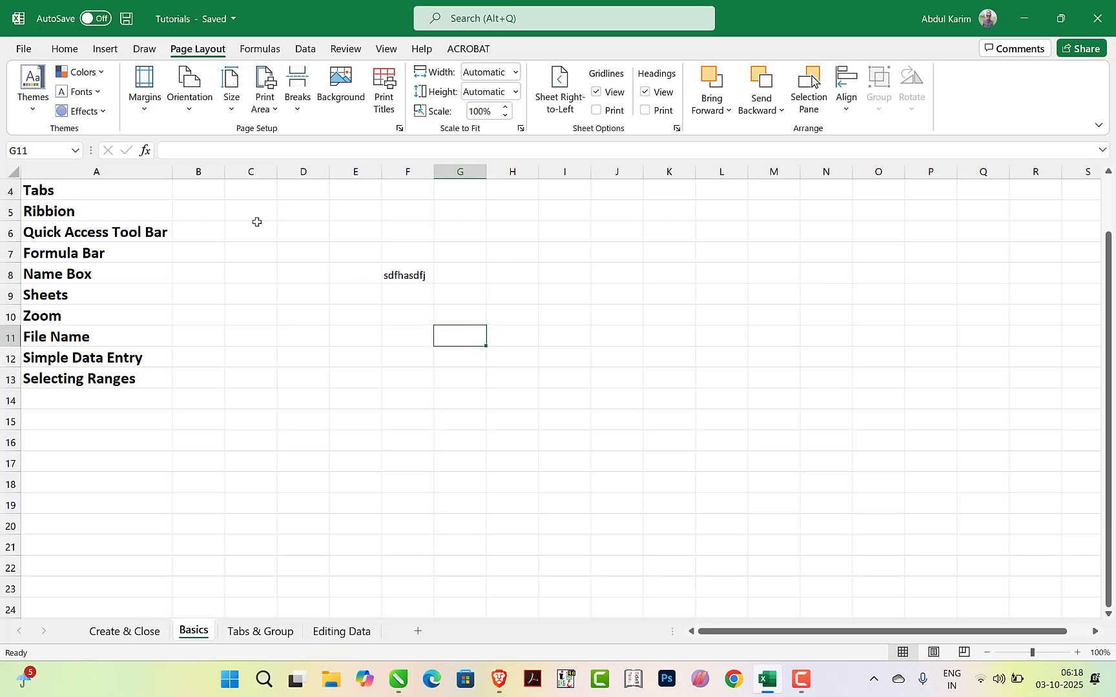
Replace the sample text in cell F8 with ctrl+s and save the workbook again
click(407, 276)
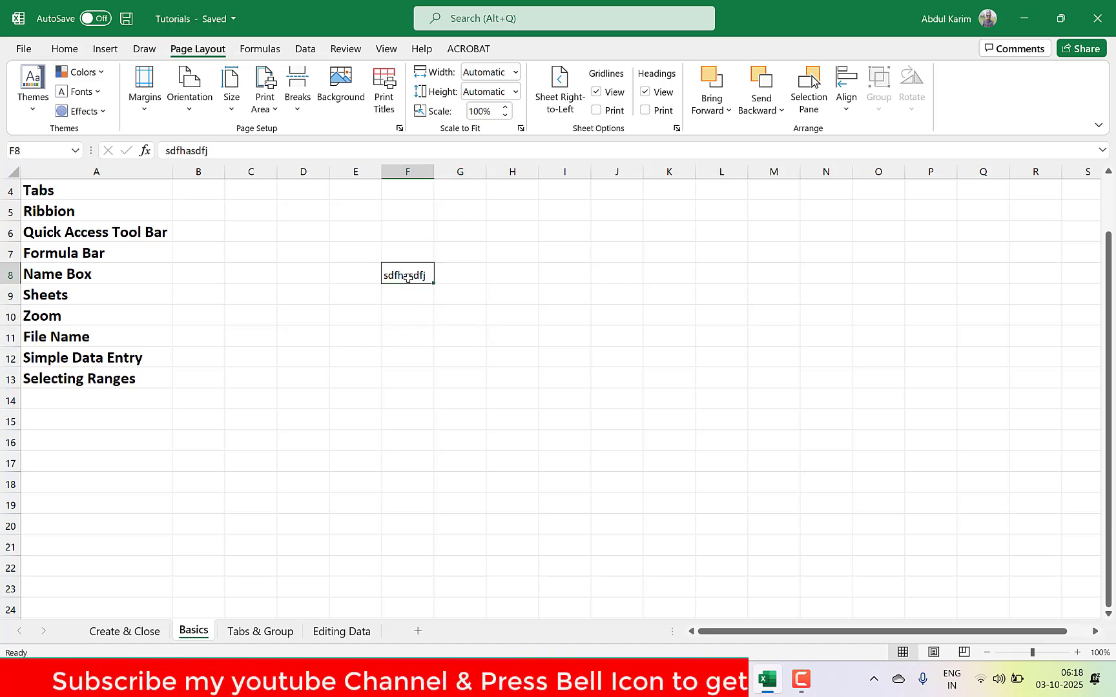
key(Delete)
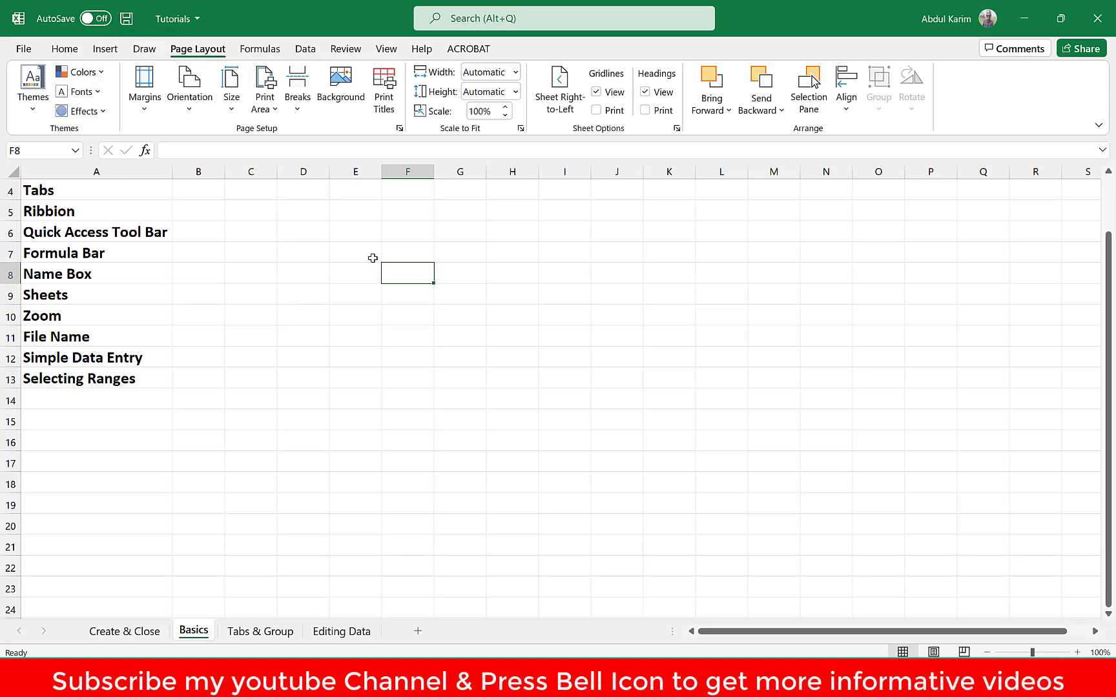
text(ctrl+s)
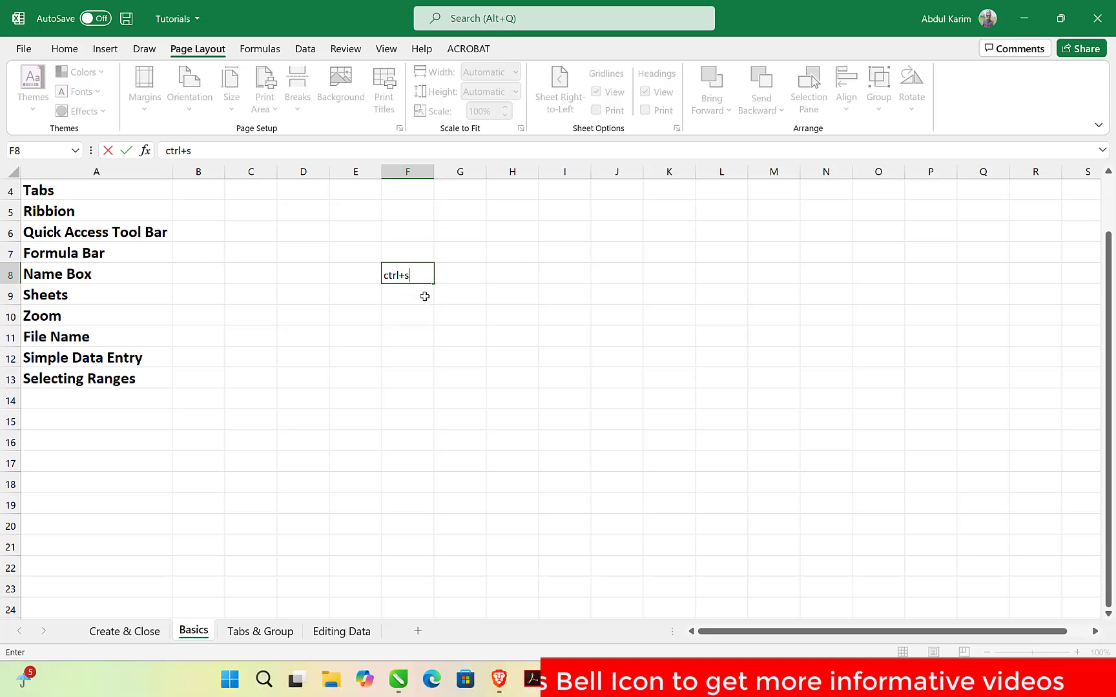
key(ctrl+s)
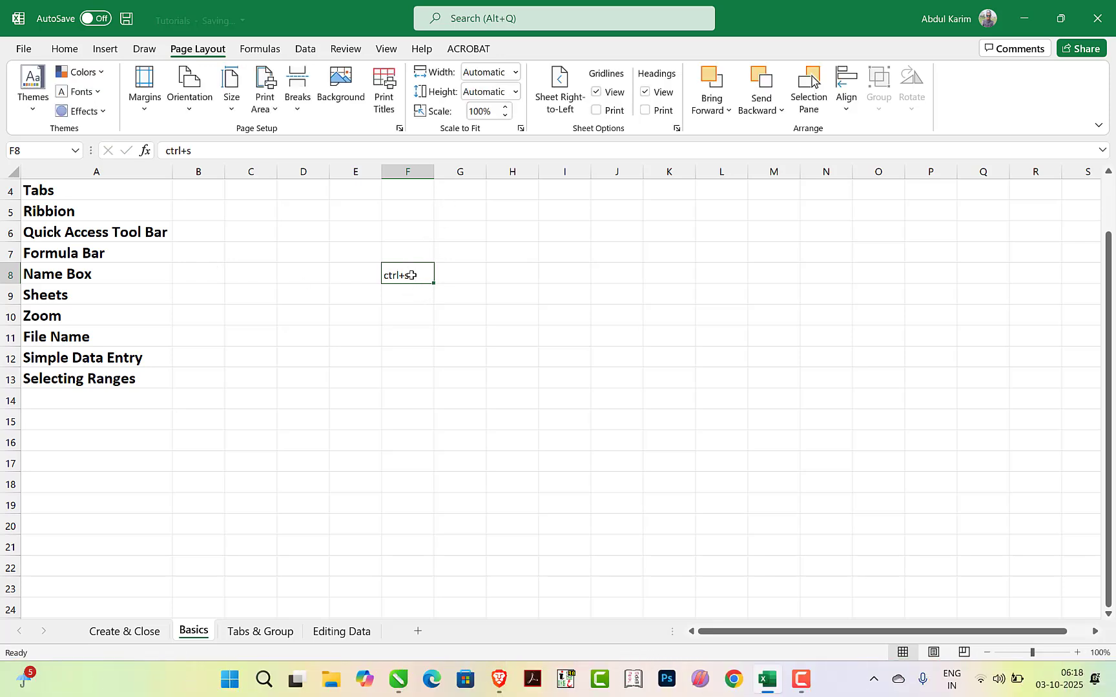
Clear the ctrl+s text from cell F8
click(460, 281)
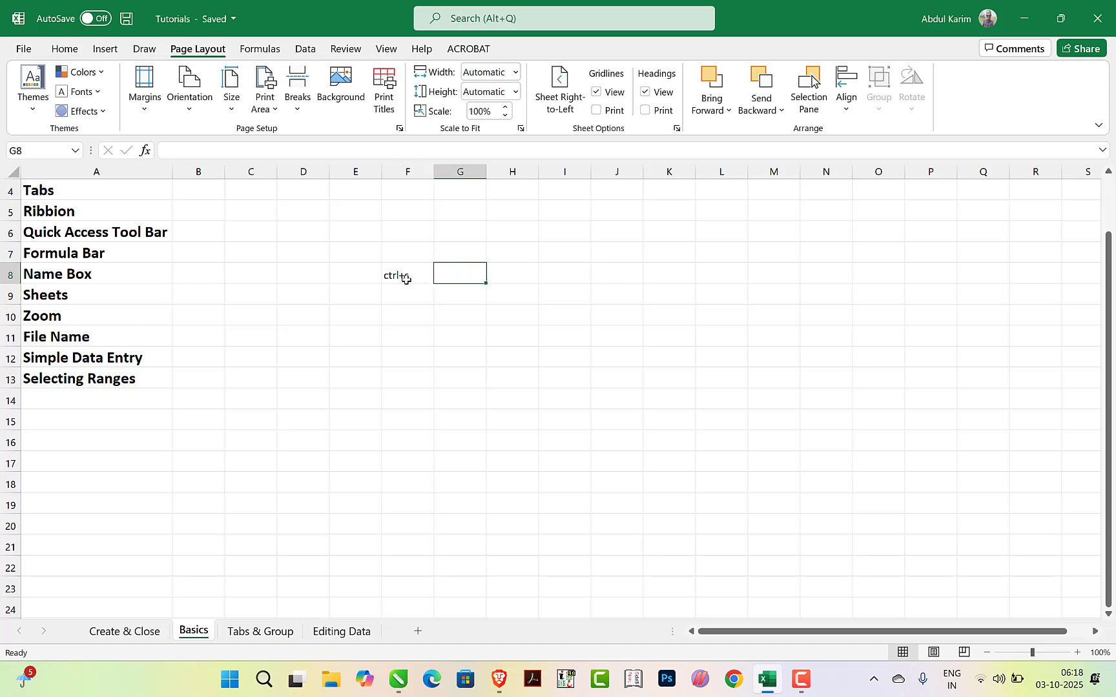
click(403, 279)
key(Delete)
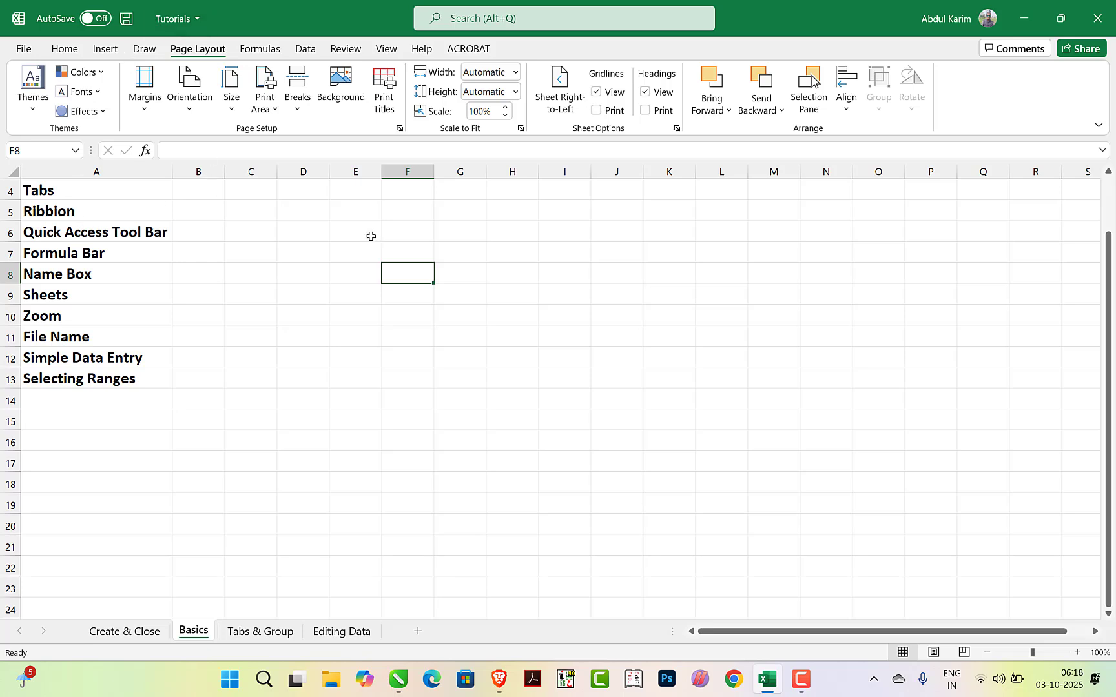
Enter the numbers 45, 12 and 52 down cells F6 to F8
click(395, 232)
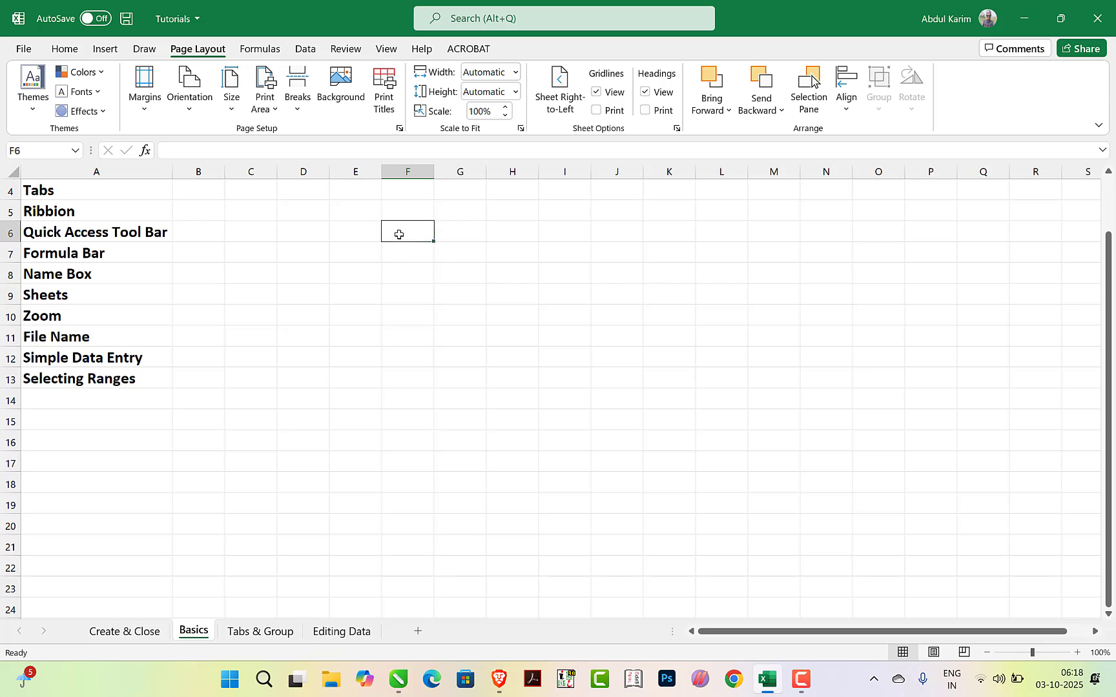
text(45)
key(Return)
text(12)
key(Return)
text(52)
key(Return)
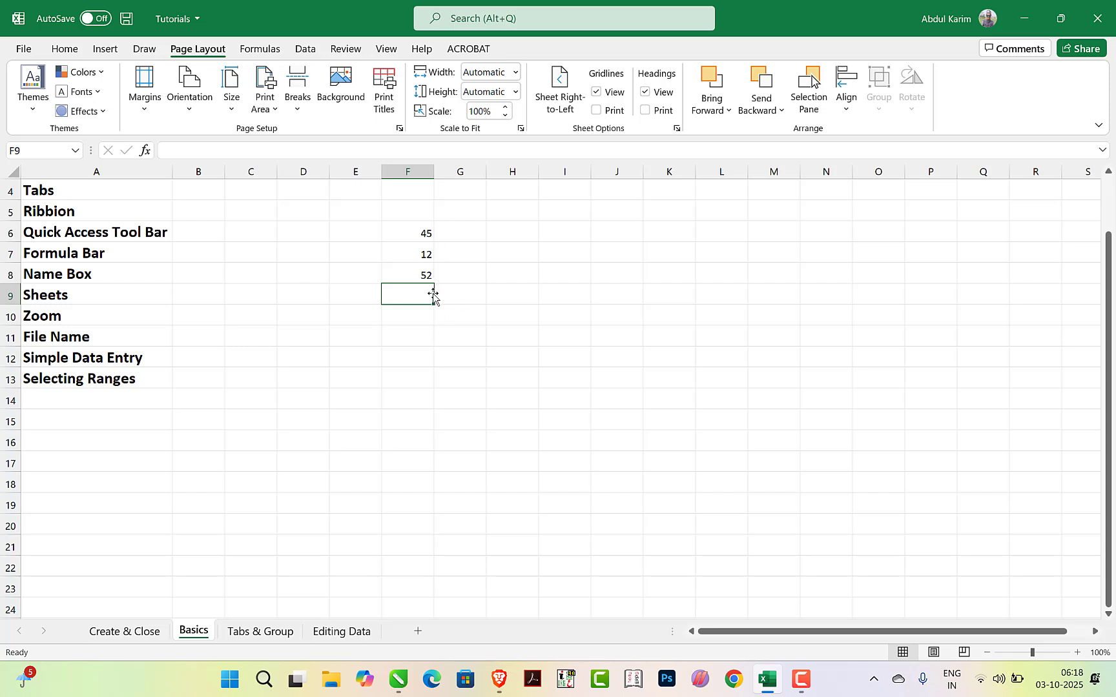
Add the formula =SUM(F6:F8) in cell F9 to total the three numbers above
text(=)
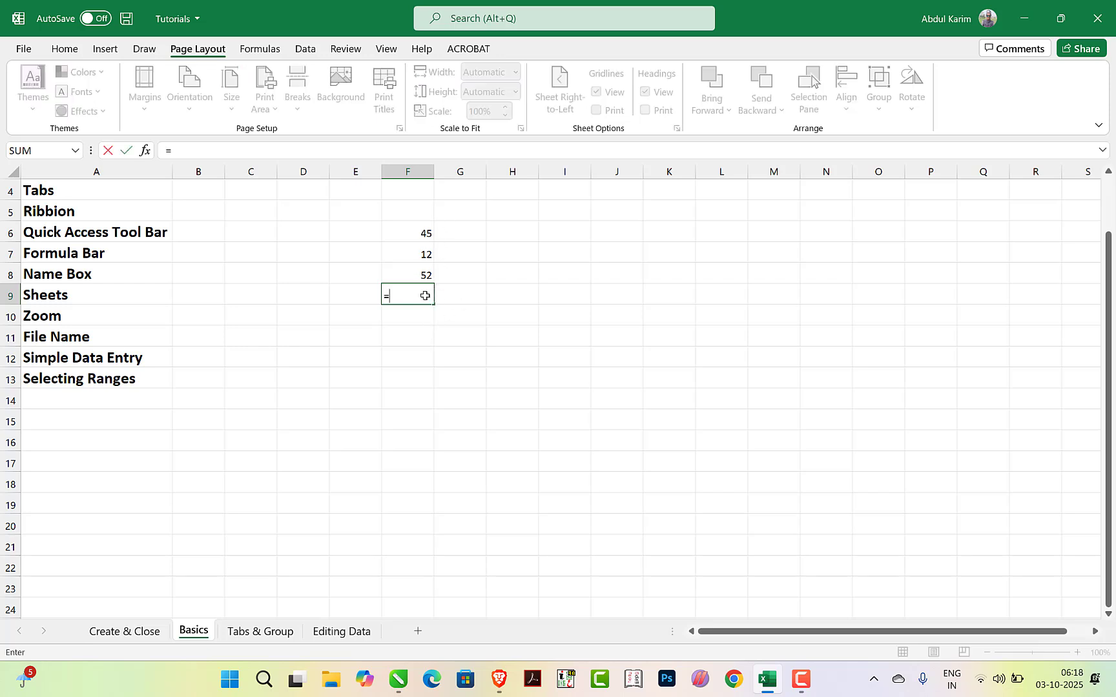
text(sum)
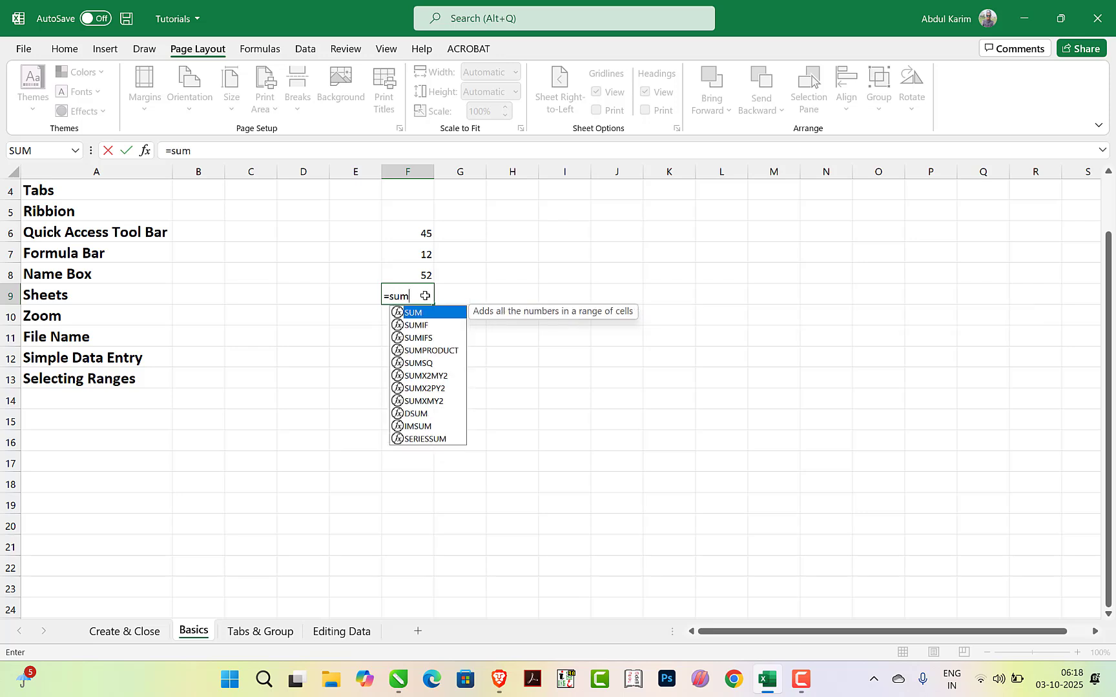
text(()
drag(410, 237, 414, 274)
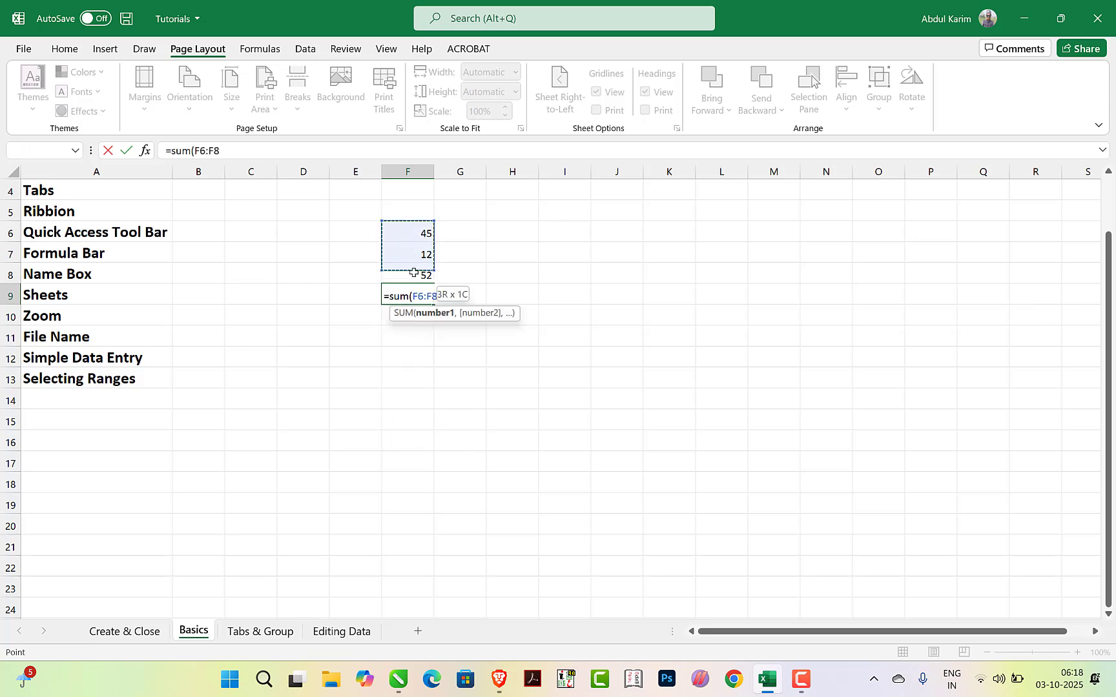
text())
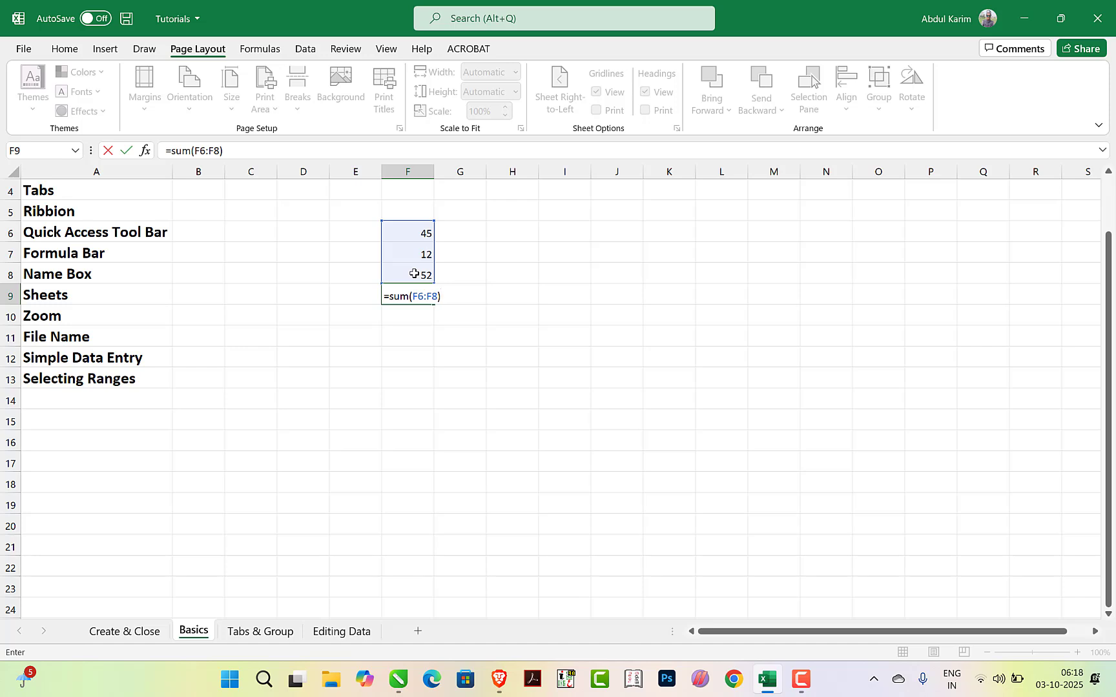
key(Return)
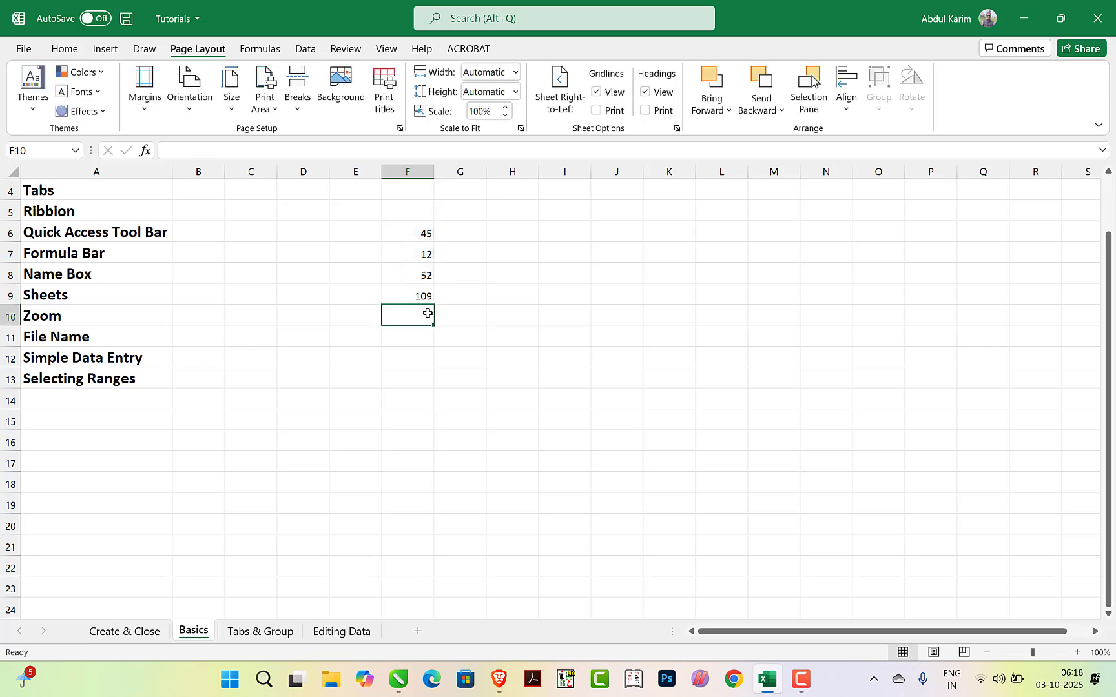
Inspect the formula behind the total in cell F9
click(421, 299)
click(450, 334)
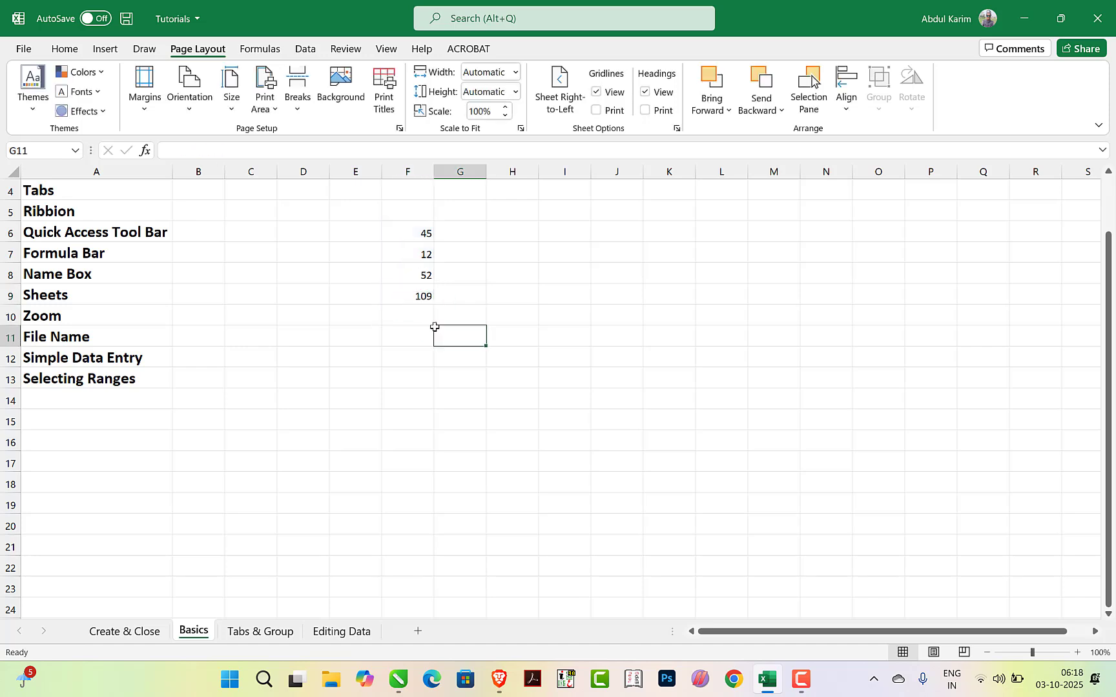
click(410, 296)
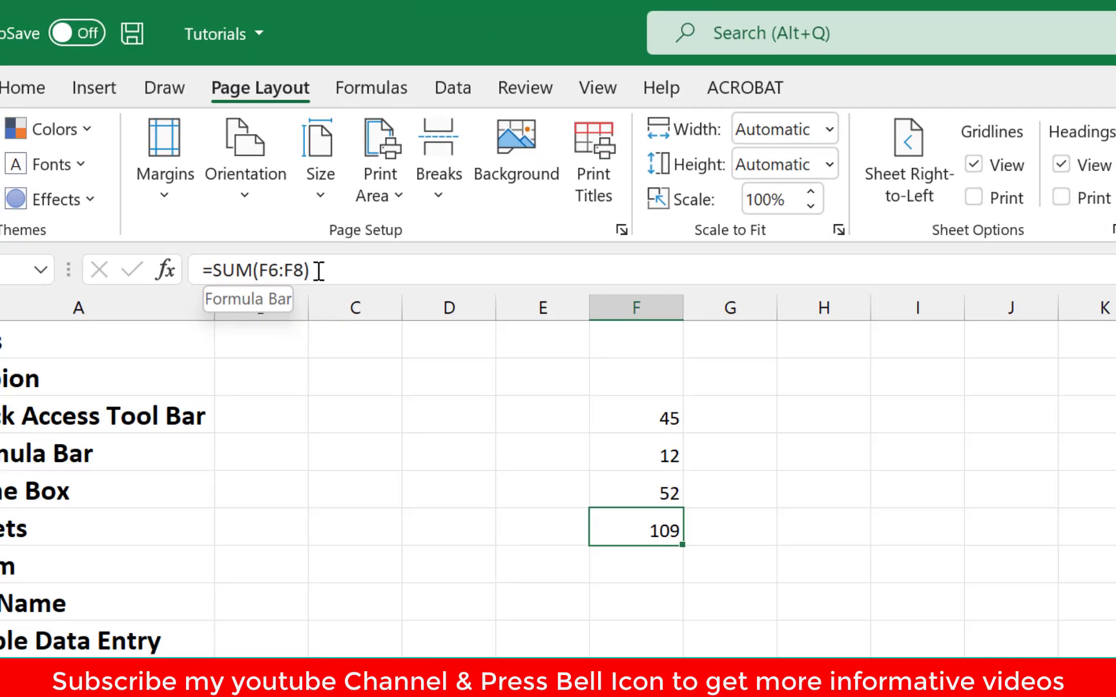
click(319, 271)
click(478, 494)
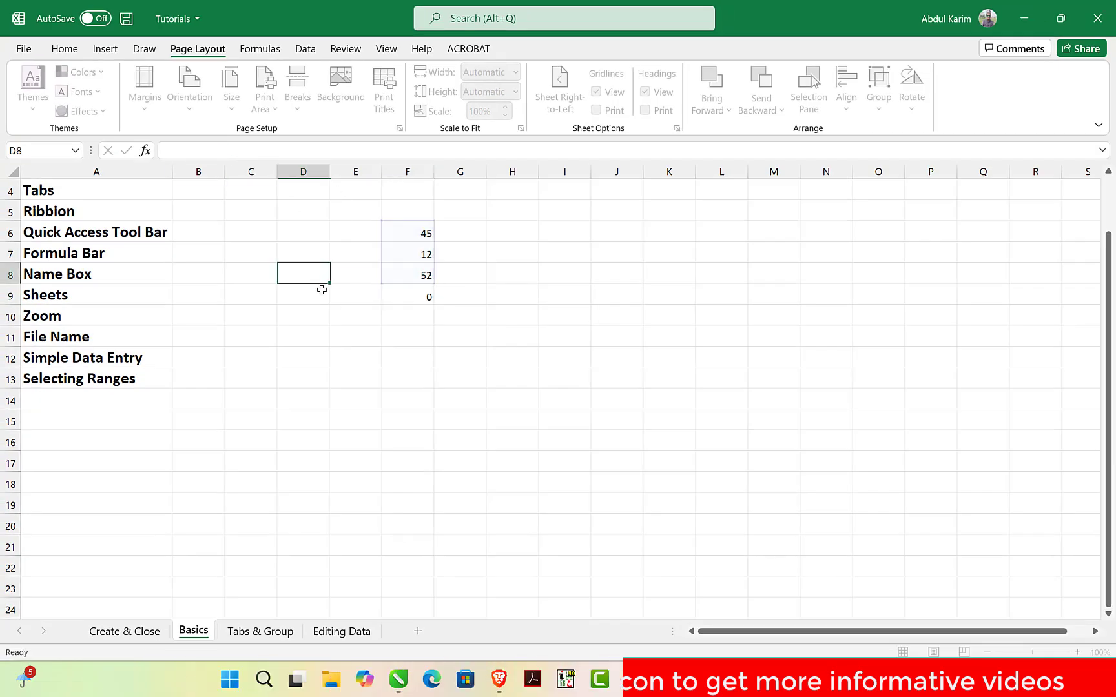
Edit the formula in cell F9 by adding a plus operator after SUM(F6:F8) and commit the entry
click(424, 297)
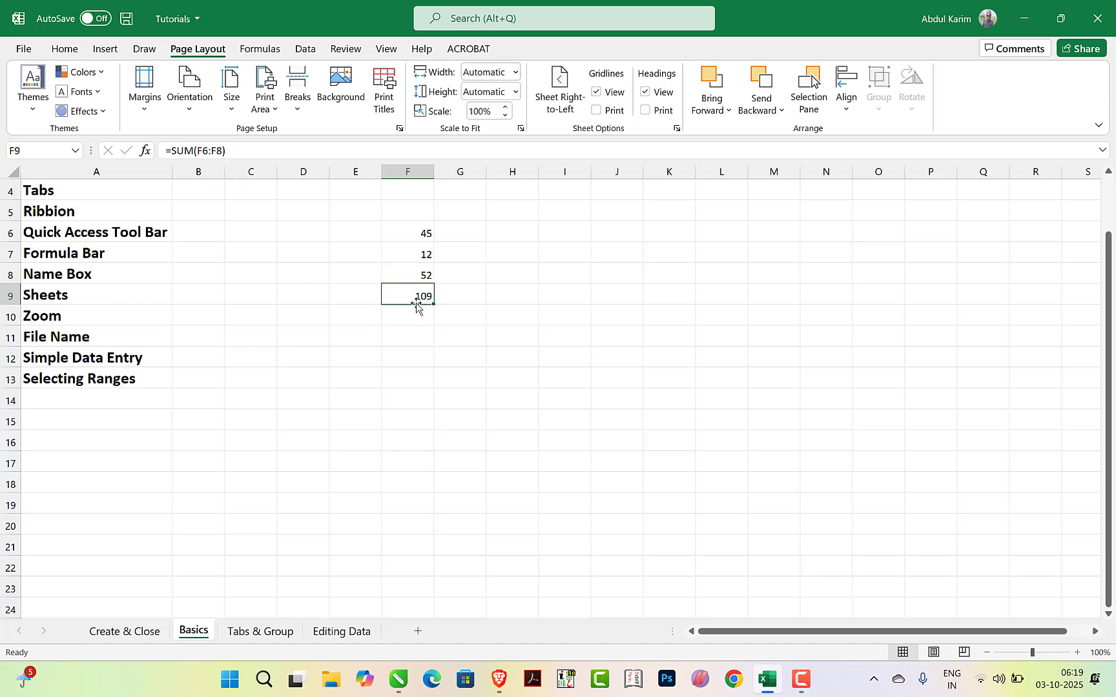
click(235, 150)
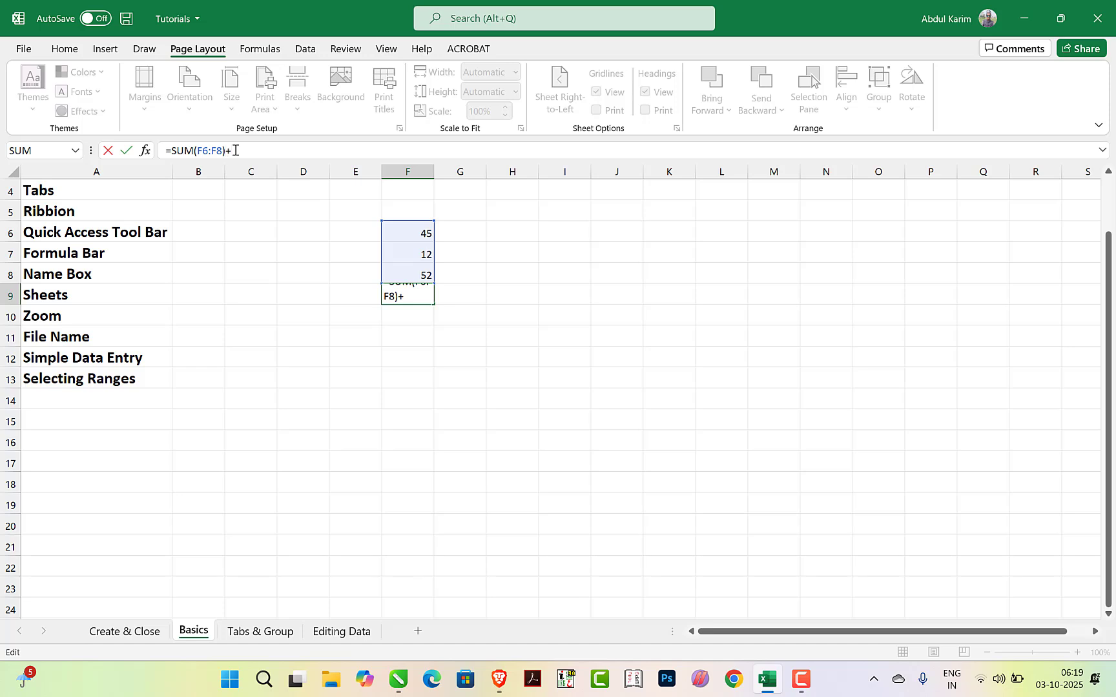
key(Return)
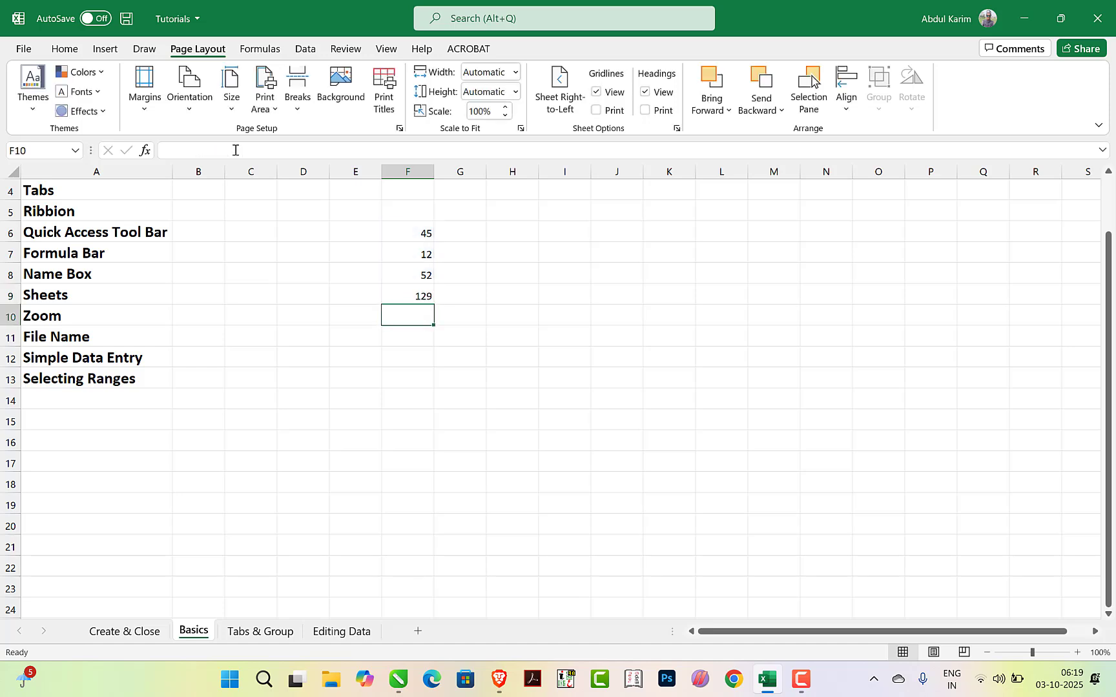
Remove the +20 from the formula in cell F9 so that it reads =SUM(F6:F8)
click(422, 296)
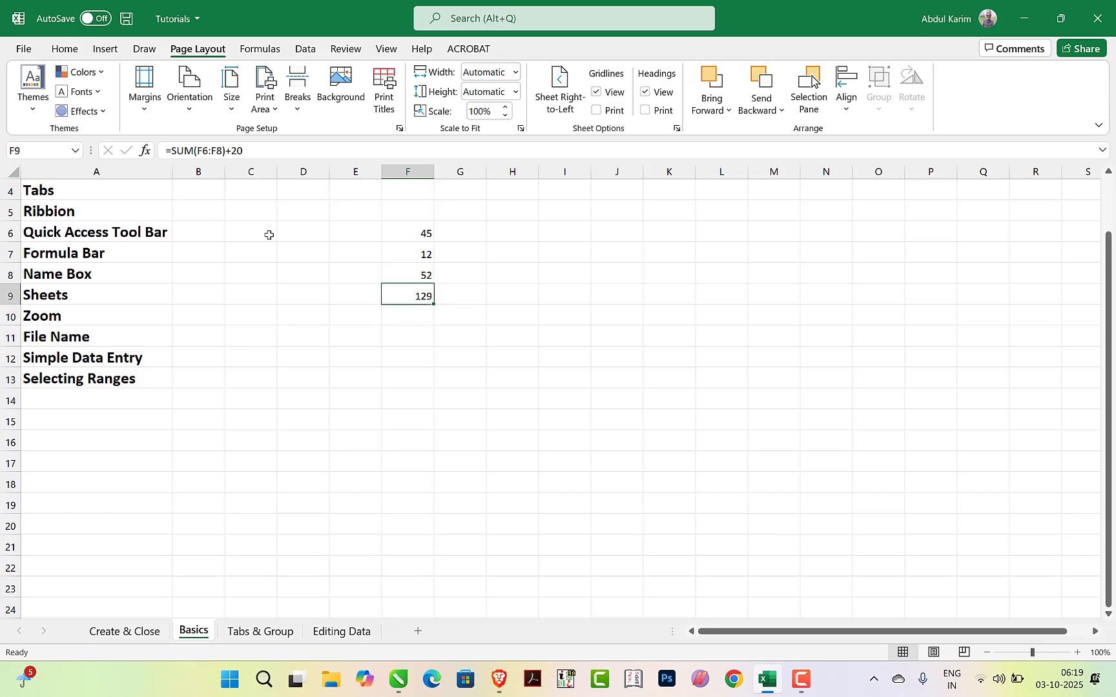
click(250, 150)
key(BackSpace)
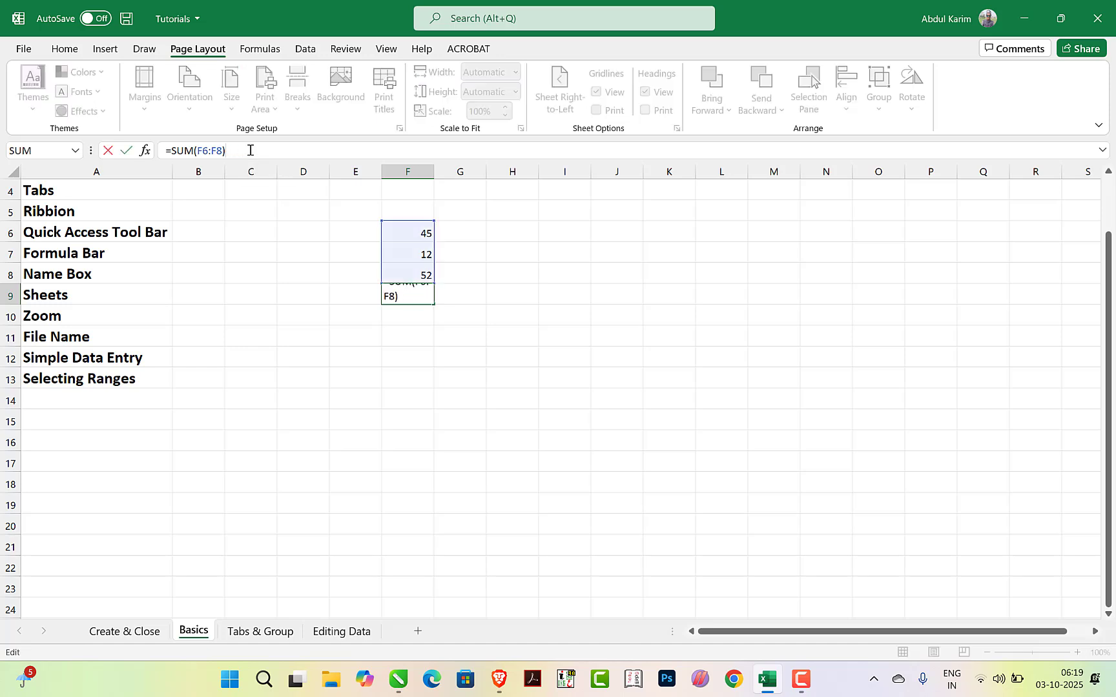
key(Return)
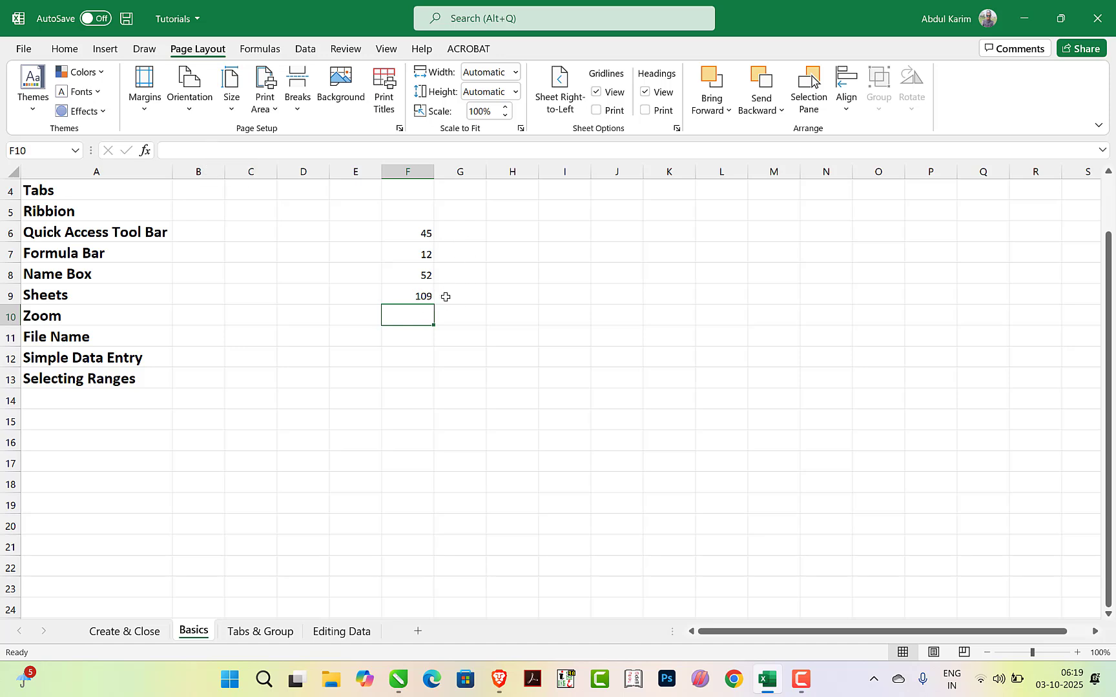
Inspect the SUM formula of cell F9 both inside the cell and in the formula bar
click(423, 295)
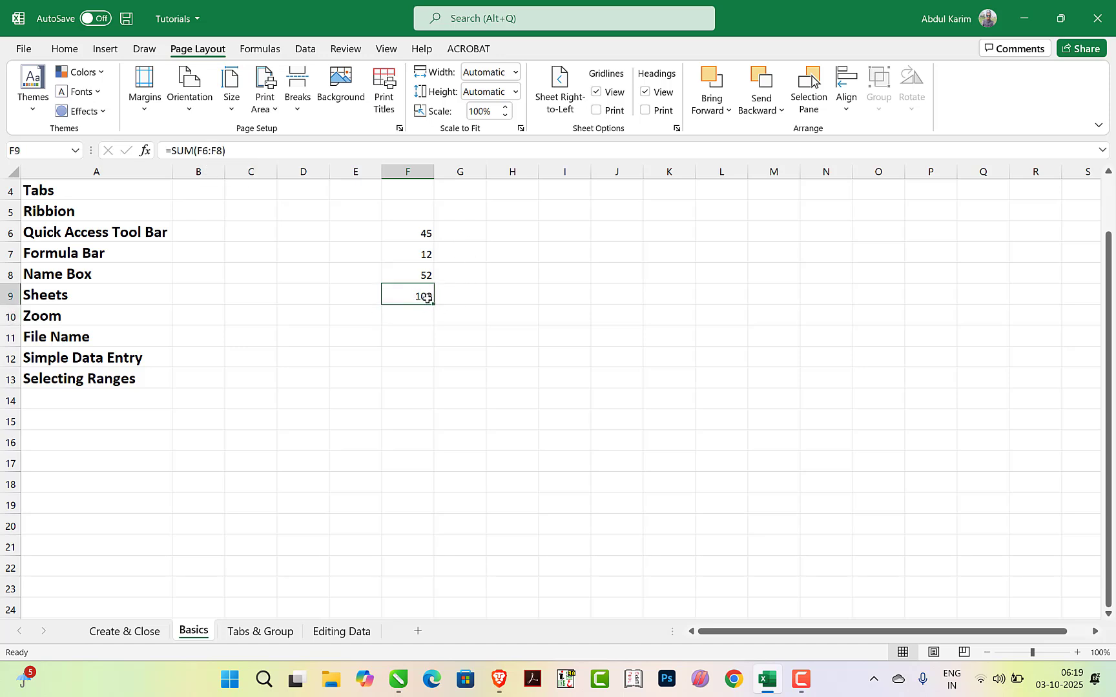
double_click(426, 297)
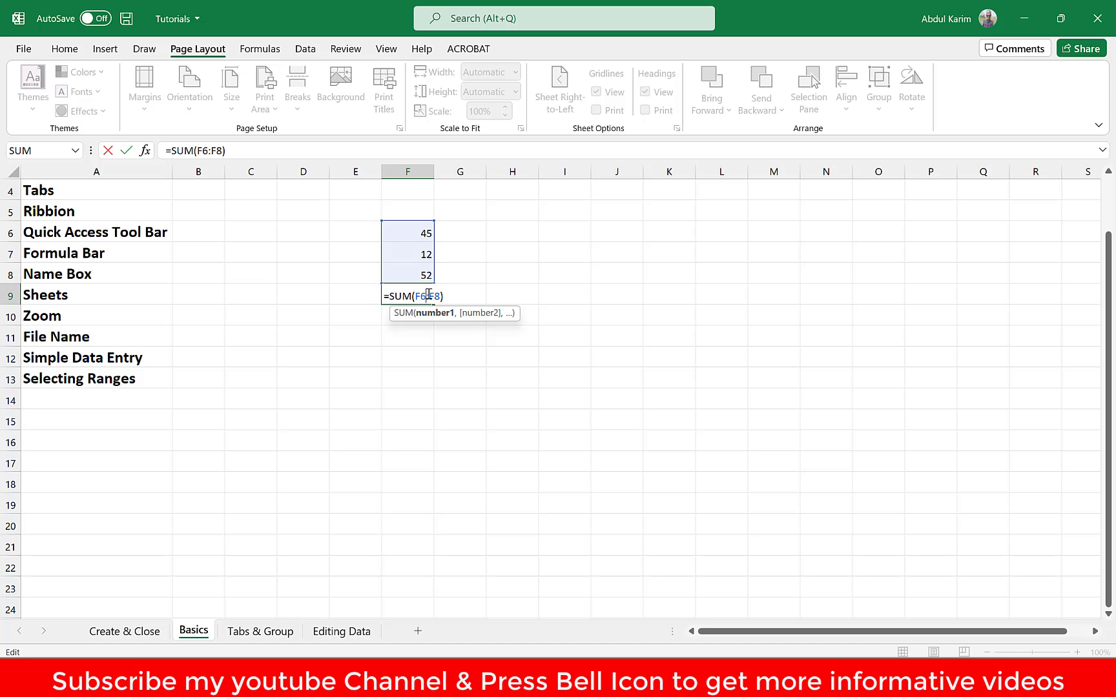
key(Return)
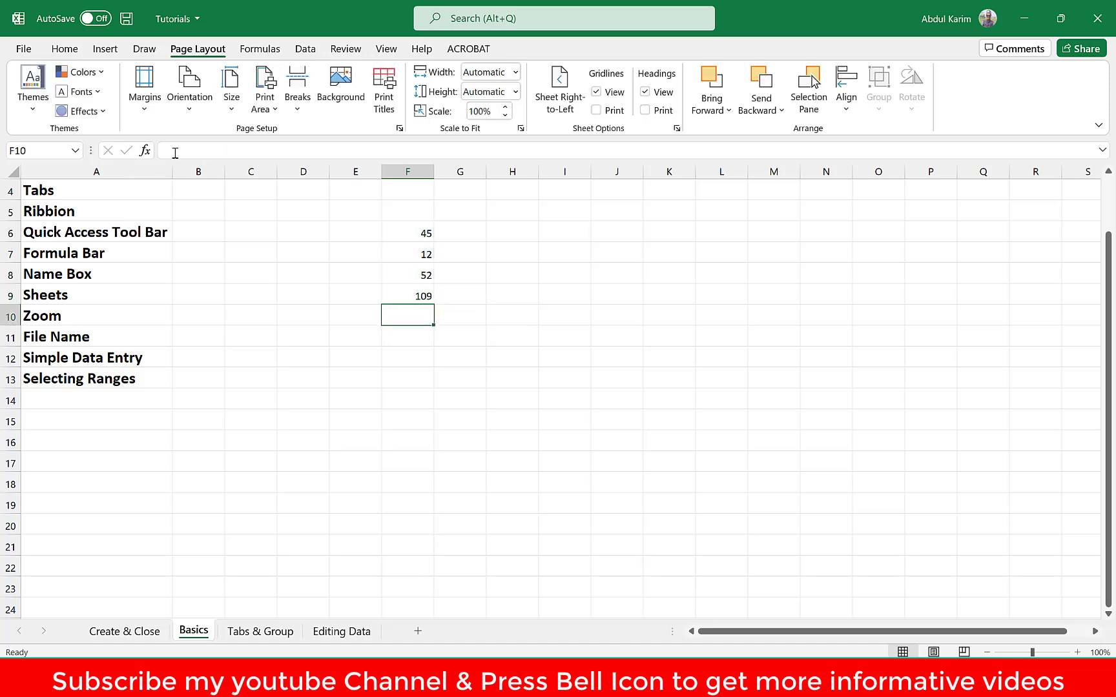
click(201, 151)
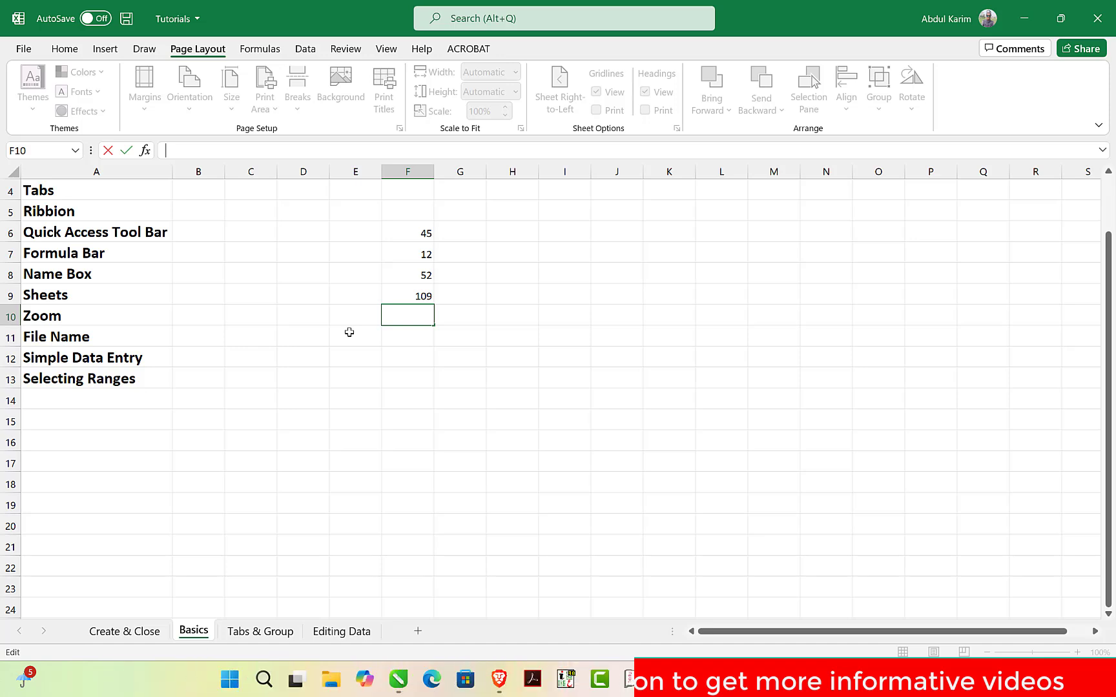
click(71, 253)
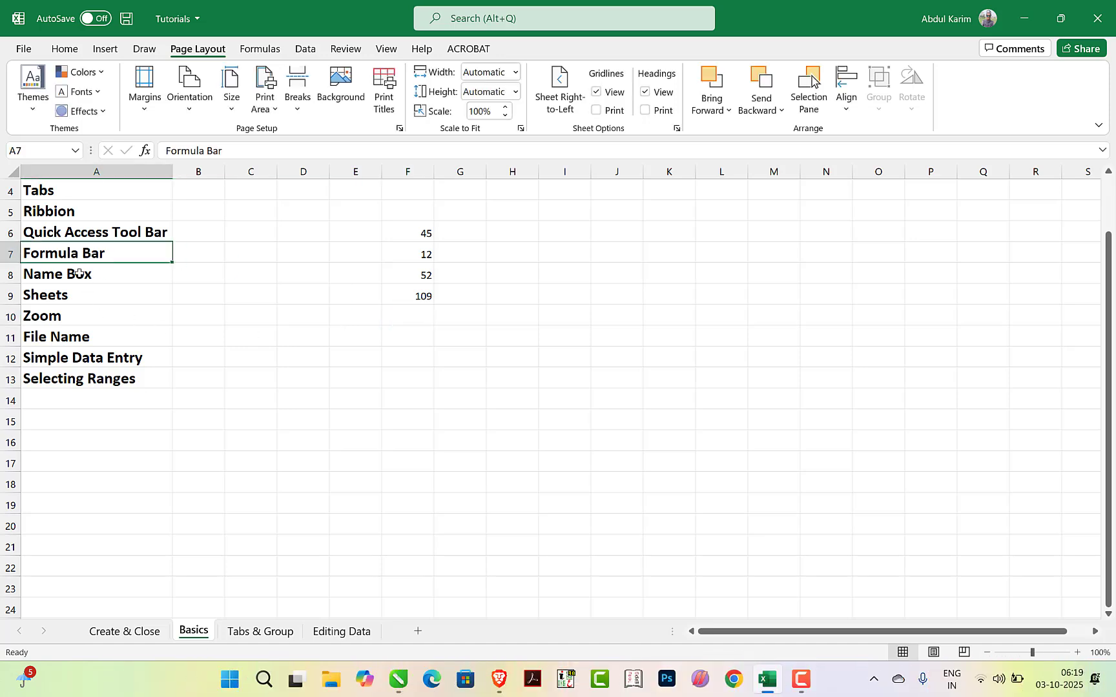
Check how the Name Box identifies different cells by selecting L10, M10, M12 and the far-off cell AE14
click(66, 278)
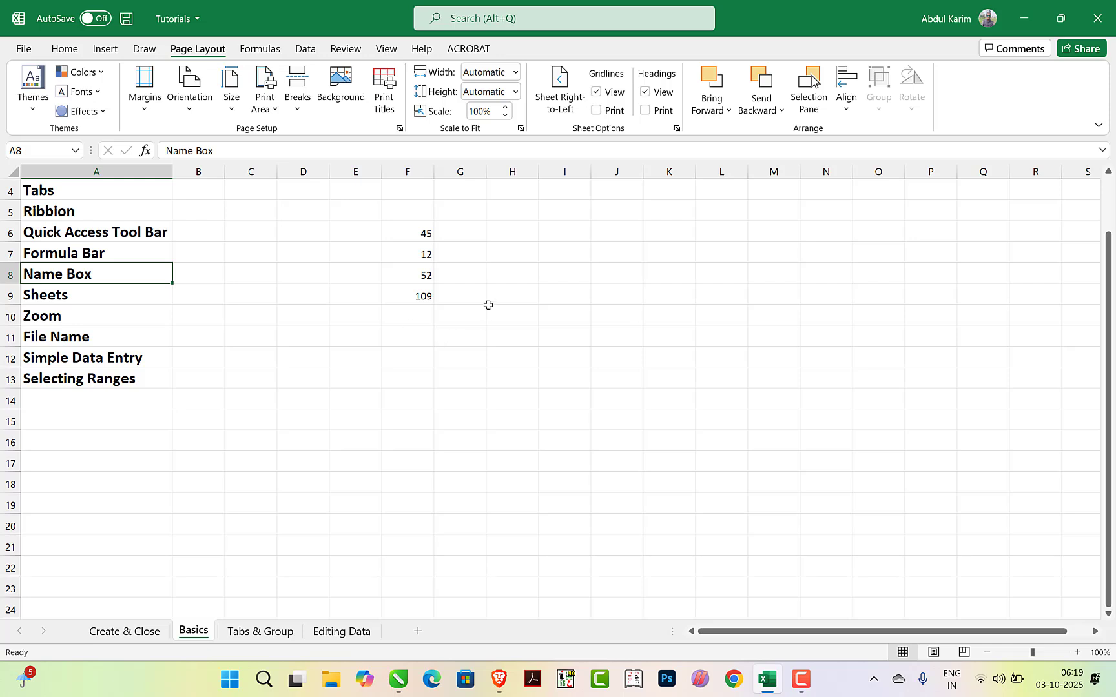
click(722, 318)
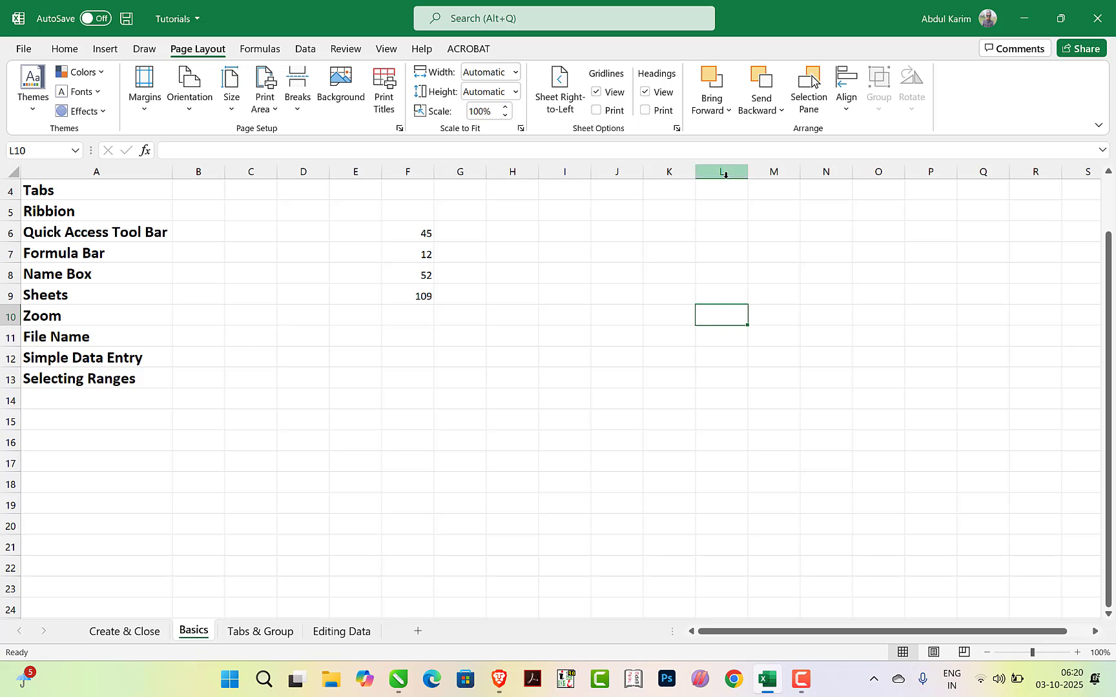
click(721, 169)
click(724, 314)
click(778, 320)
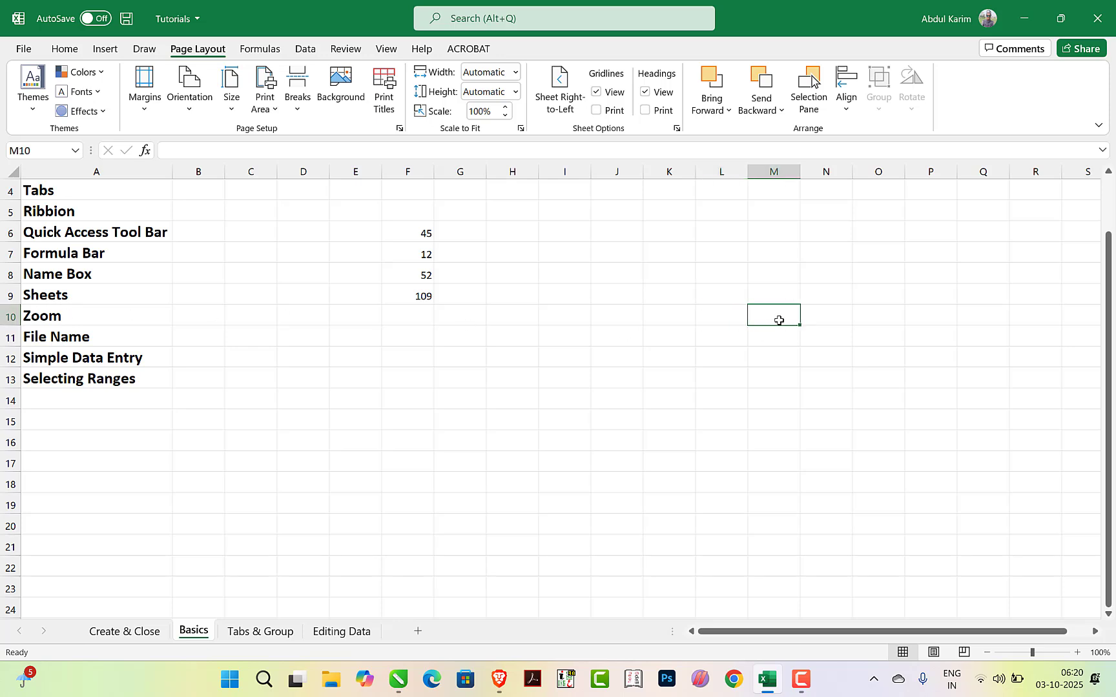
click(776, 362)
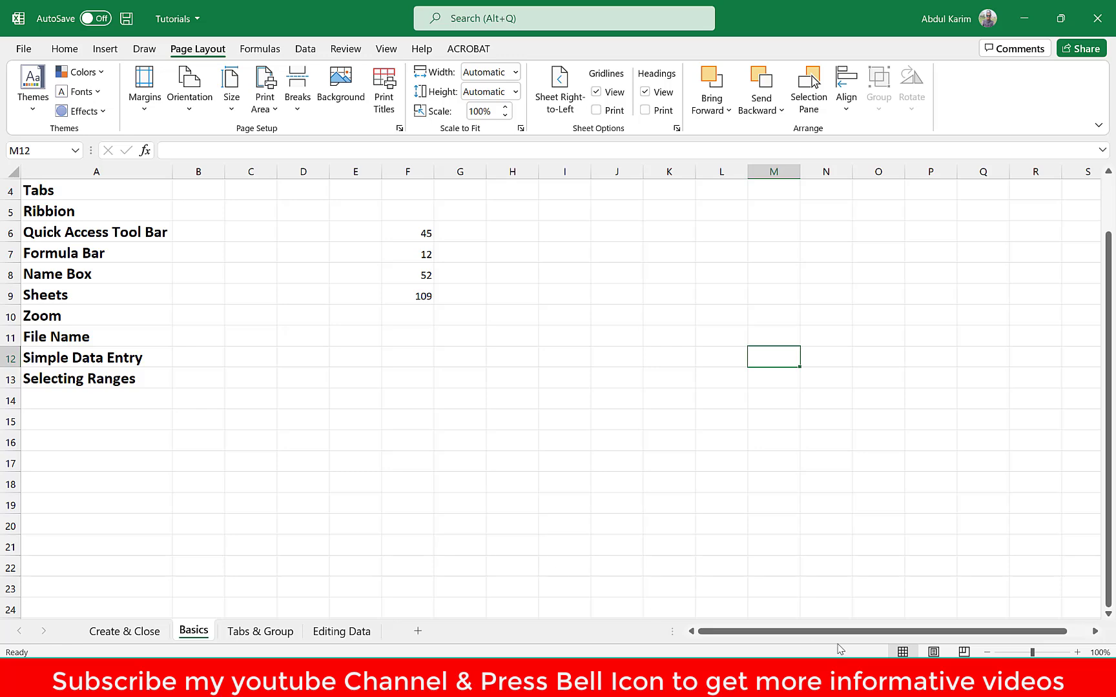
drag(1095, 631, 1095, 632)
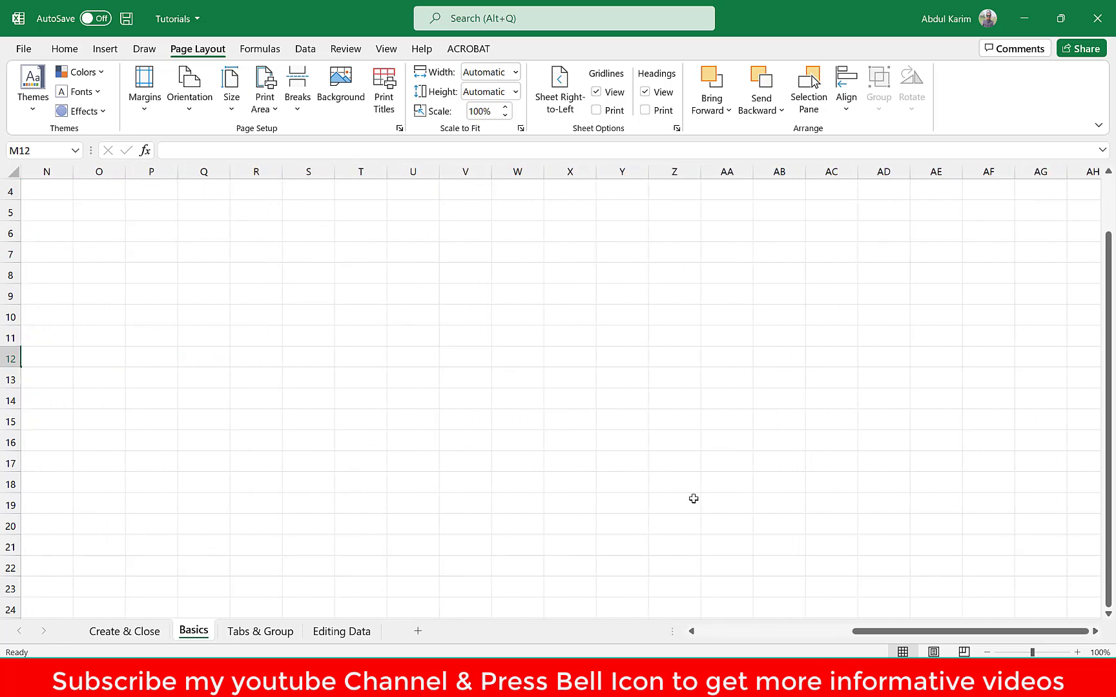
click(944, 404)
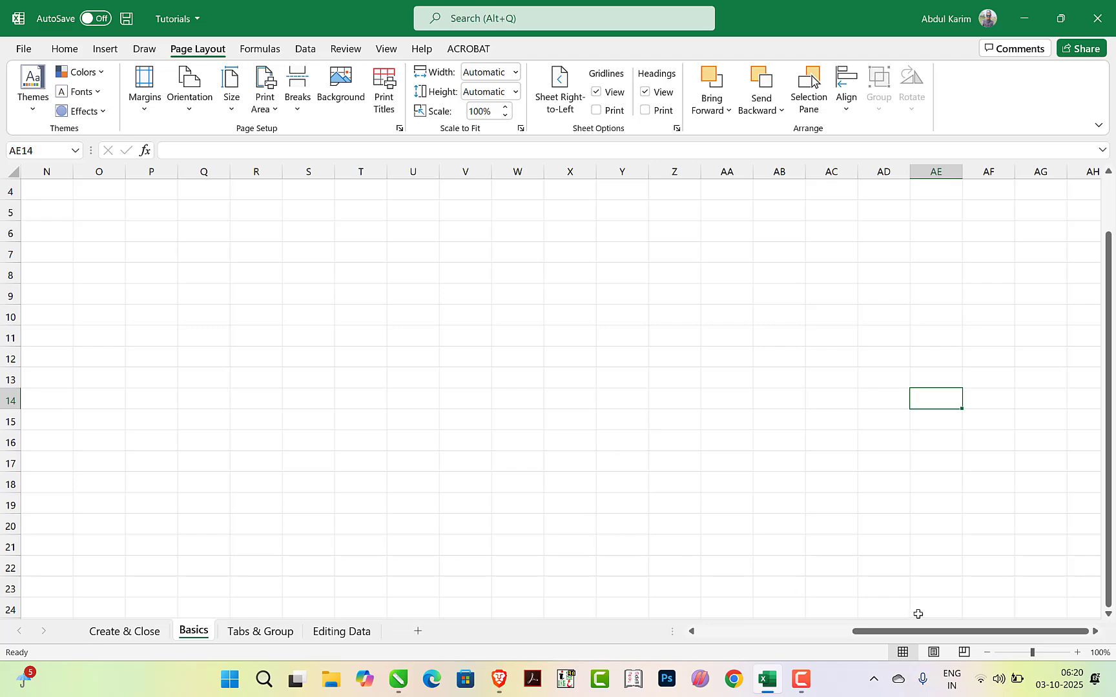
drag(906, 633, 652, 638)
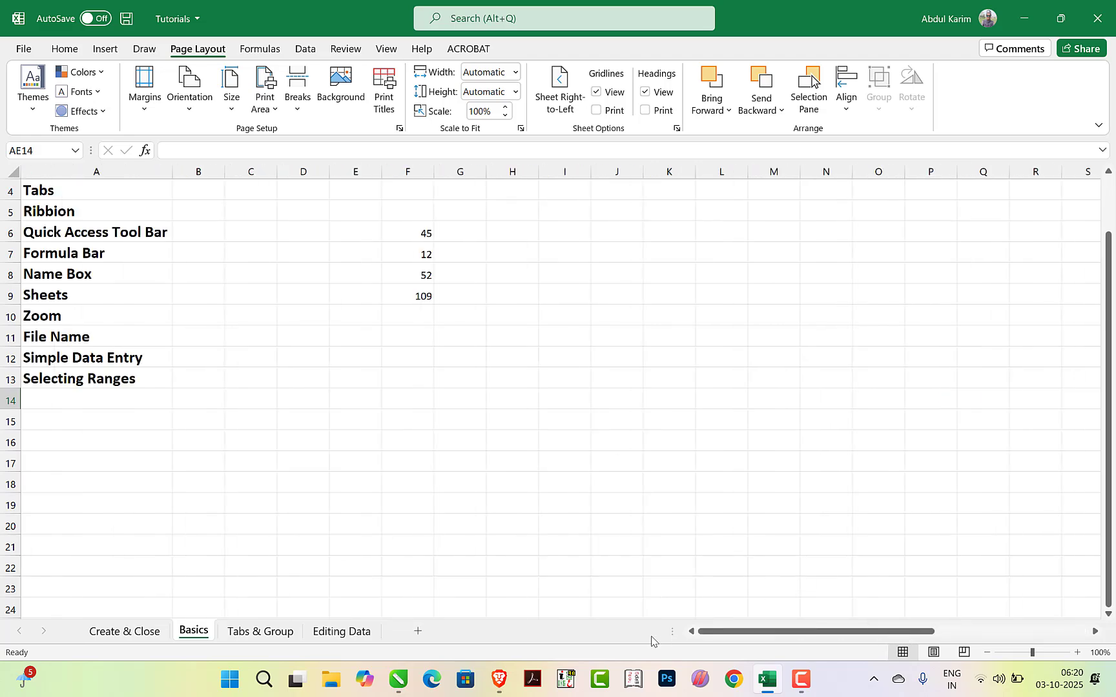
Enter the sample text dsgfhasdf in cell K17 and clear the cell again
click(663, 468)
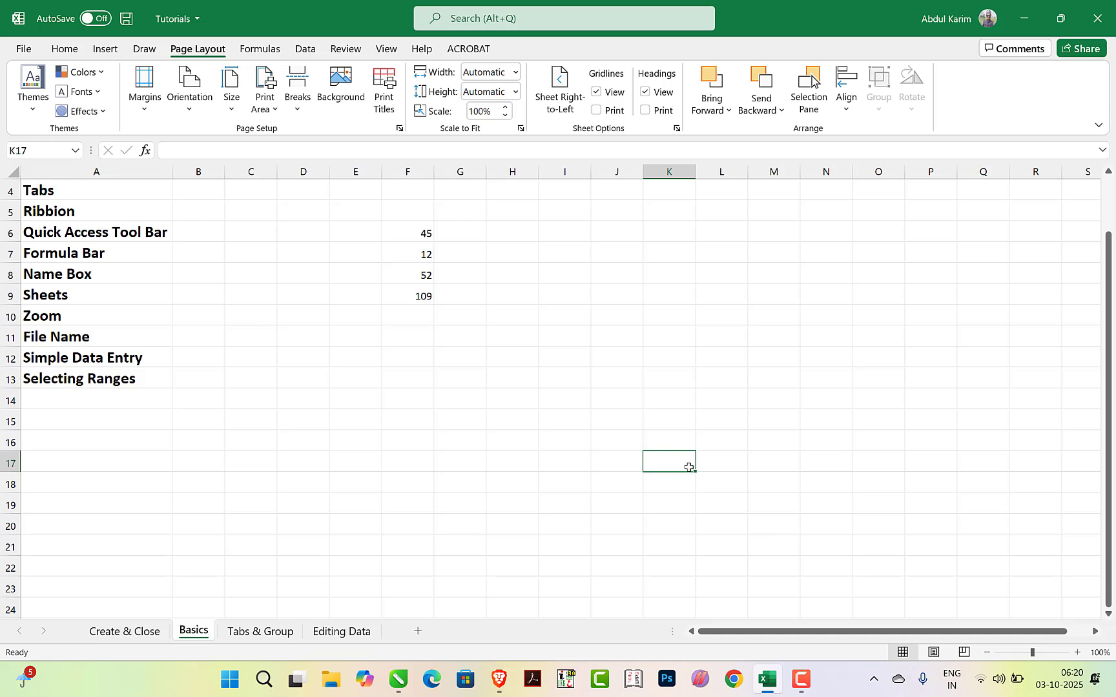
text(dsgfhasdf)
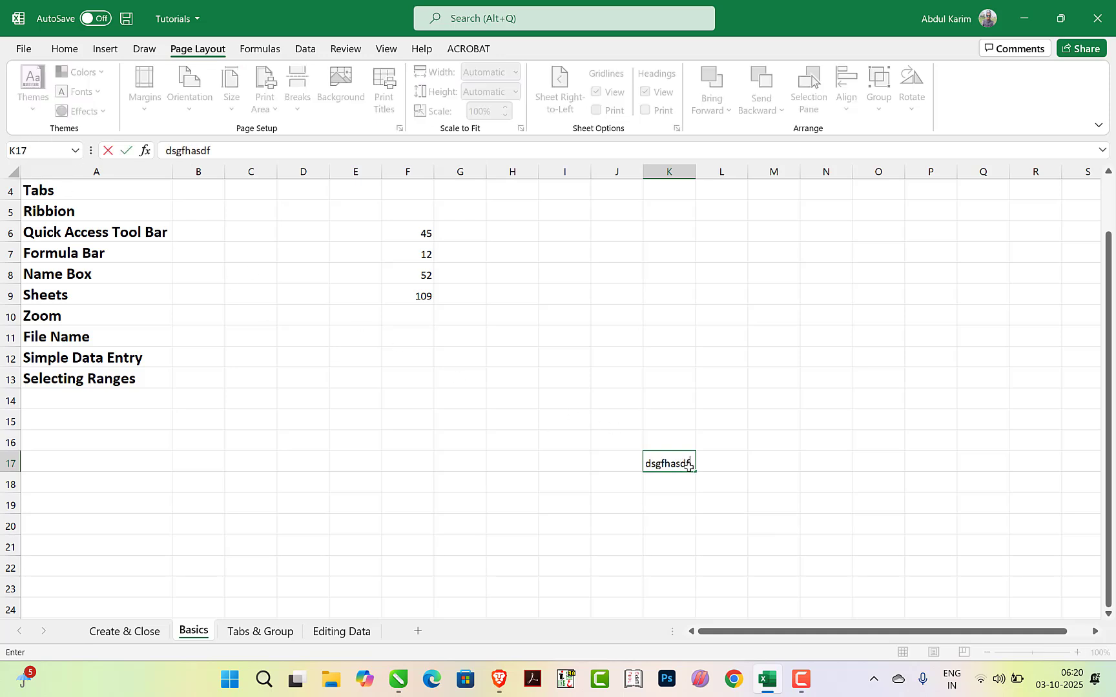
click(803, 458)
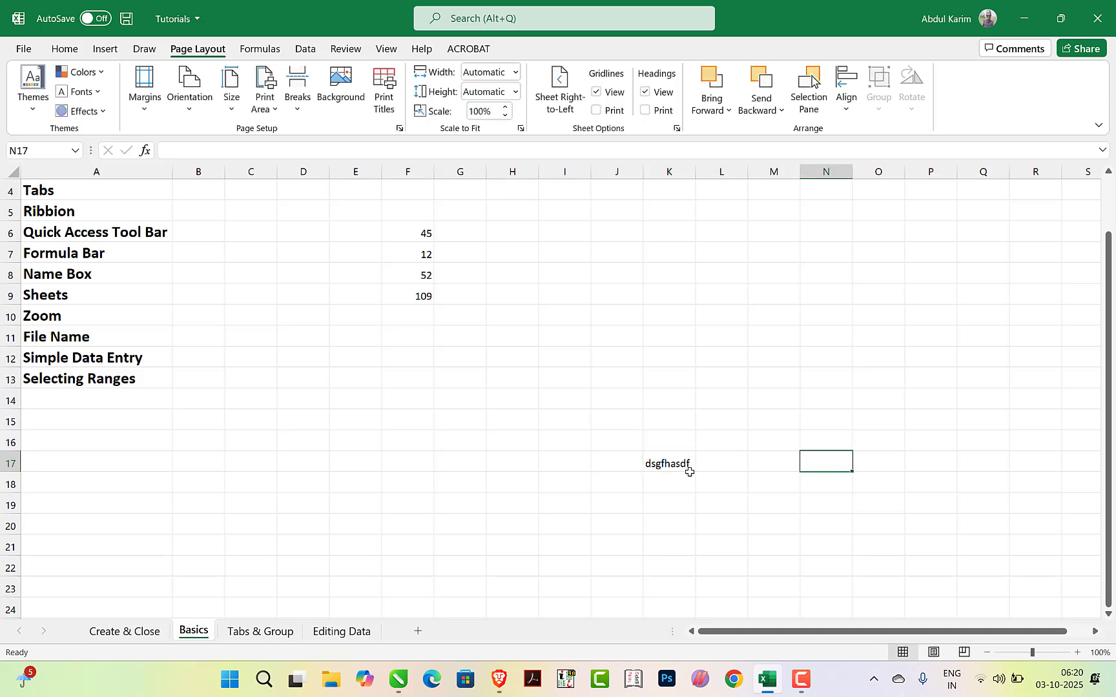
click(661, 466)
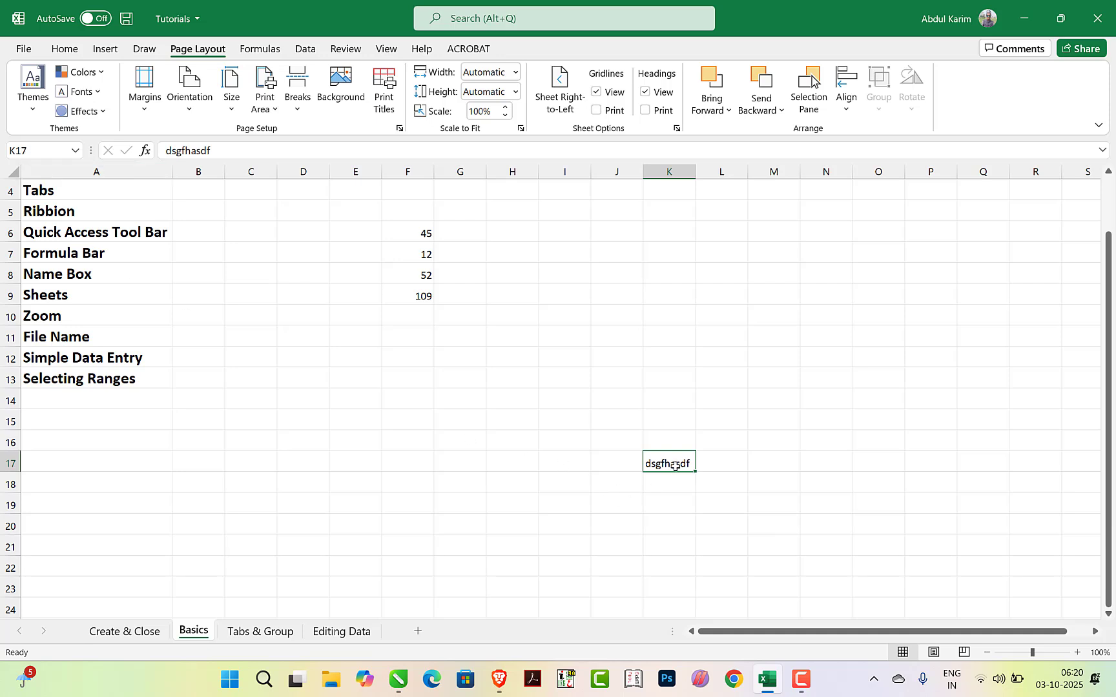
key(Delete)
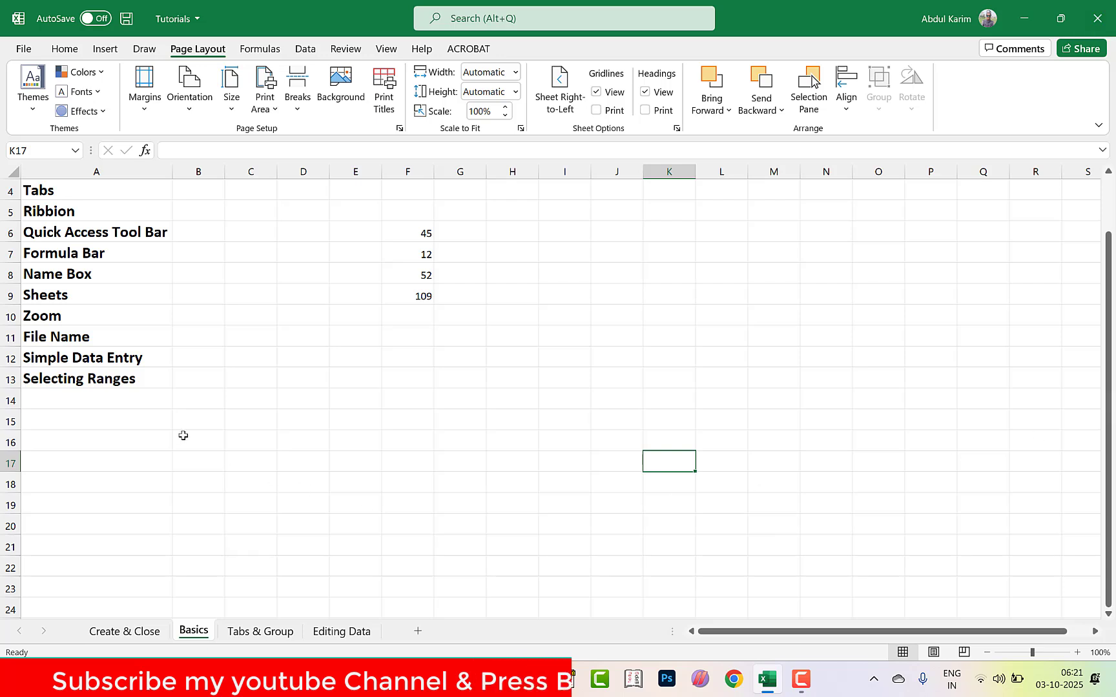
Clear the contents of the range E5:L18, including the sample numbers and their total
drag(369, 212, 704, 471)
key(Delete)
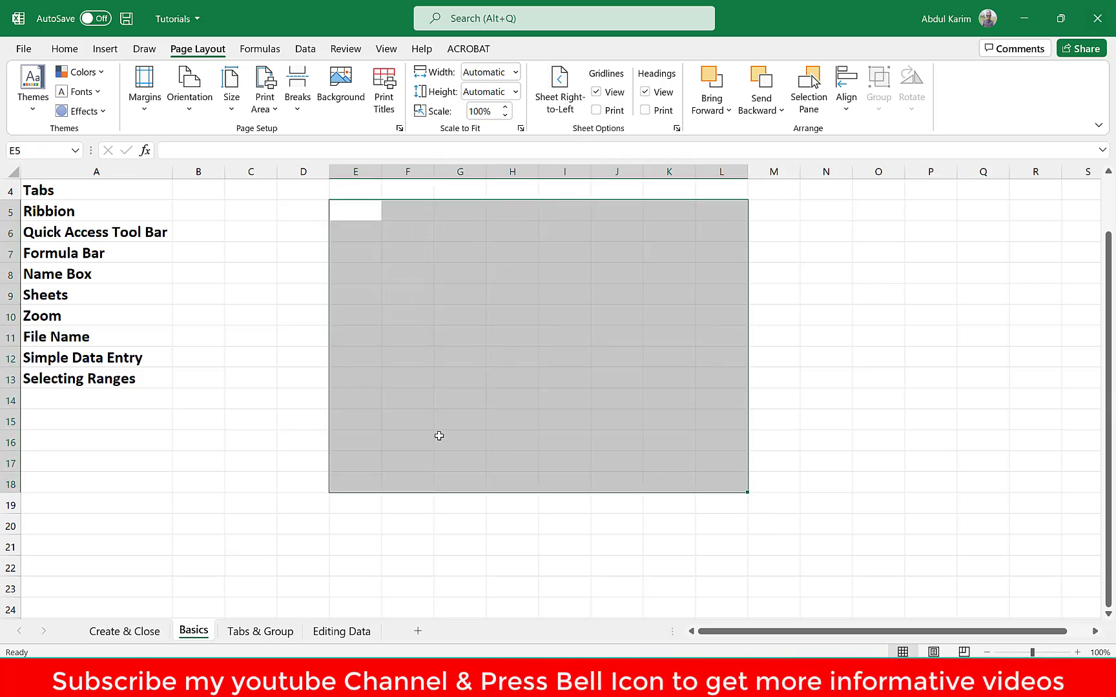
click(297, 383)
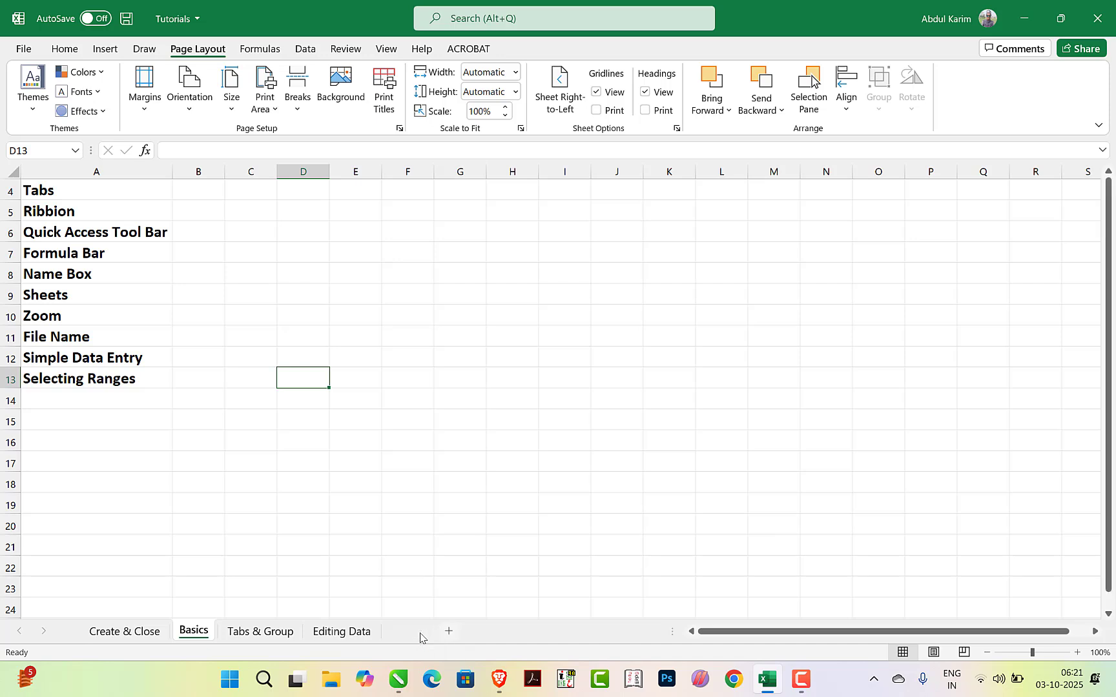
Add a new worksheet after Basics and rename it sdfhasdf
click(418, 632)
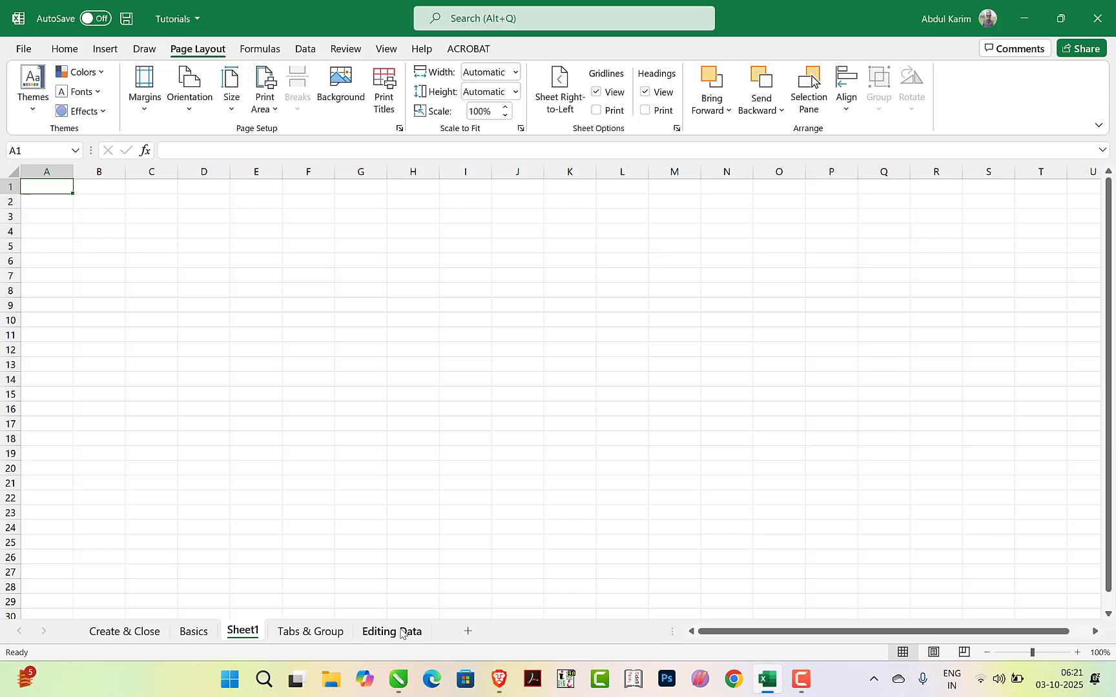
right_click(244, 636)
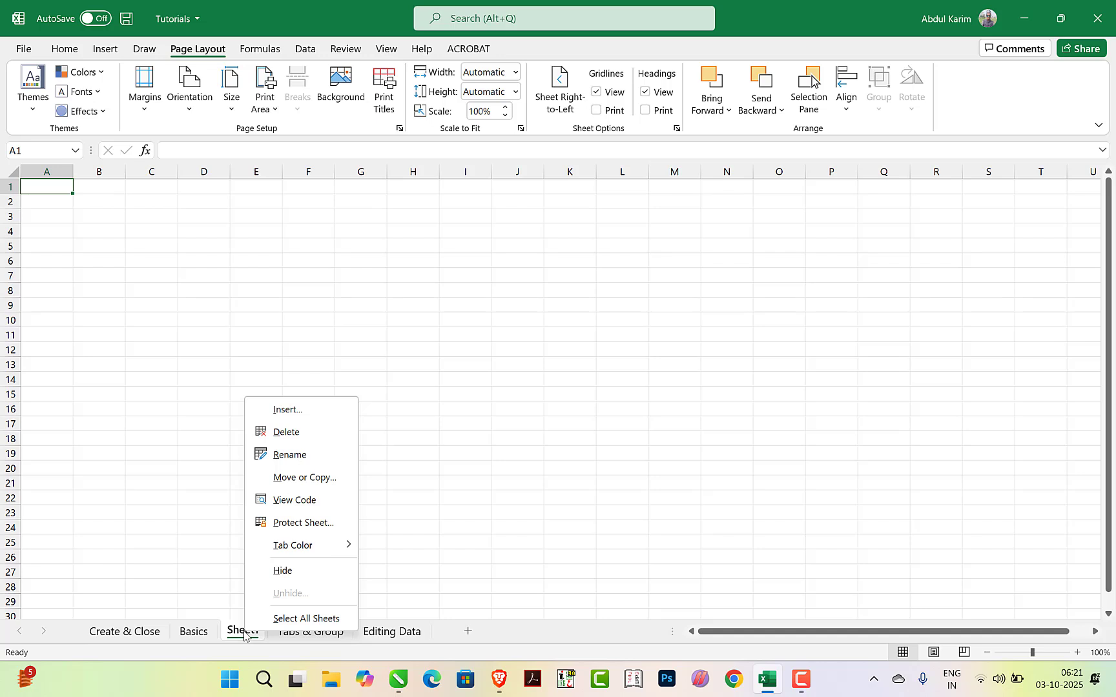
click(290, 455)
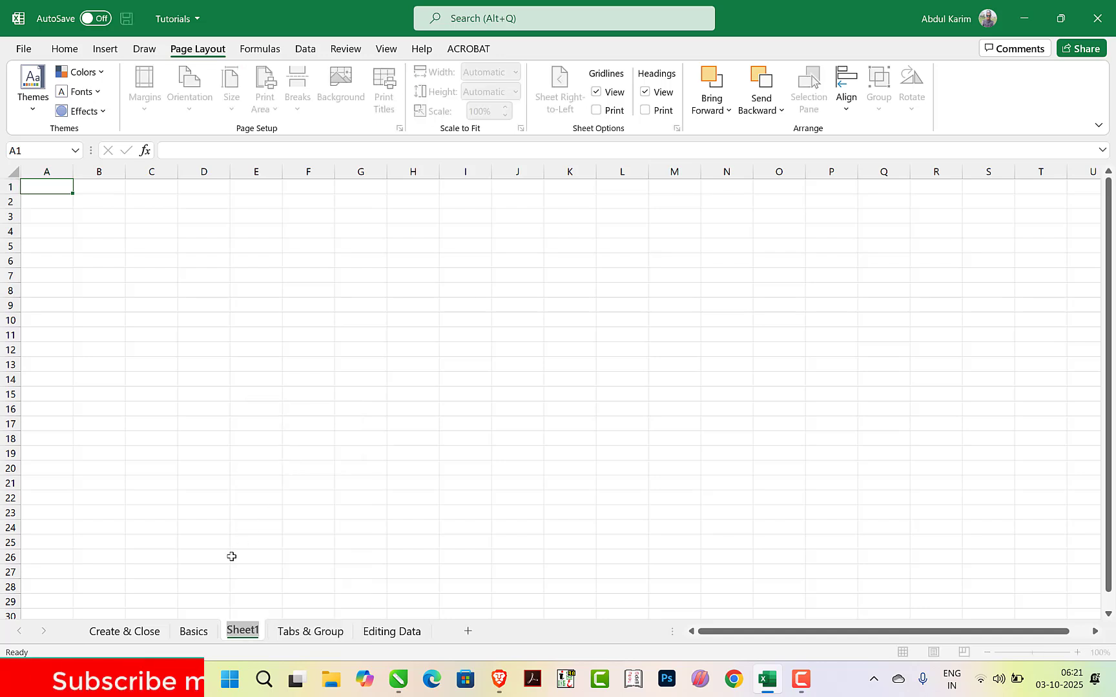
text(sdfhasdf)
key(Return)
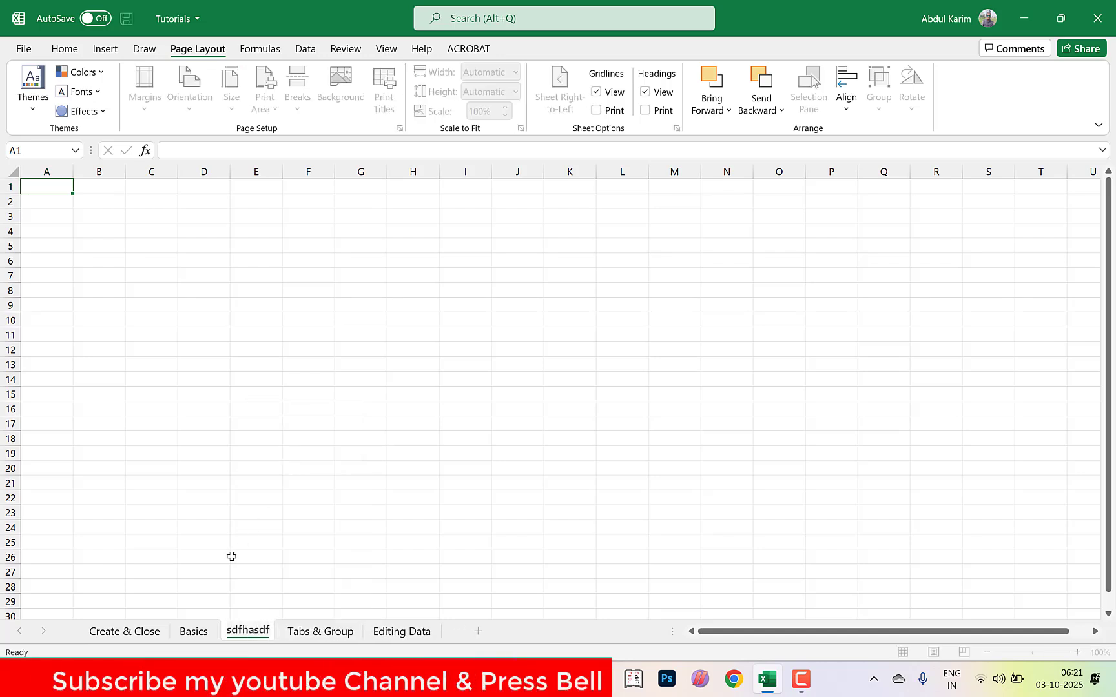
Delete the sdfhasdf worksheet from the workbook
right_click(244, 637)
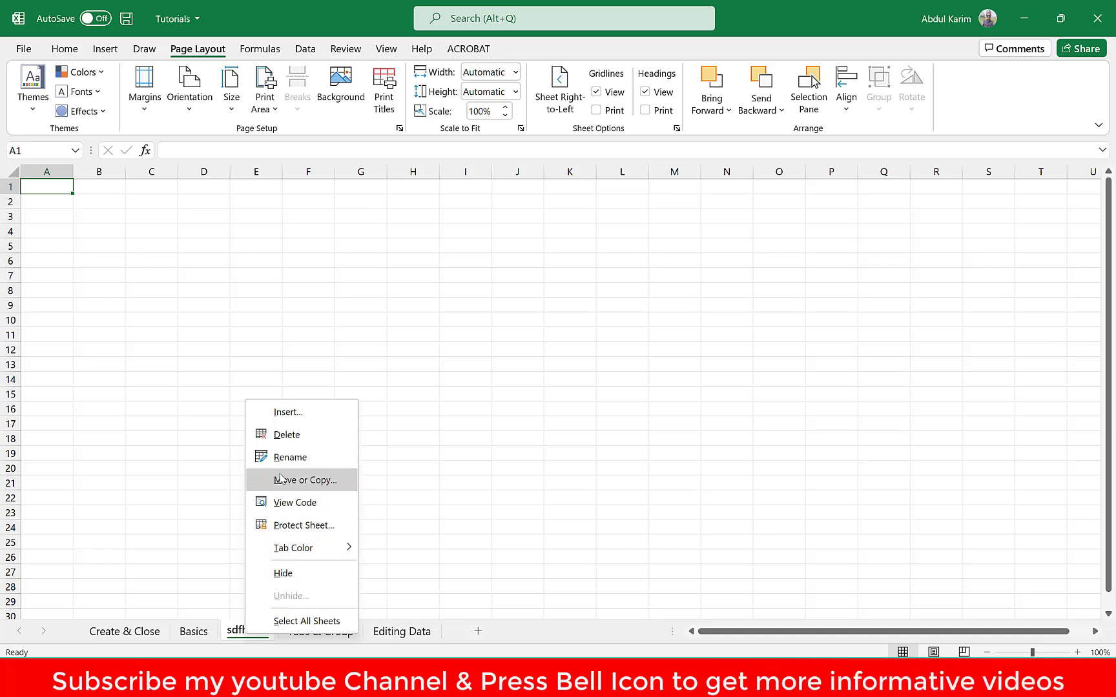
click(283, 437)
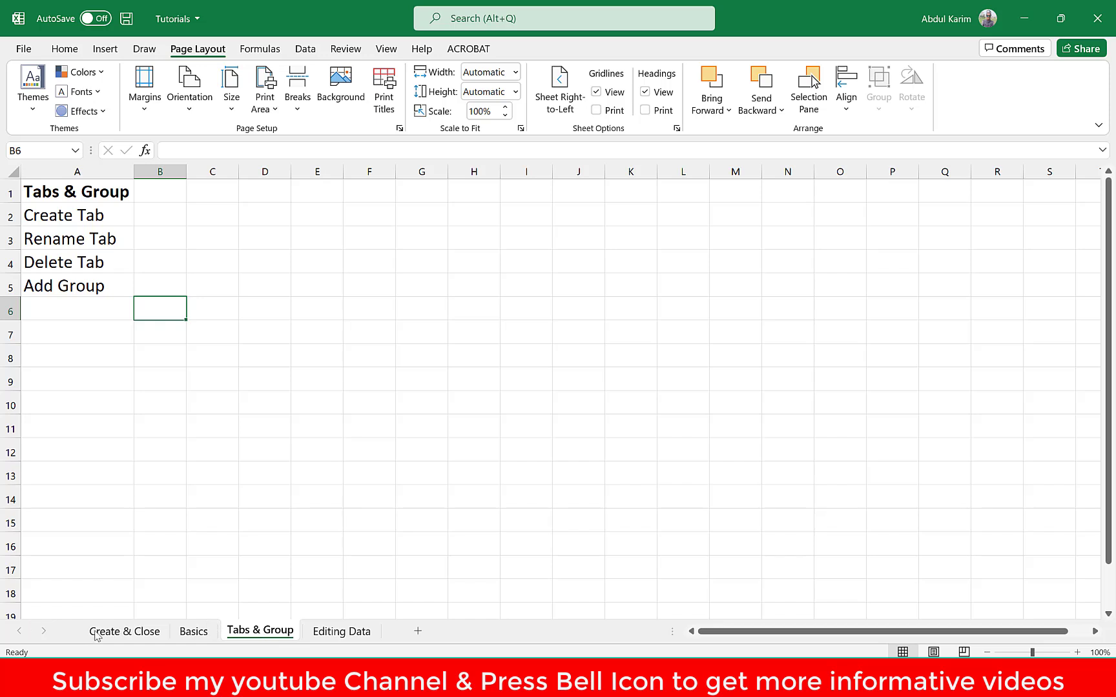
Add four new blank worksheets between Tabs & Group and Editing Data
click(417, 631)
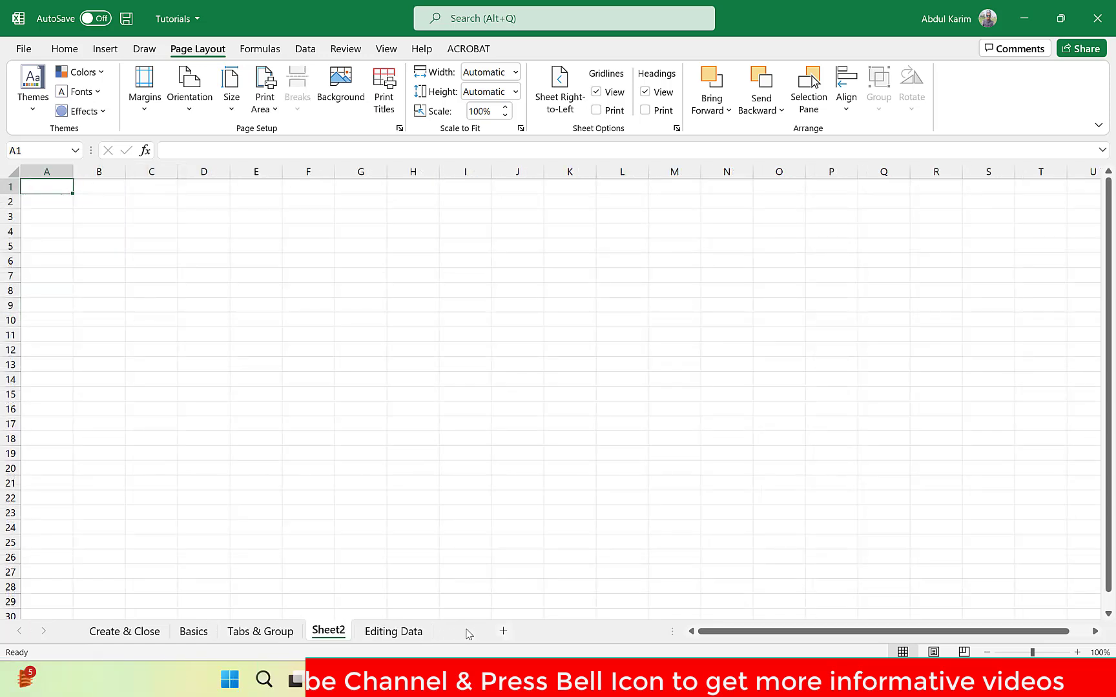
click(465, 632)
click(554, 631)
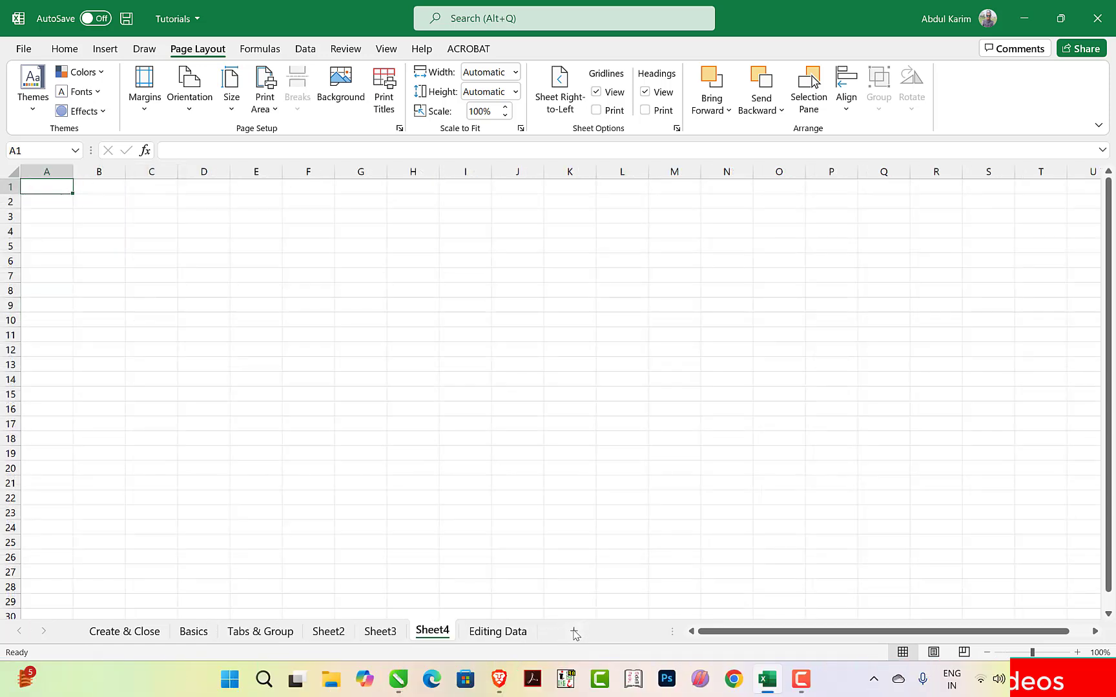
click(579, 631)
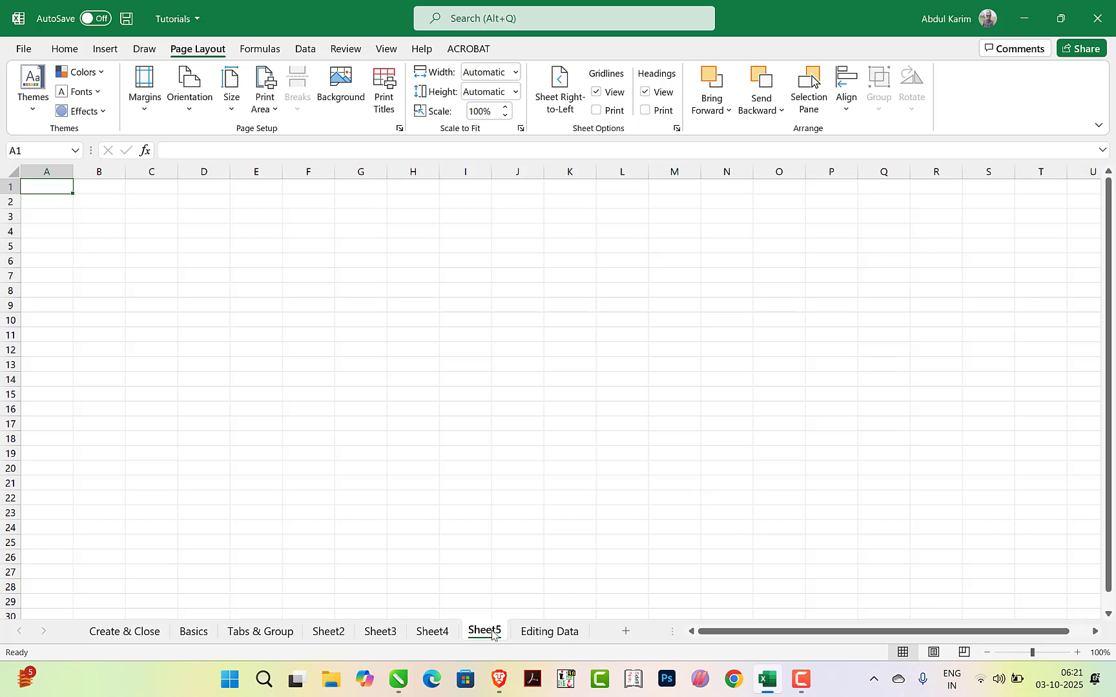
Return to the Basics worksheet and increase its zoom level to 150%
click(184, 630)
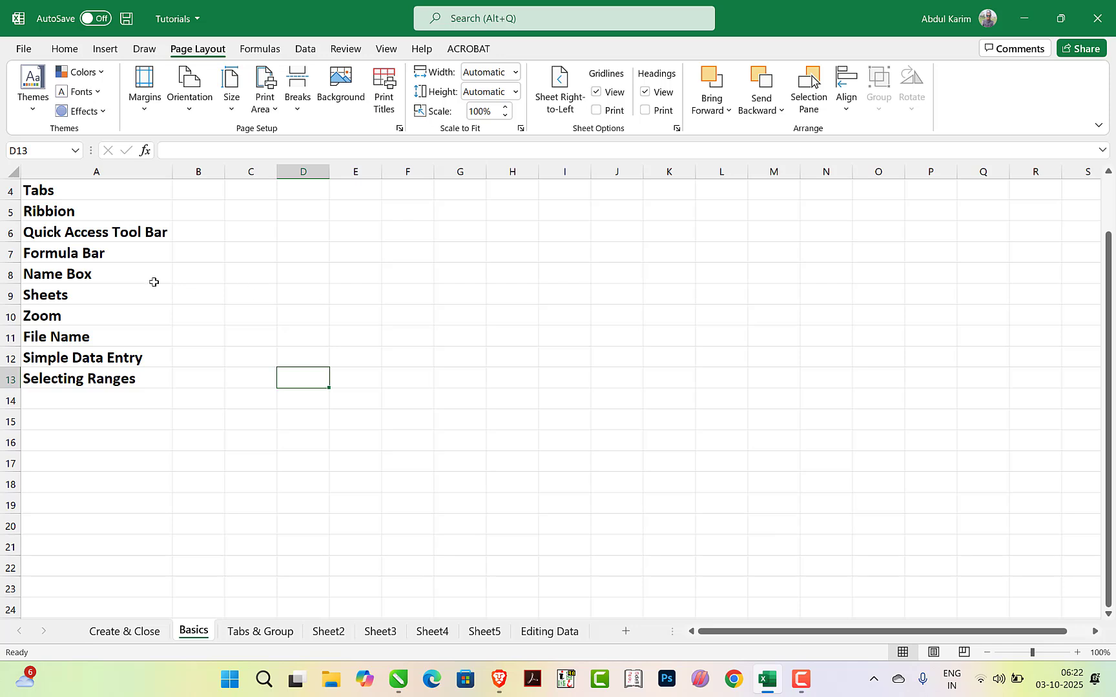
scroll(22, 214, up, 1)
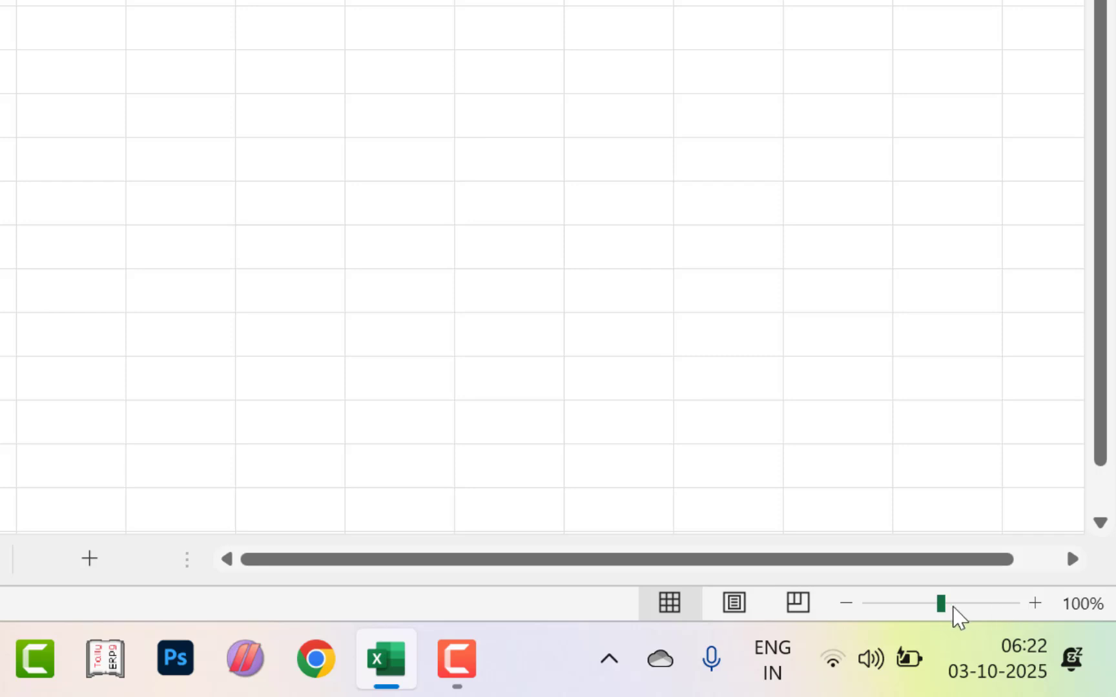
click(1076, 652)
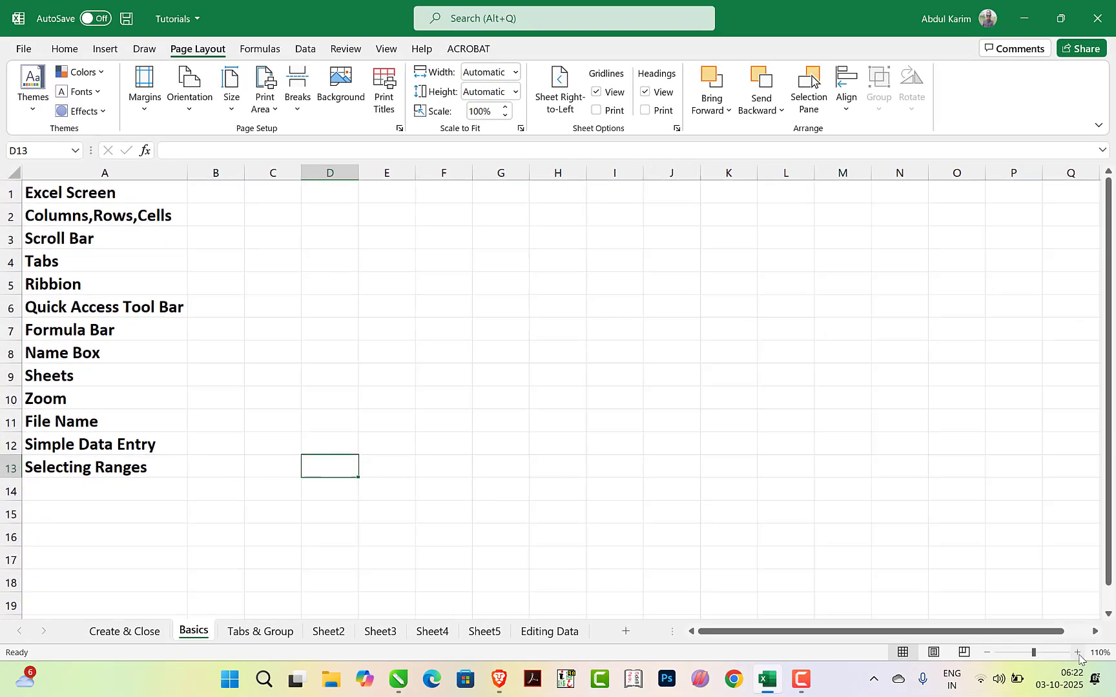
click(1076, 652)
click(1076, 652)
click(1076, 652)
click(1077, 652)
Zoom the Basics worksheet in to 190%
click(1076, 652)
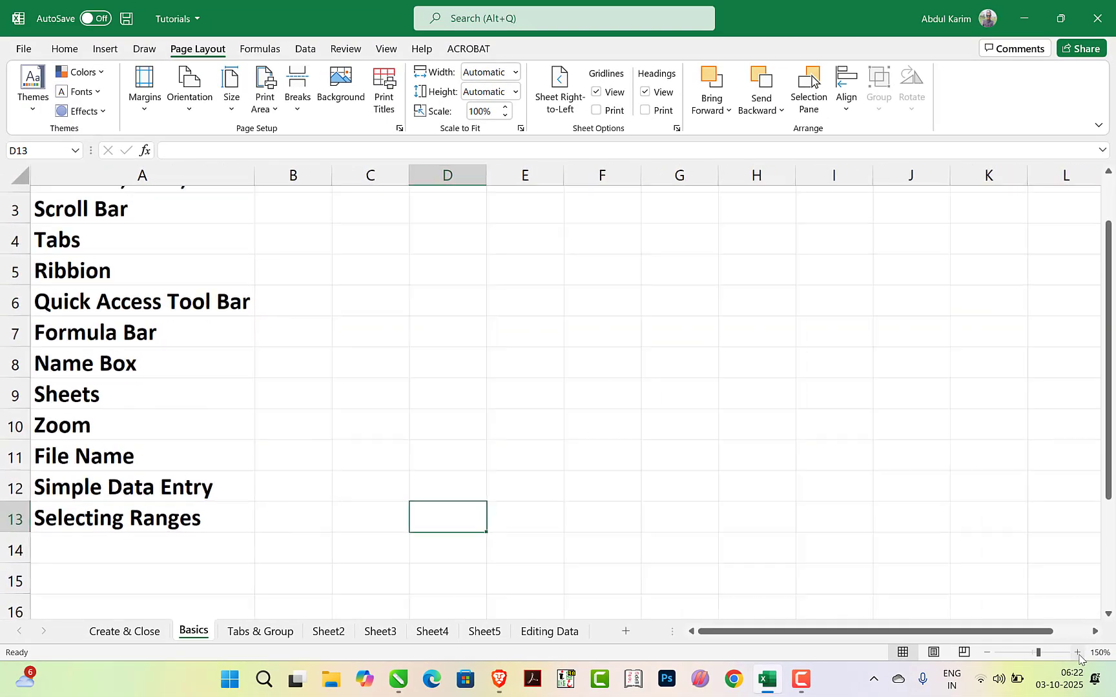
click(1077, 652)
click(1077, 653)
click(1077, 652)
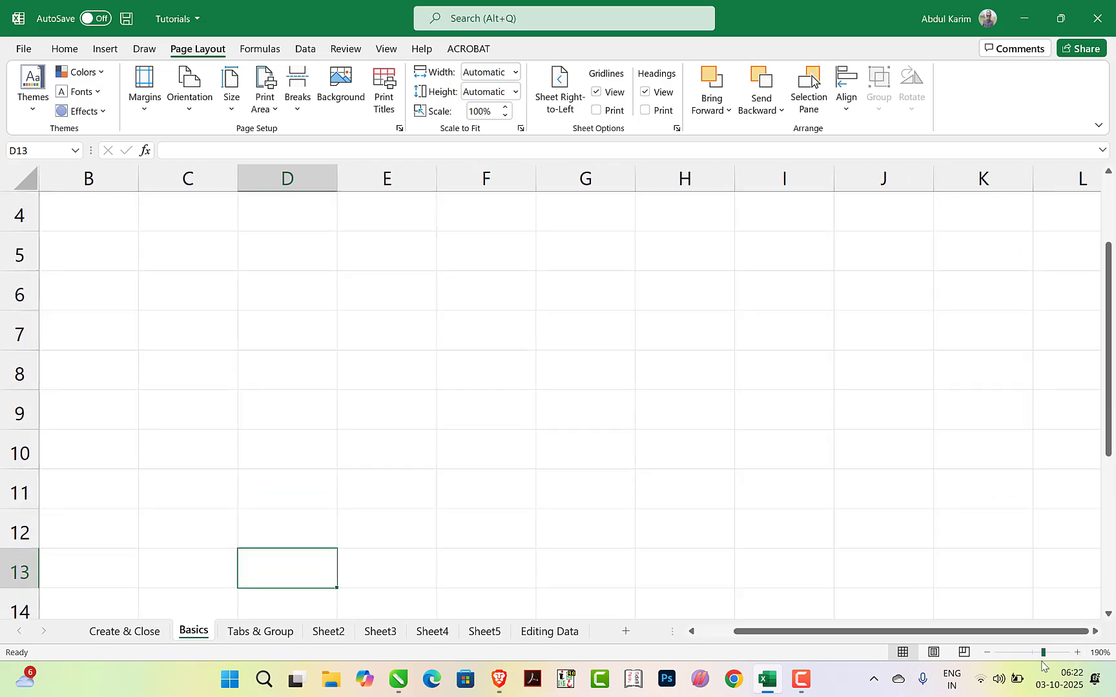
Zoom the Basics worksheet out to 20%
click(985, 653)
click(985, 654)
click(985, 654)
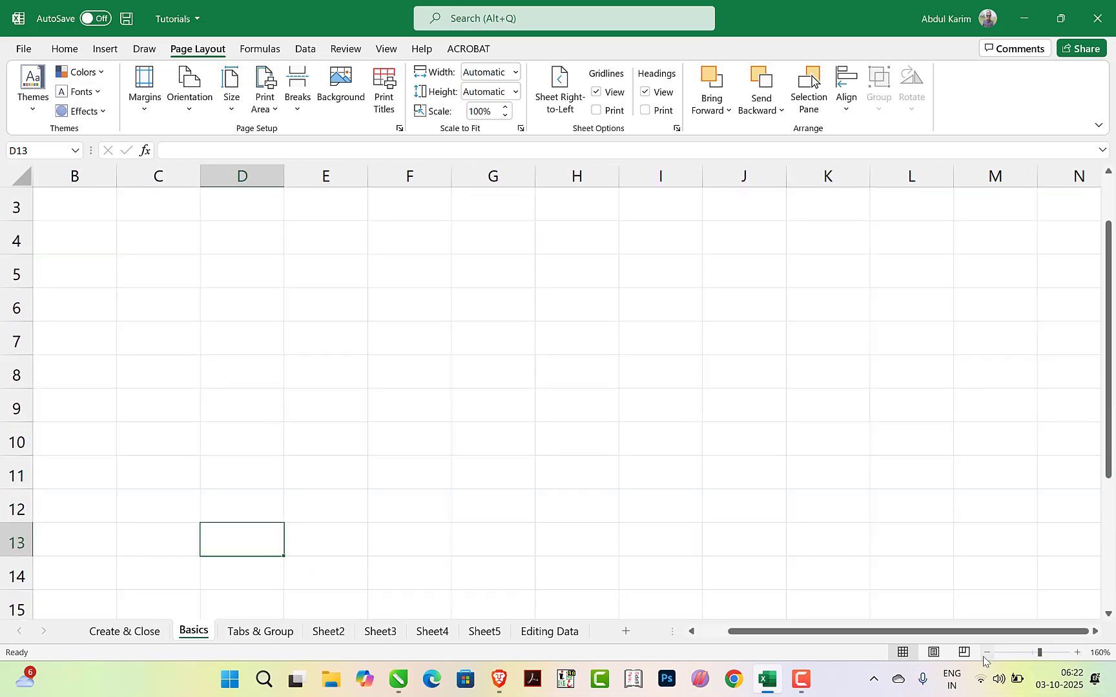
click(985, 653)
click(985, 653)
click(985, 653)
click(985, 653)
click(985, 653)
click(985, 654)
click(985, 654)
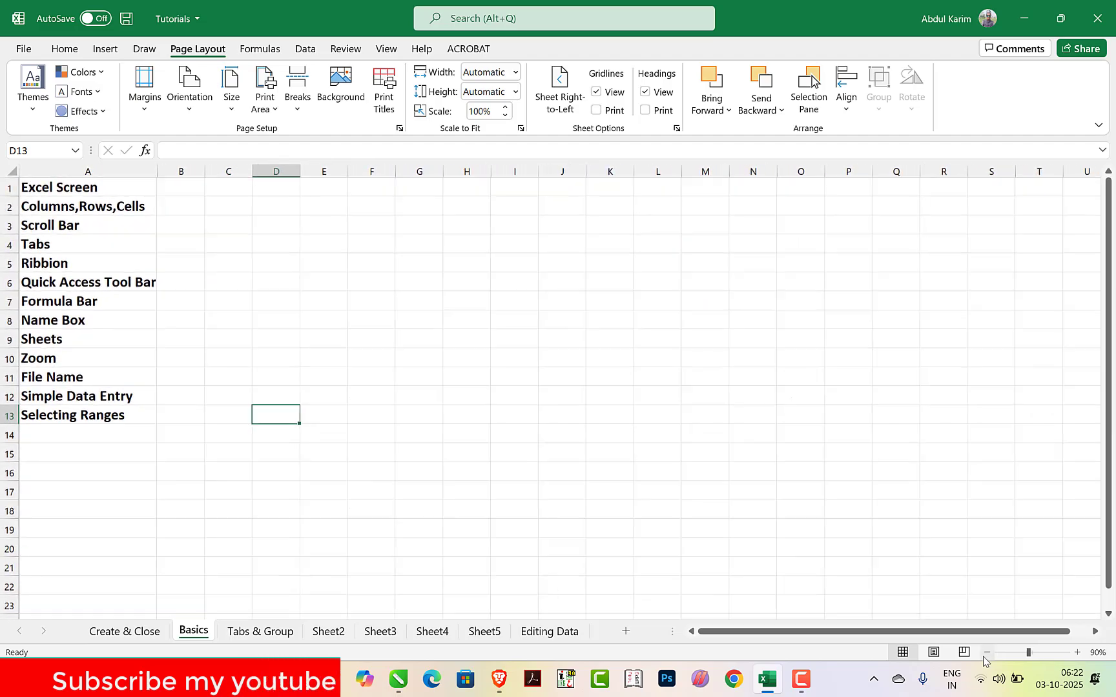
click(985, 653)
click(985, 653)
click(985, 653)
click(986, 653)
click(985, 654)
click(985, 654)
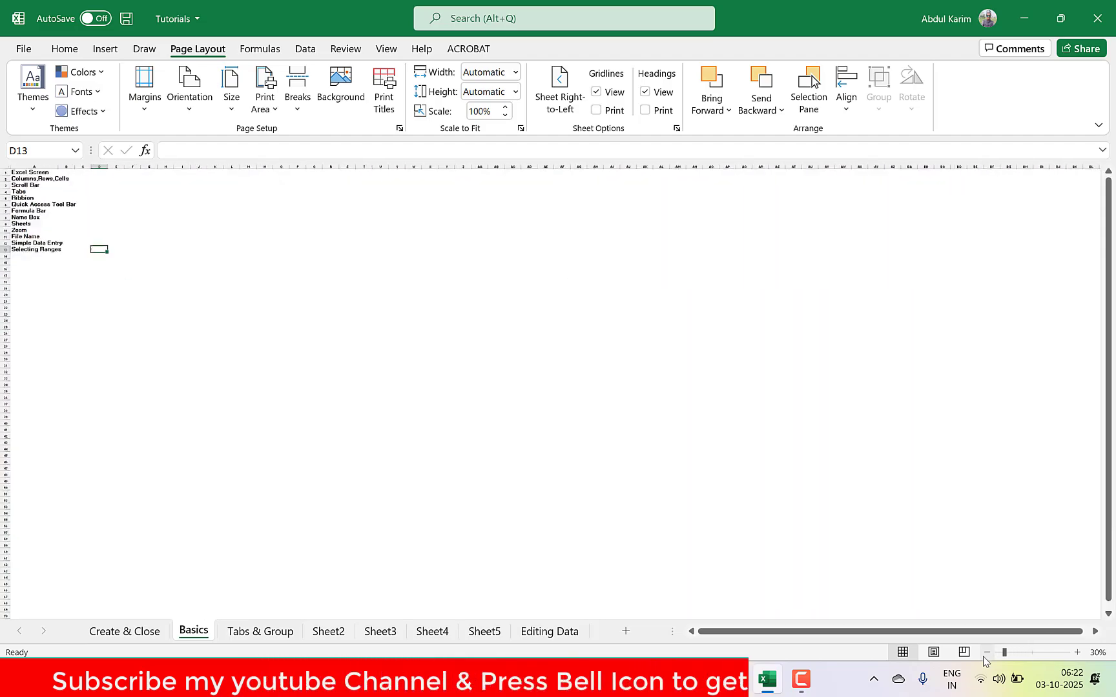
click(985, 654)
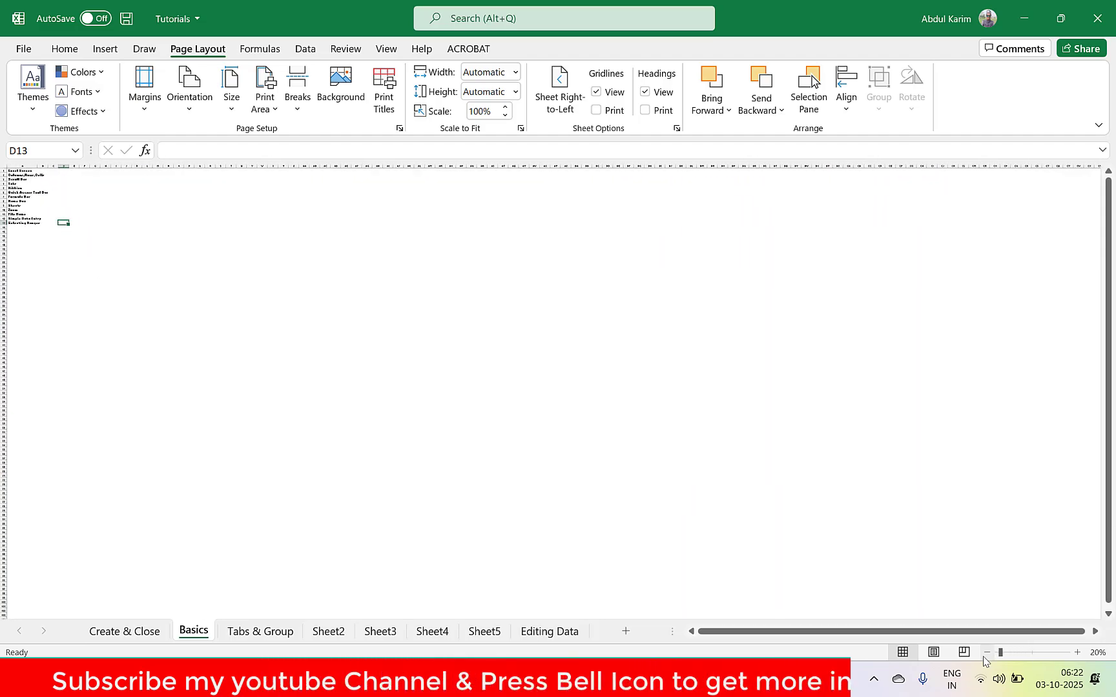
Set the Basics worksheet's zoom level to 90%
click(1076, 652)
click(1076, 652)
click(1076, 652)
click(1076, 652)
click(1076, 652)
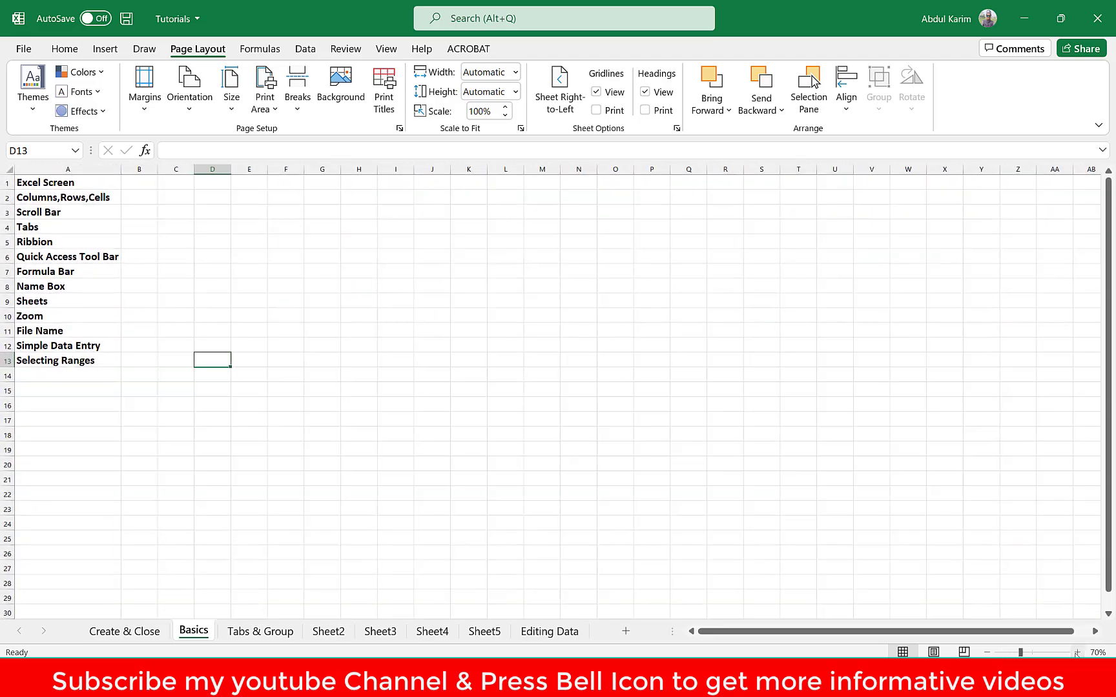
click(1076, 652)
click(1076, 652)
Scroll horizontally through the Basics worksheet as far as column AG and return to column A
drag(959, 637, 986, 636)
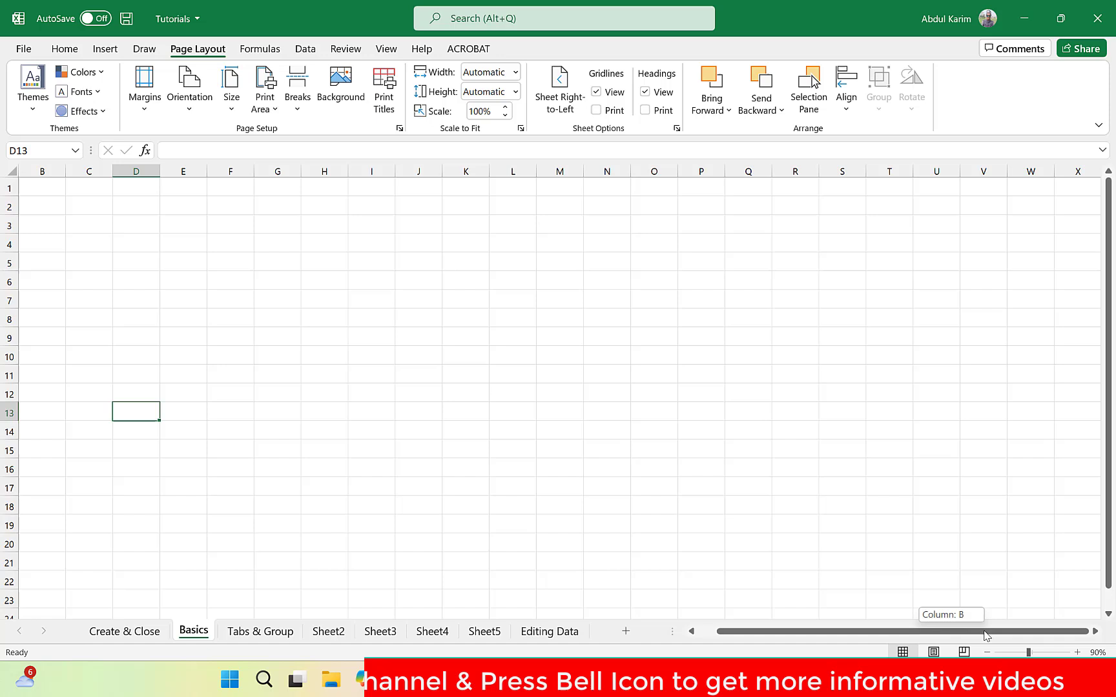
click(1095, 632)
click(1096, 632)
drag(1095, 632, 1095, 632)
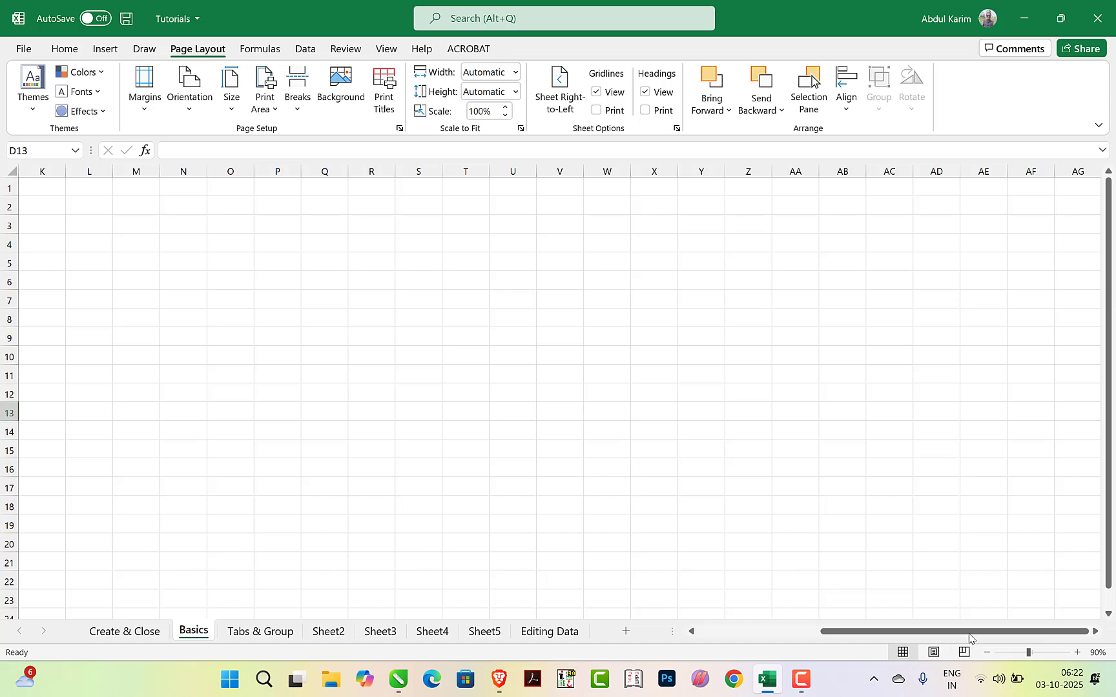
drag(968, 637, 784, 640)
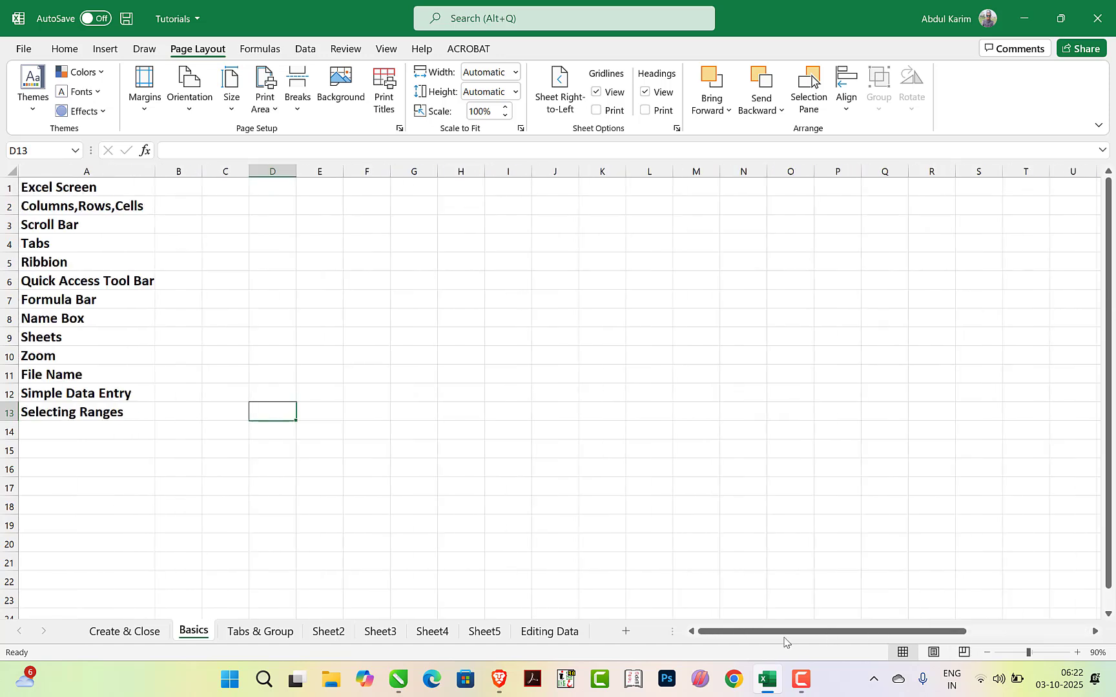
Enter abd in cell AP12 of the Basics worksheet
click(51, 227)
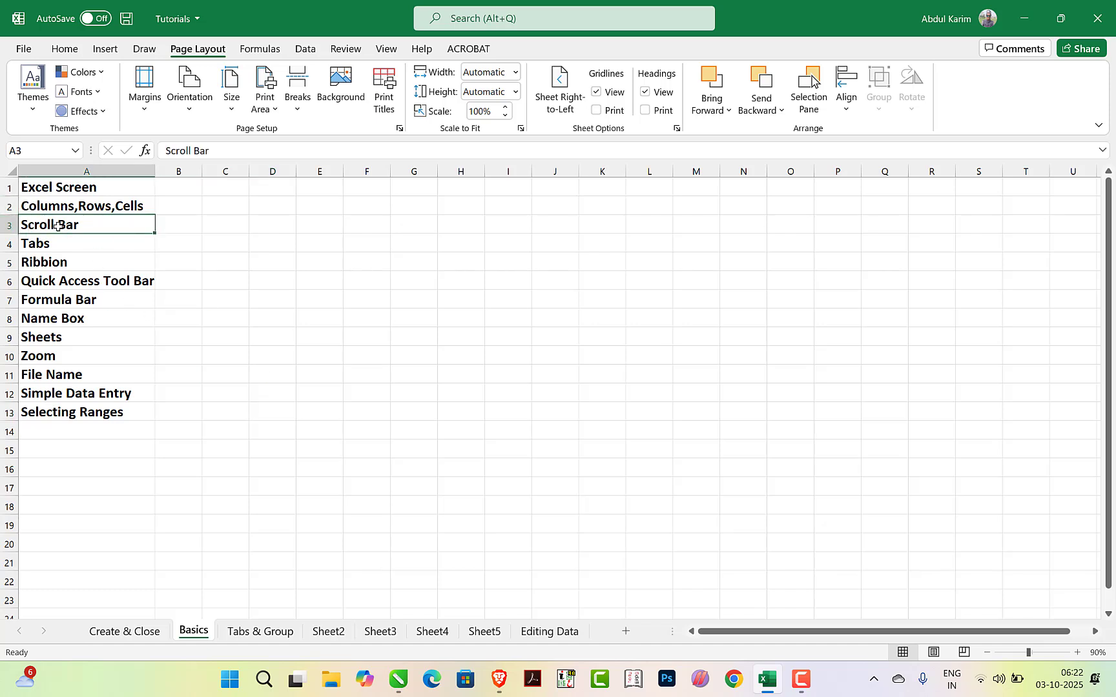
click(1096, 632)
click(1096, 632)
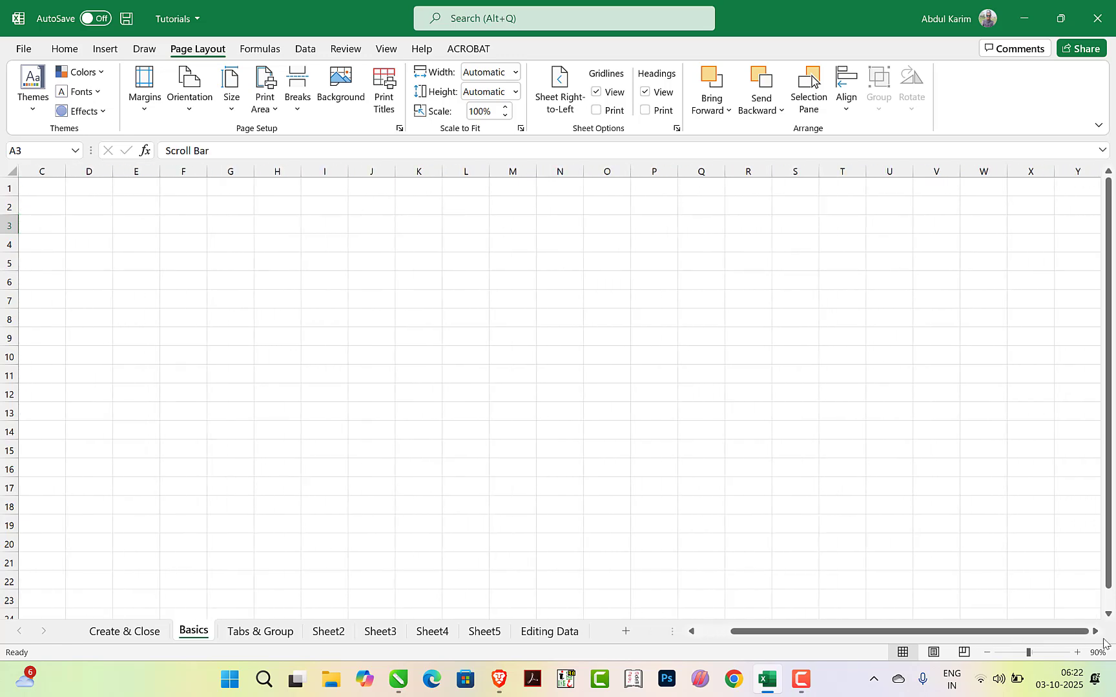
click(1096, 631)
click(1096, 631)
click(1096, 631)
click(1095, 632)
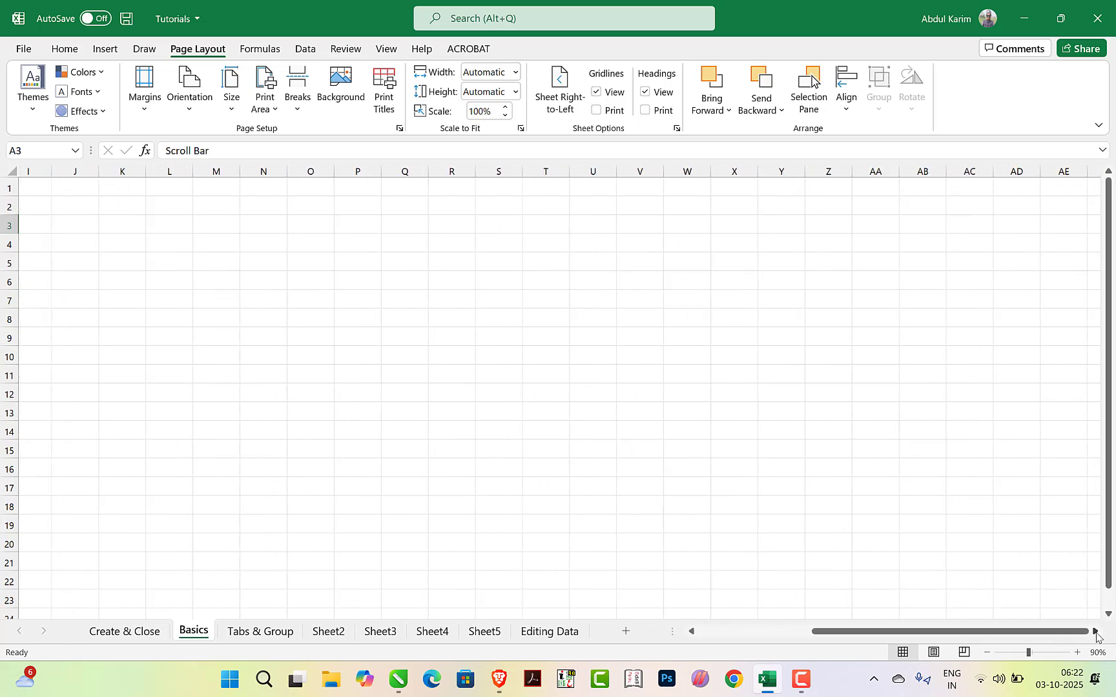
click(1096, 631)
click(1096, 632)
click(1095, 632)
click(1096, 631)
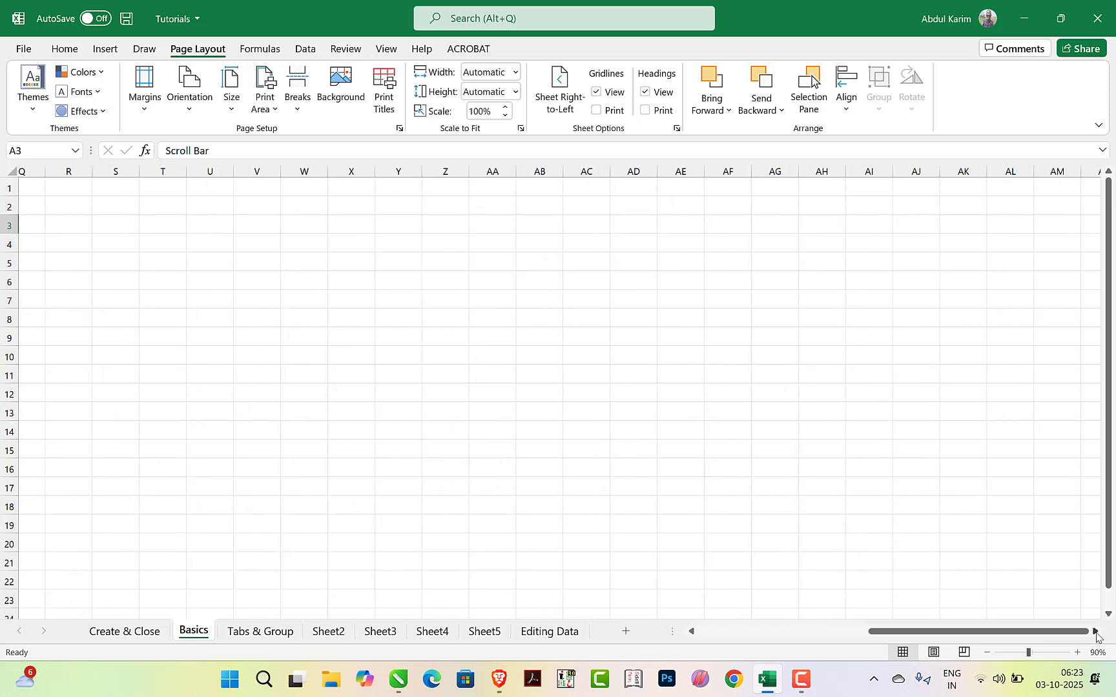
click(1096, 633)
click(1096, 633)
click(1096, 633)
click(986, 390)
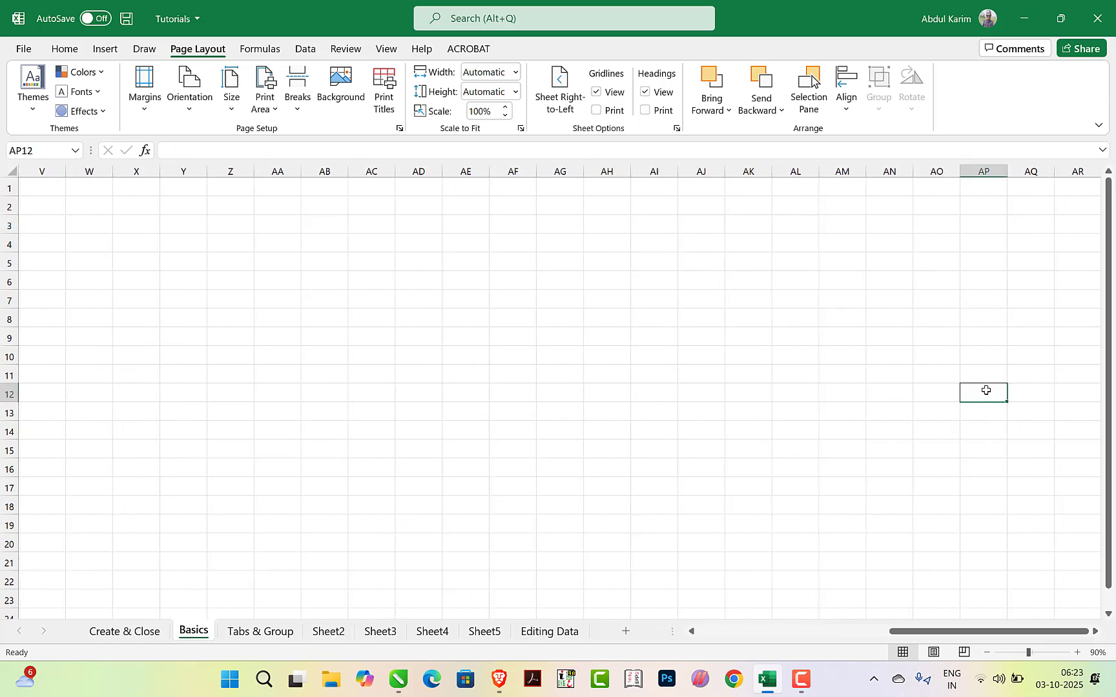
text(abd)
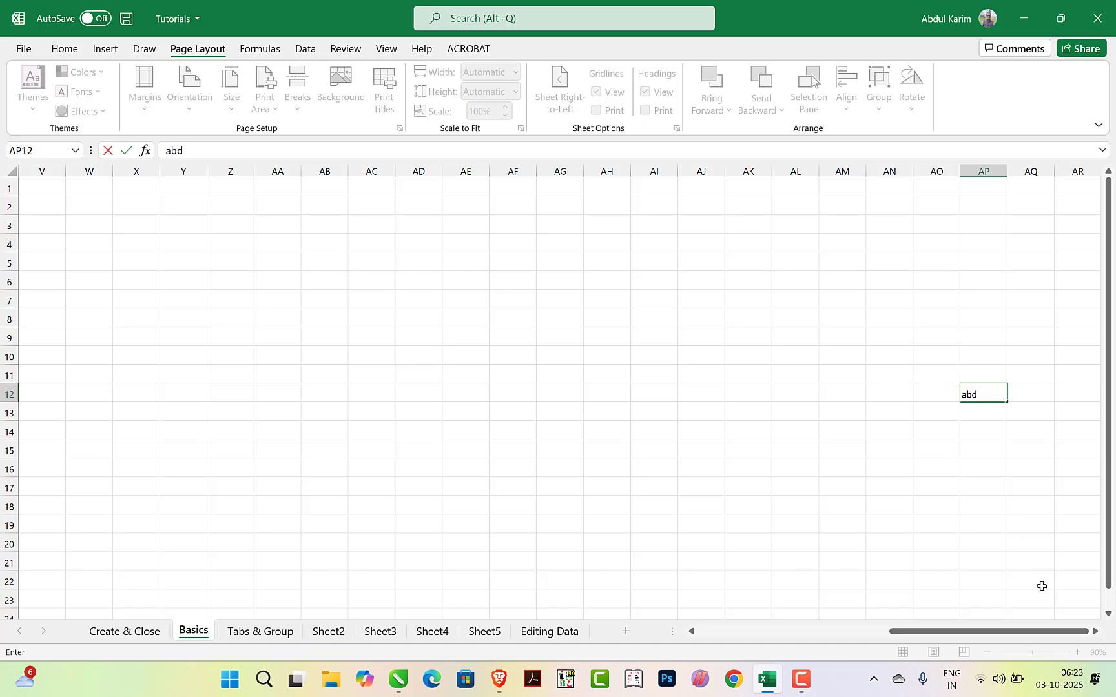
Enter dhfd in cell AV12 of the Basics worksheet
click(1095, 631)
click(1095, 631)
click(1096, 632)
click(1096, 632)
click(1095, 632)
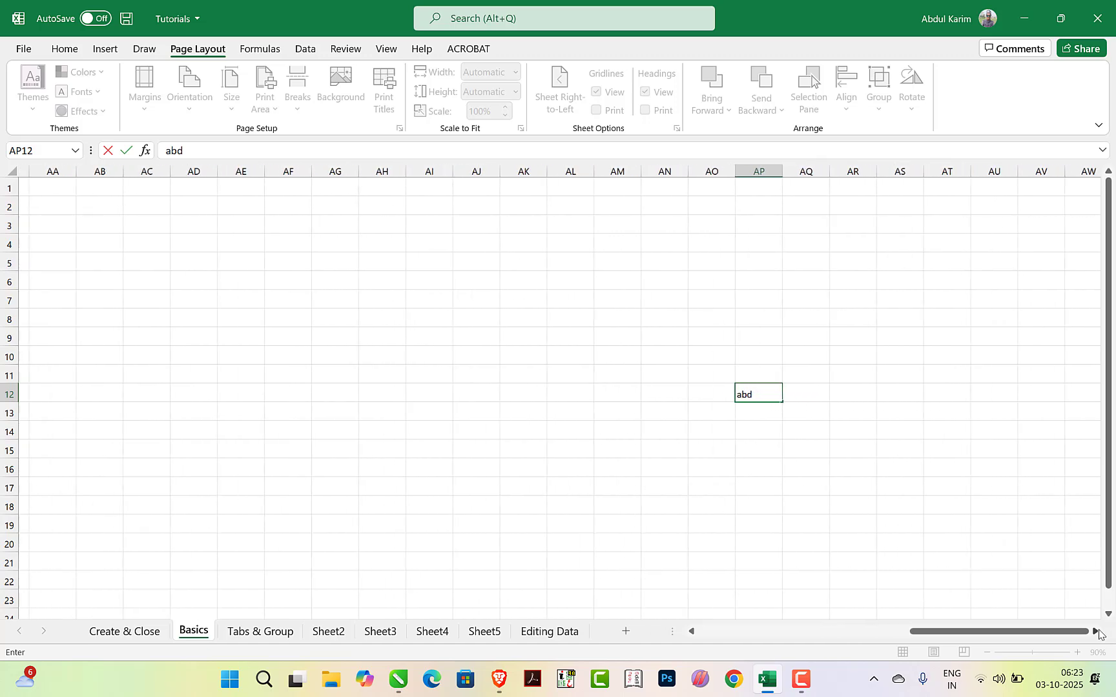
click(1096, 631)
click(1095, 632)
click(1097, 632)
click(1097, 632)
click(1096, 633)
click(1097, 633)
click(1096, 633)
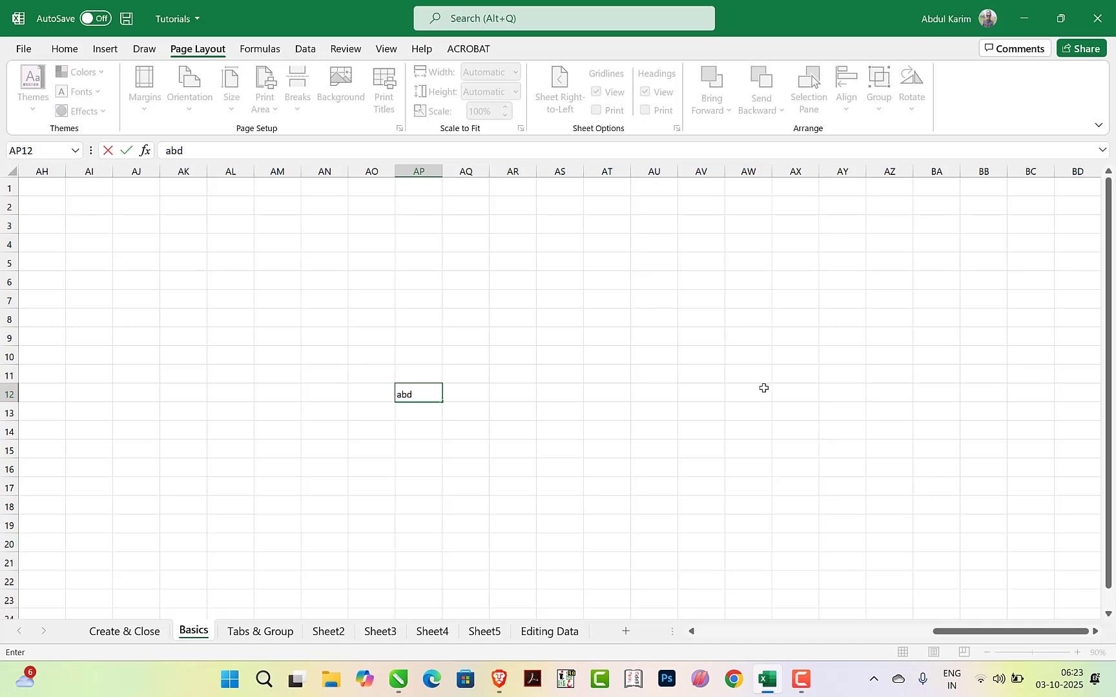
click(705, 395)
text(dhfd)
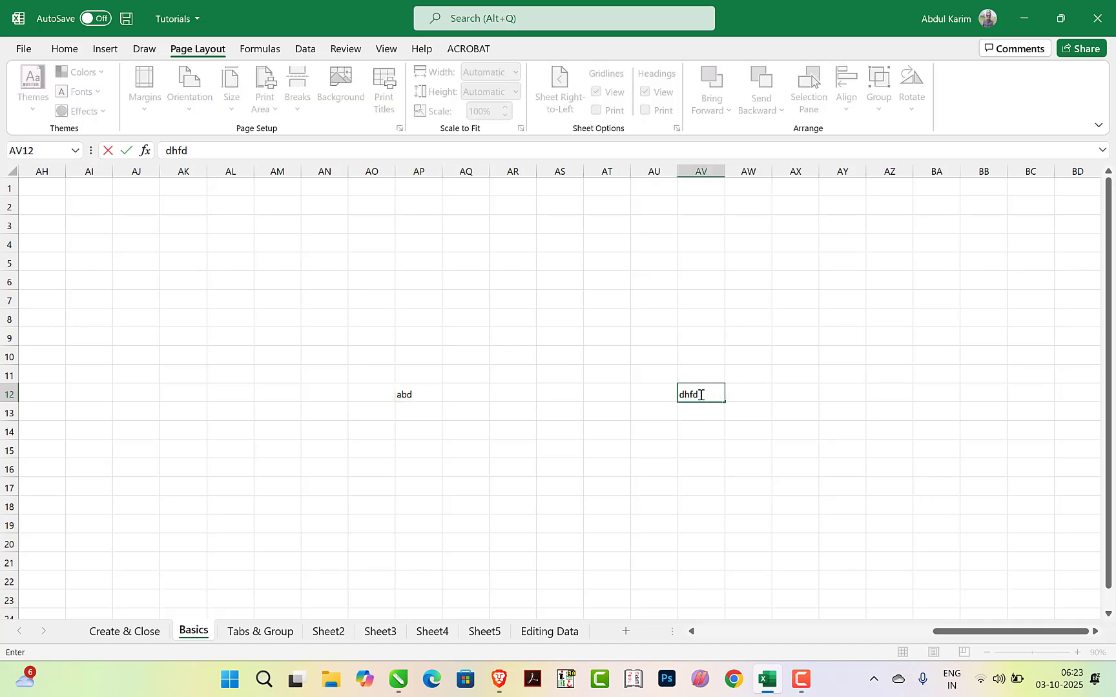
click(710, 425)
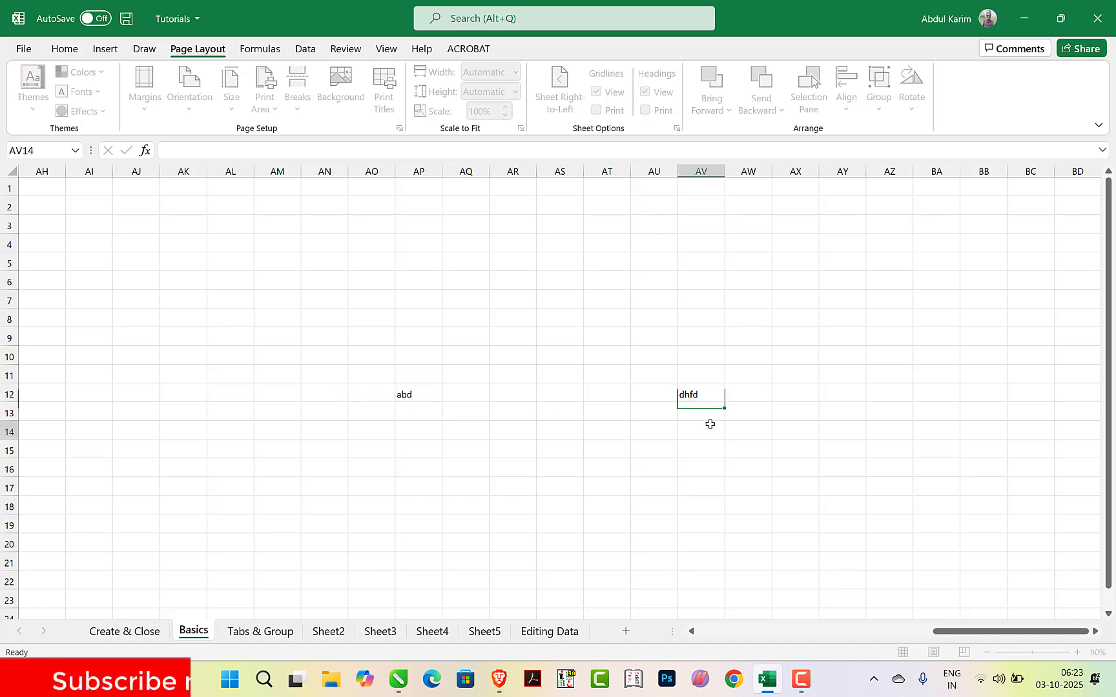
Trace the address of the dhfd cell by selecting all of column AV and the cells along row 12
click(701, 393)
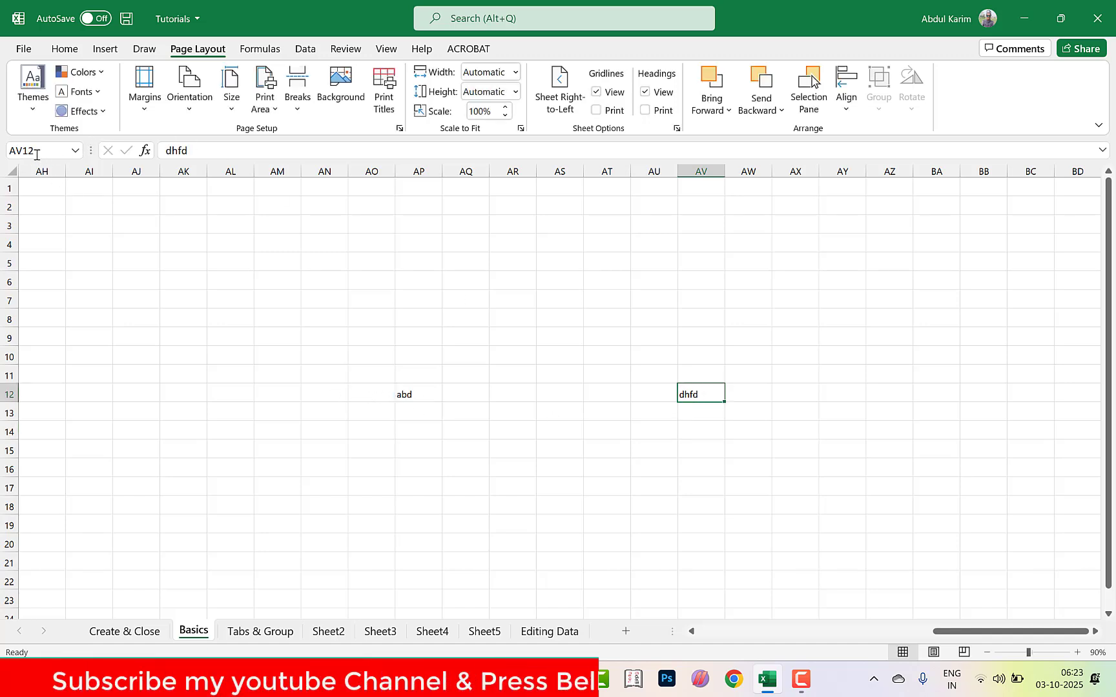
click(700, 172)
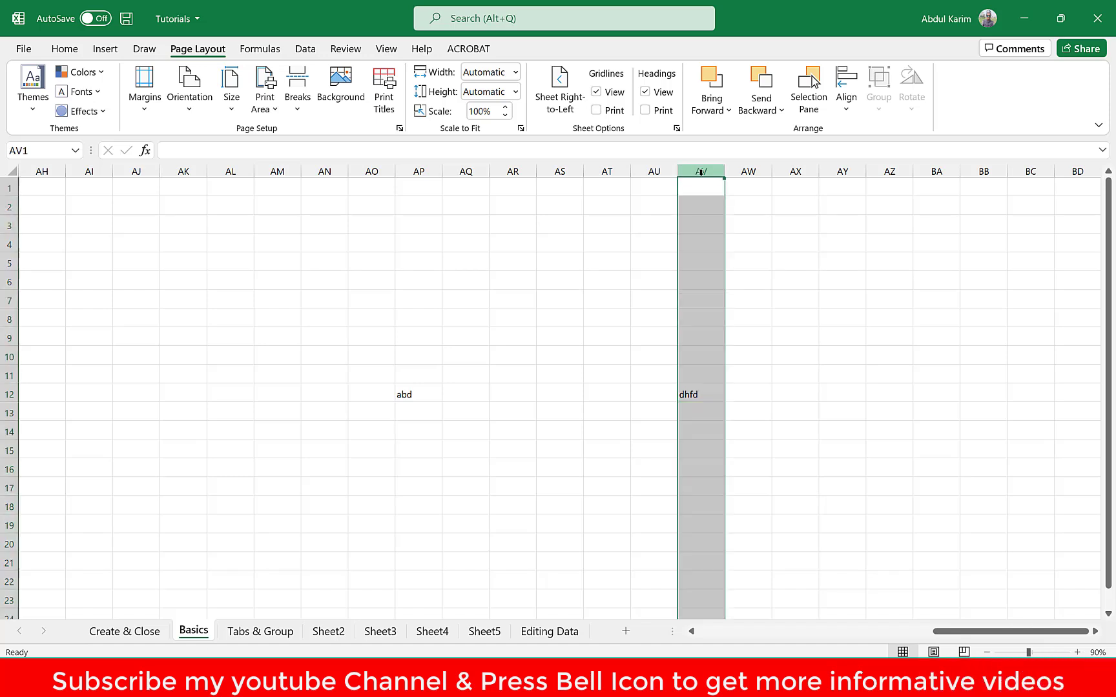
click(693, 395)
mouse_move(690, 395)
mouse_down()
mouse_move(341, 407)
mouse_move(30, 388)
mouse_up()
click(936, 469)
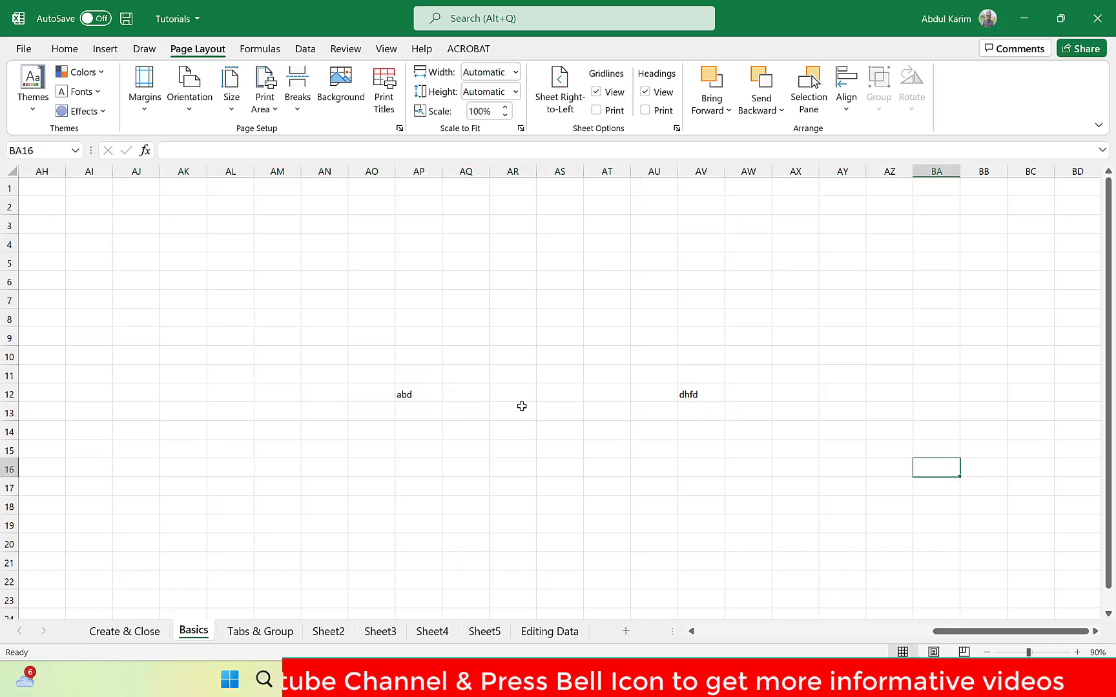
Clear the contents of the range AN9:AV16, including the abd and dhfd entries
click(411, 395)
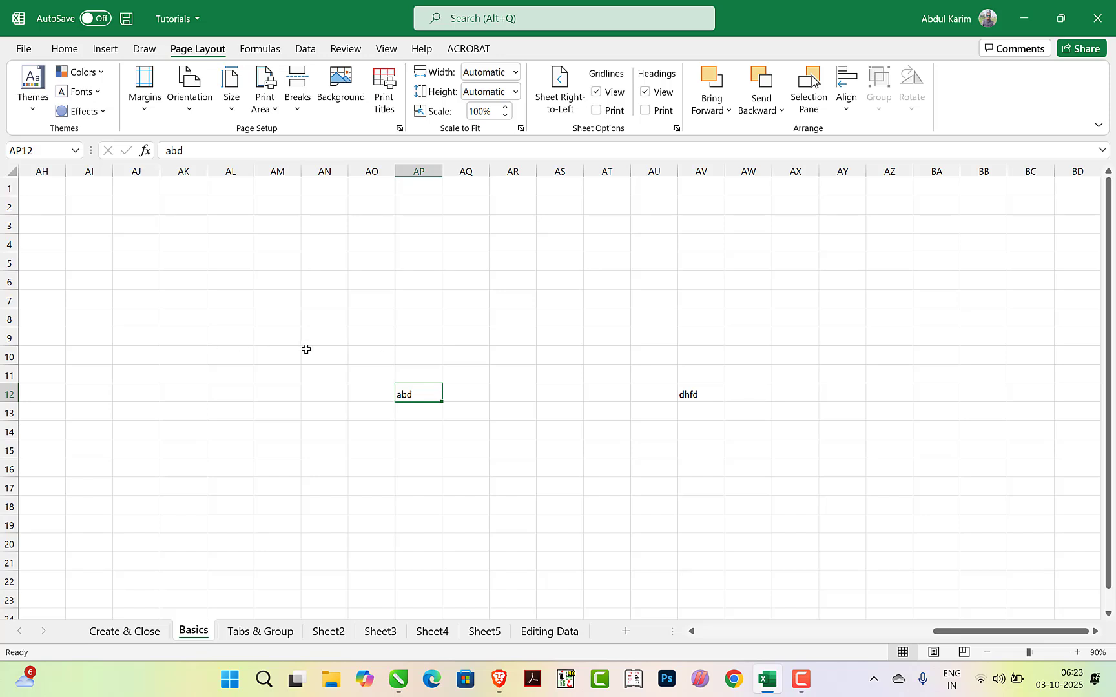
drag(307, 337, 715, 463)
key(Delete)
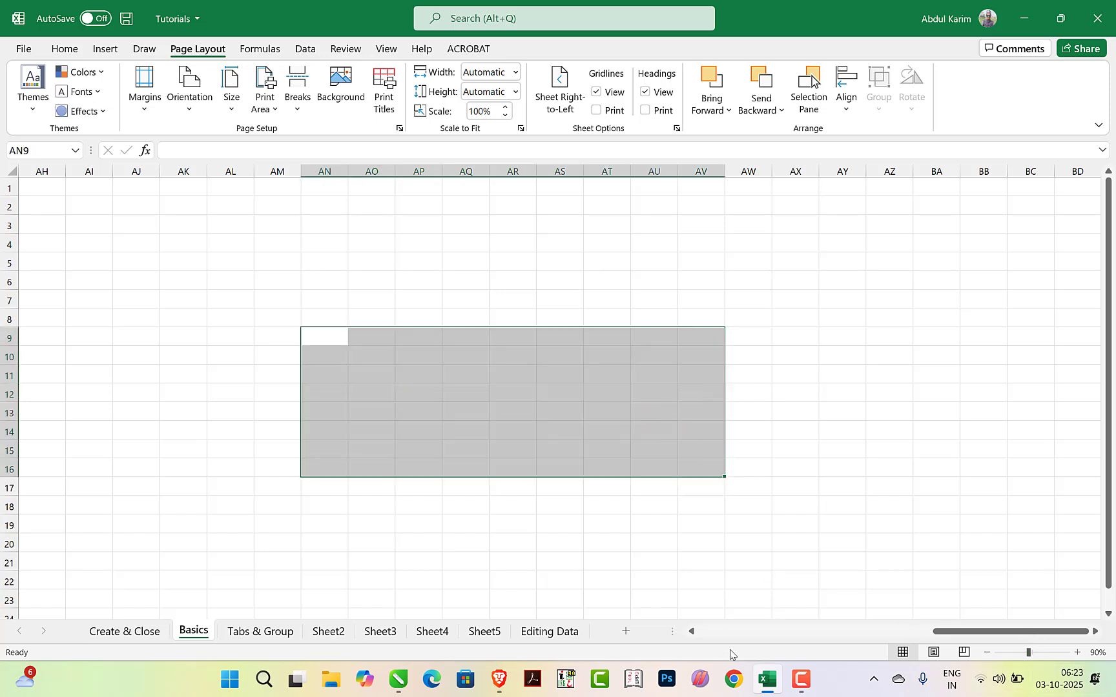
click(789, 263)
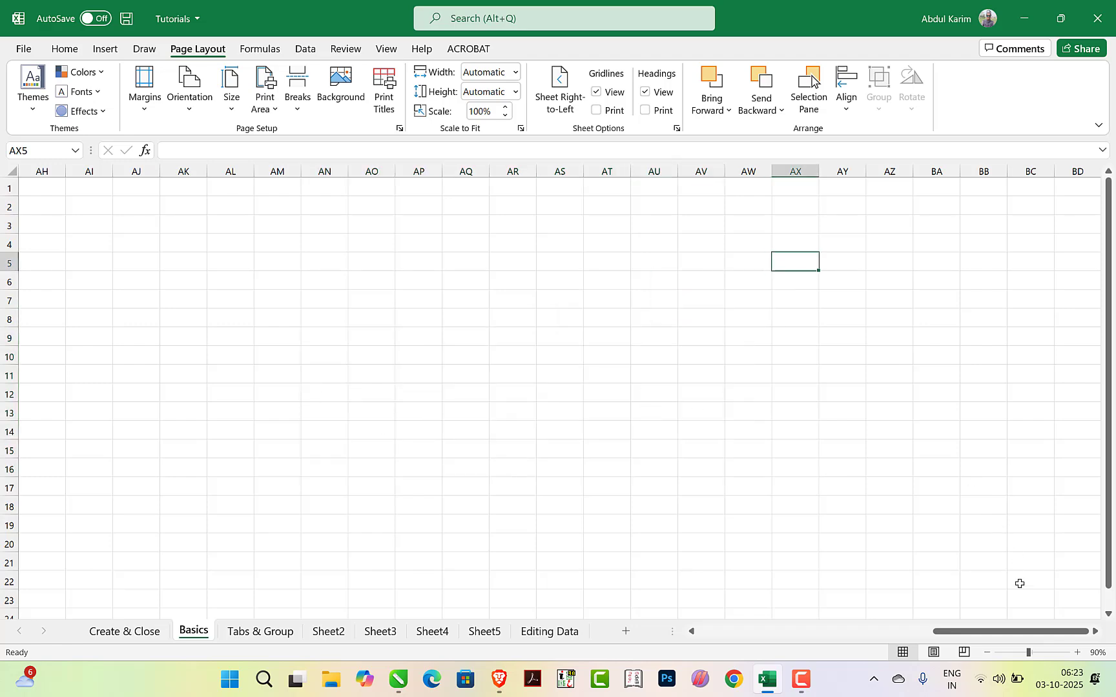
Return to column A, scroll down through the worksheet's rows past row 40, and go back up to row 1
drag(1049, 639, 748, 648)
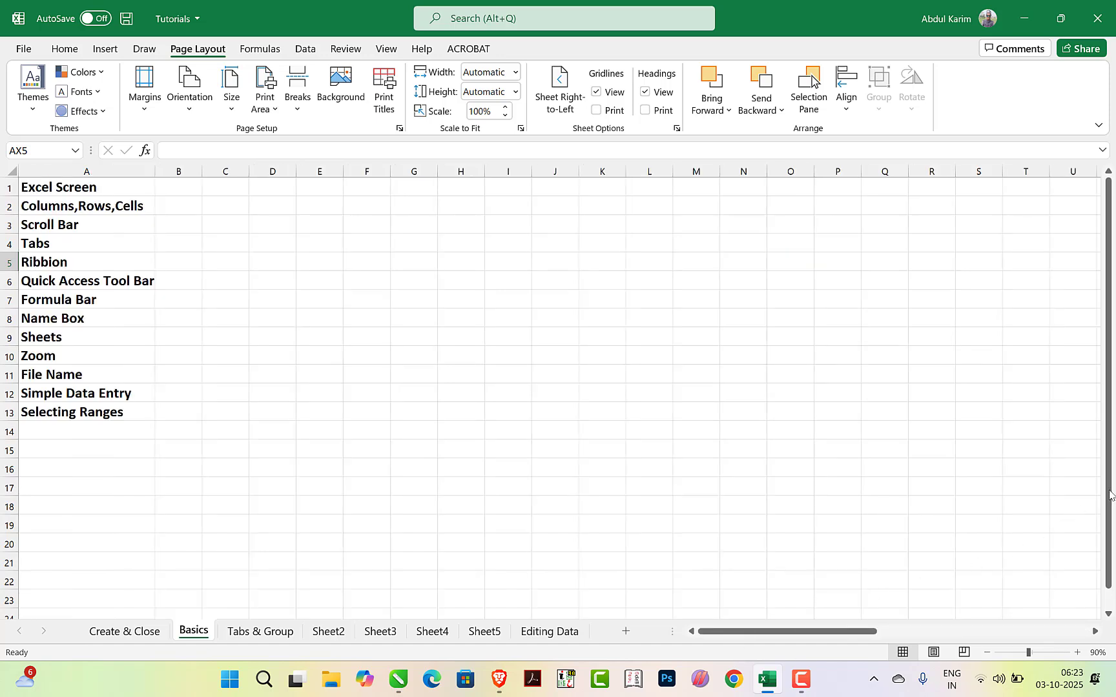
drag(1110, 495, 1107, 442)
drag(1105, 491, 1099, 570)
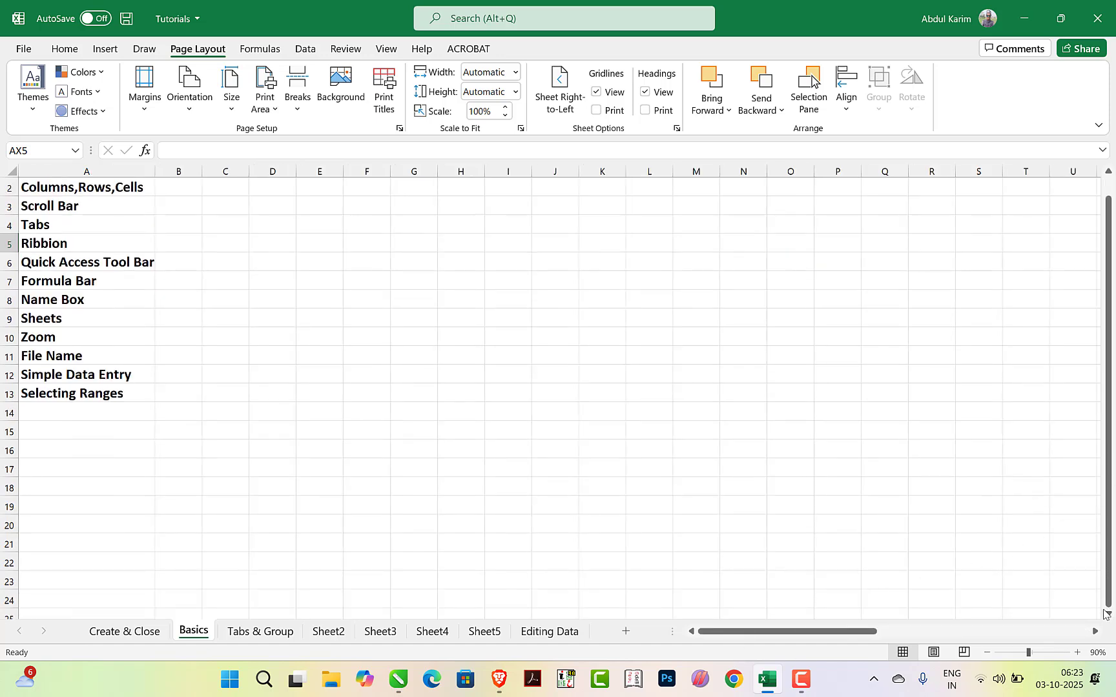
click(1108, 614)
click(1108, 614)
click(1108, 614)
click(1109, 614)
click(1109, 614)
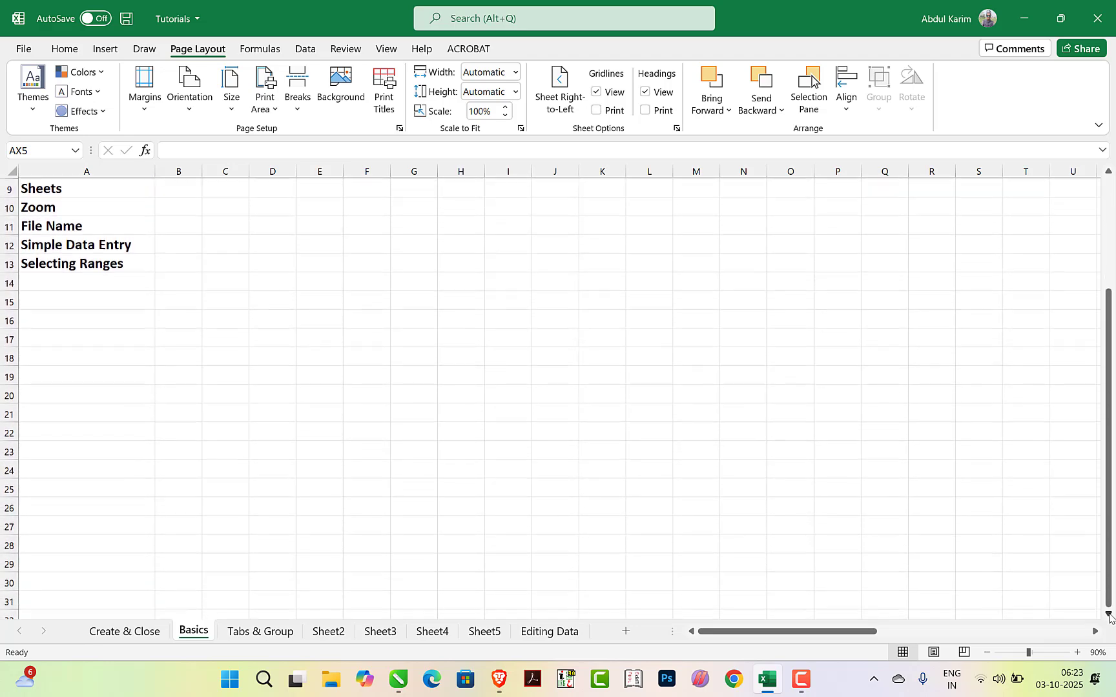
click(1109, 614)
click(1108, 614)
click(1108, 614)
click(1109, 614)
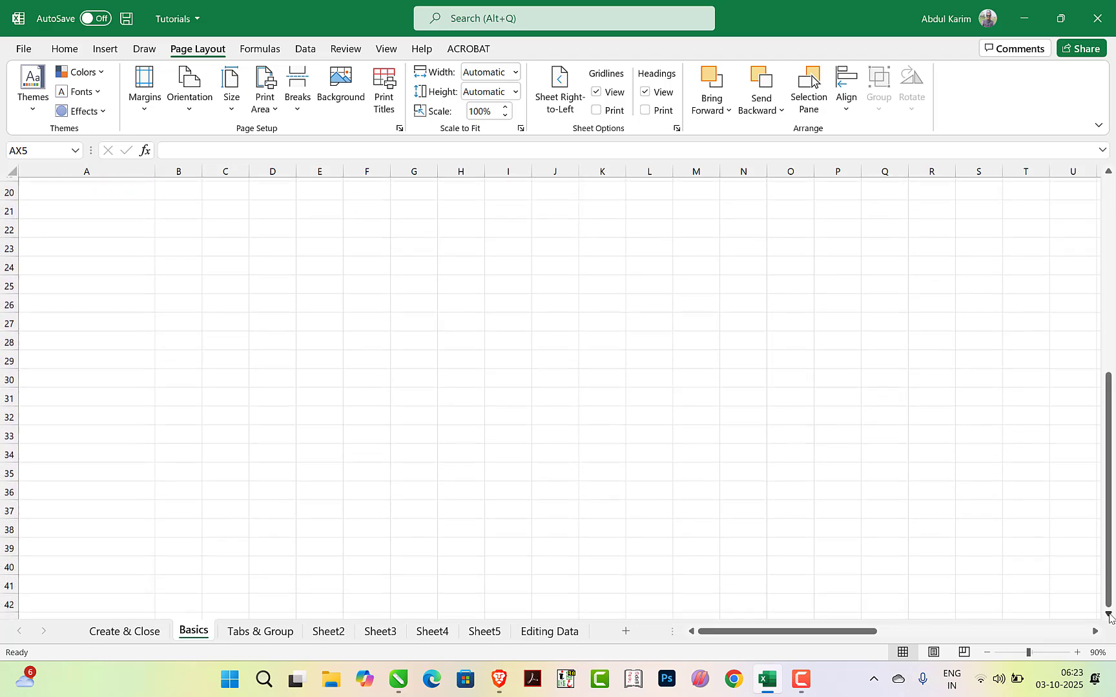
click(1108, 614)
click(1108, 614)
click(1108, 614)
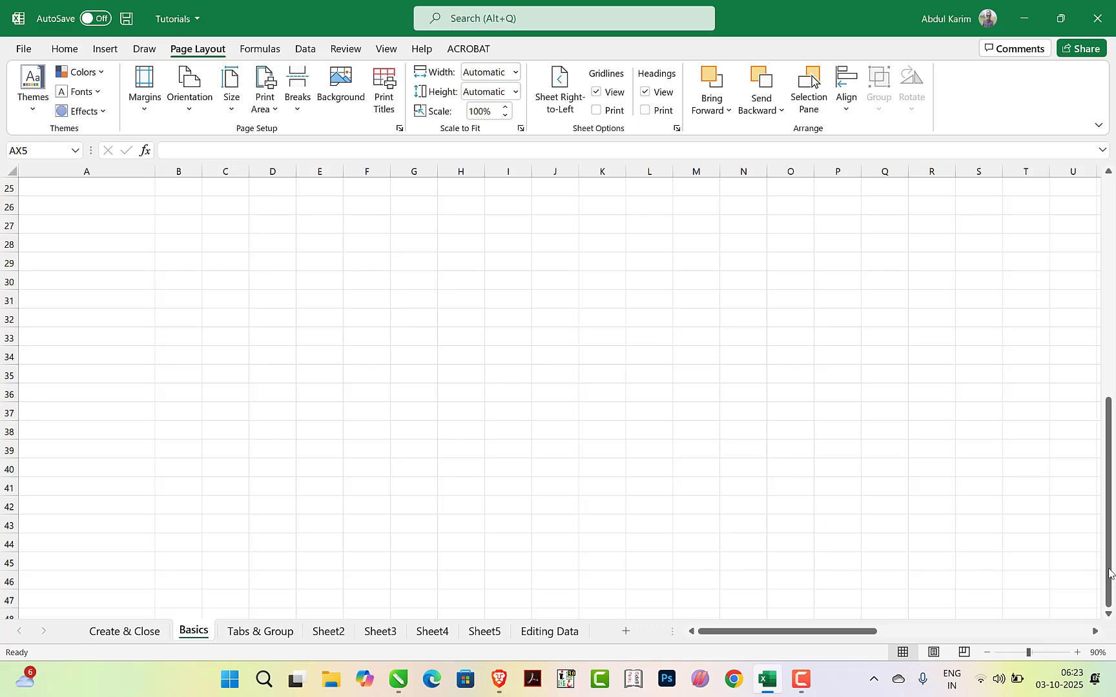
drag(1109, 570, 1114, 594)
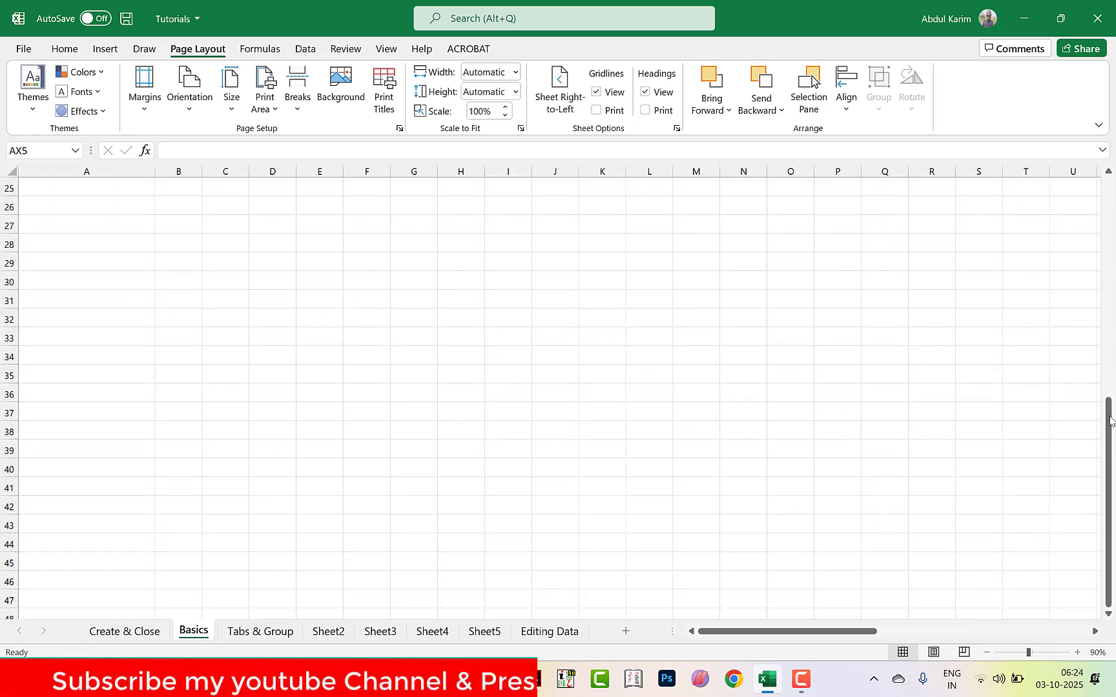
mouse_move(836, 631)
mouse_down()
mouse_move(1049, 629)
mouse_move(837, 631)
mouse_up()
scroll(157, 498, up, 8)
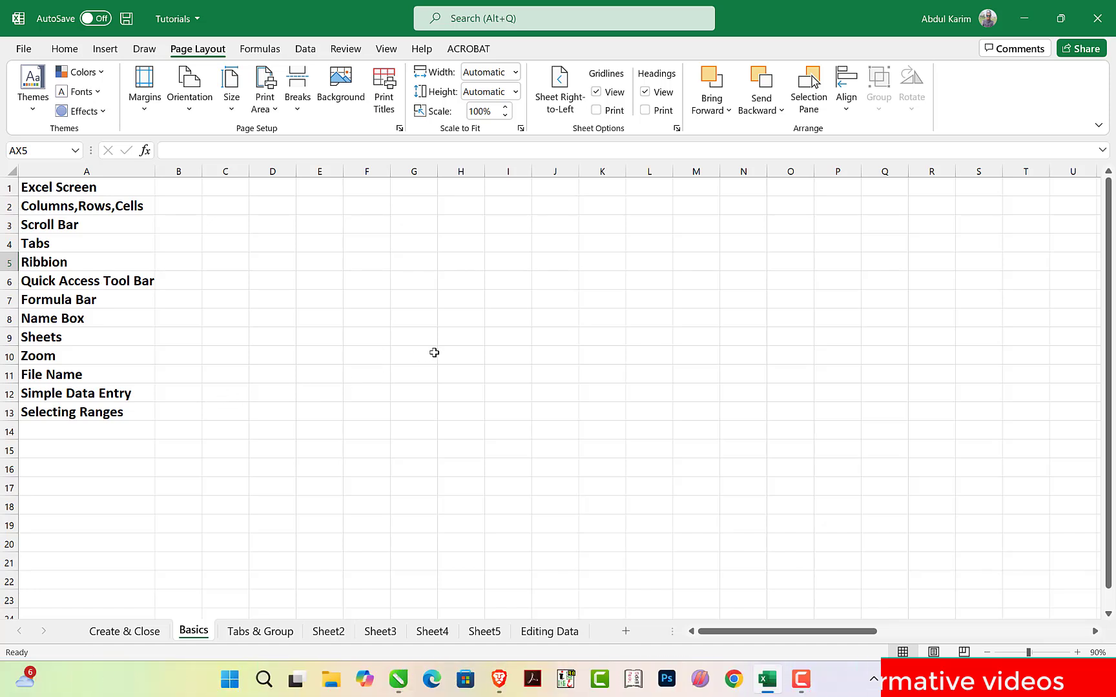
Save a copy of the workbook to the Desktop under the file name review
click(427, 317)
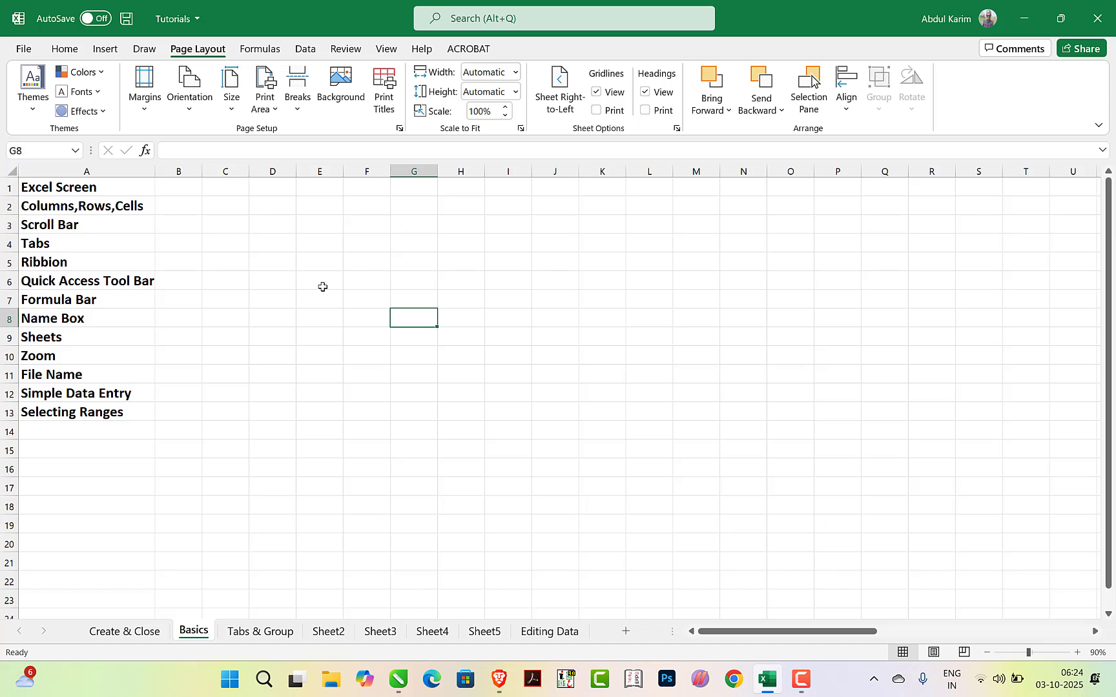
click(18, 54)
click(45, 248)
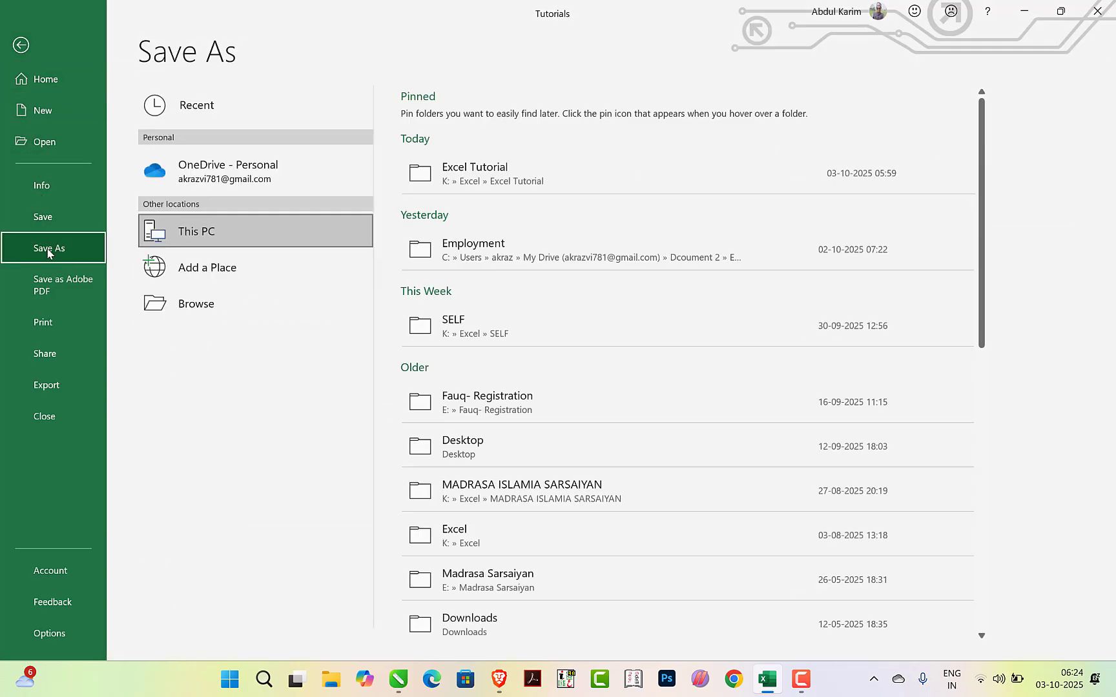
click(219, 317)
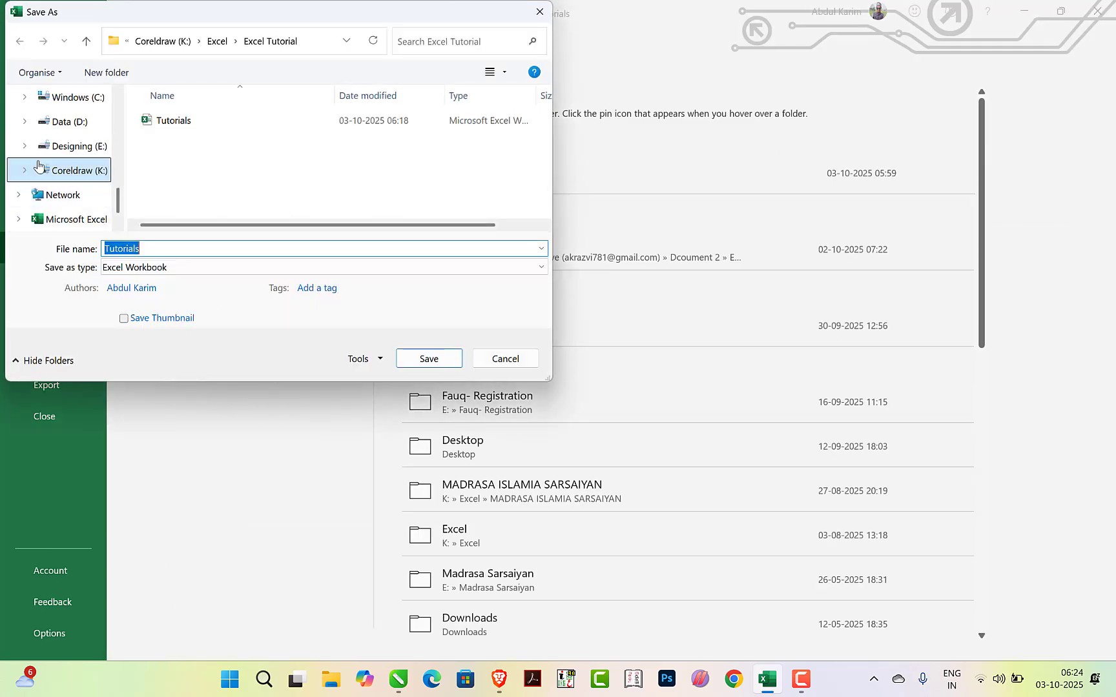
scroll(52, 181, up, 3)
click(55, 200)
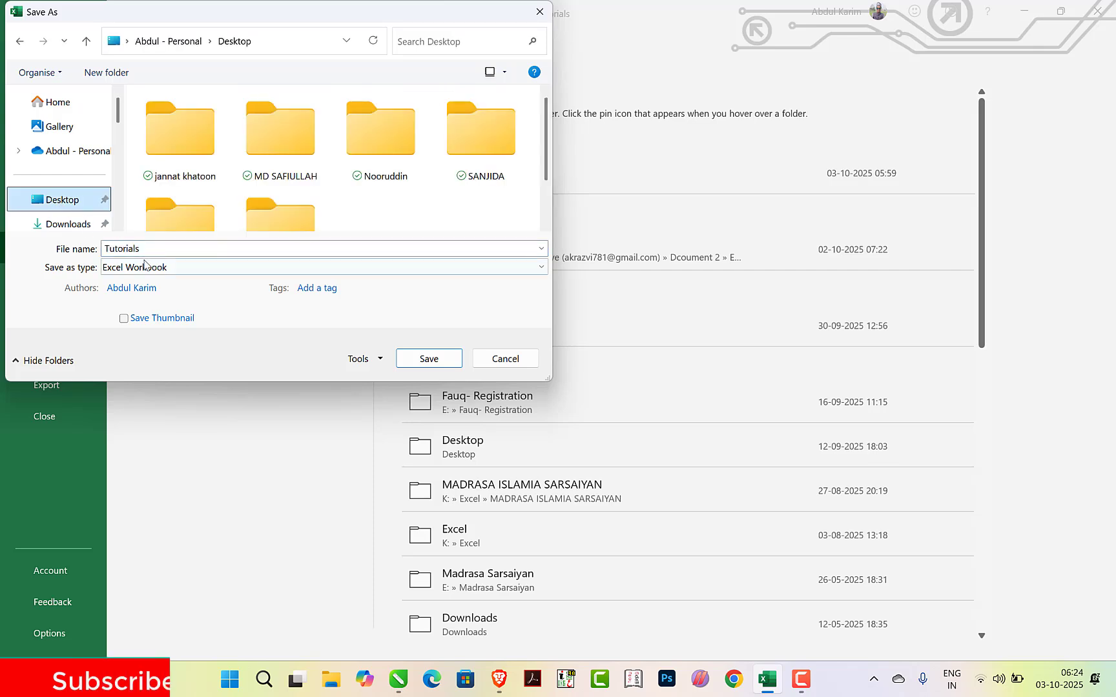
double_click(154, 248)
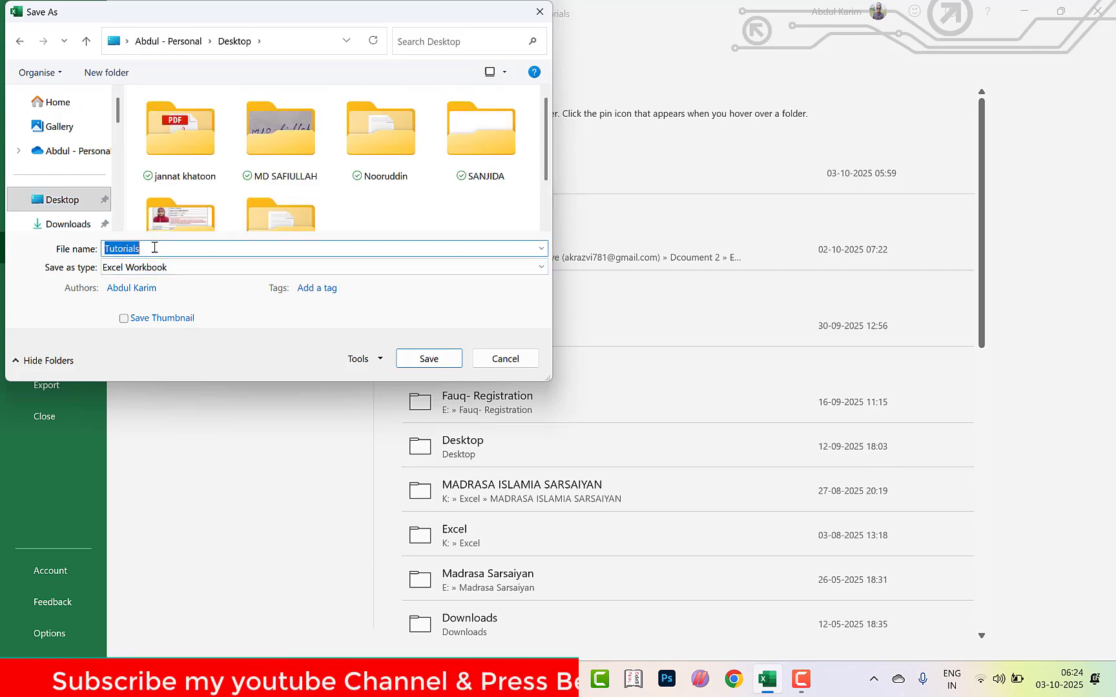
text(r)
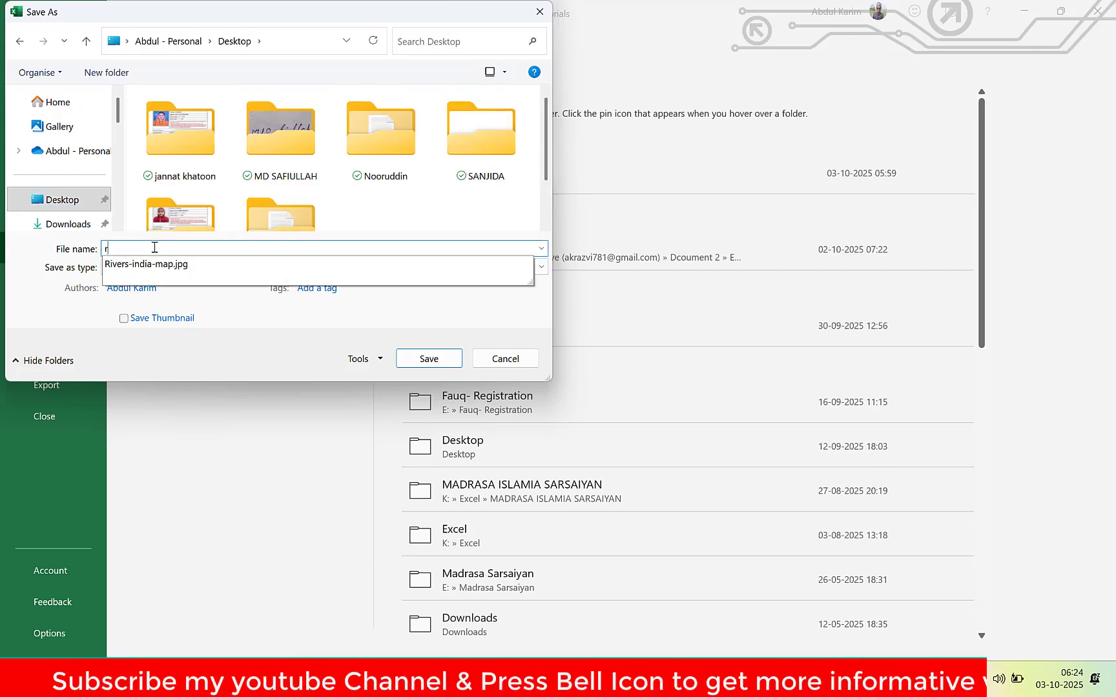
text(eview)
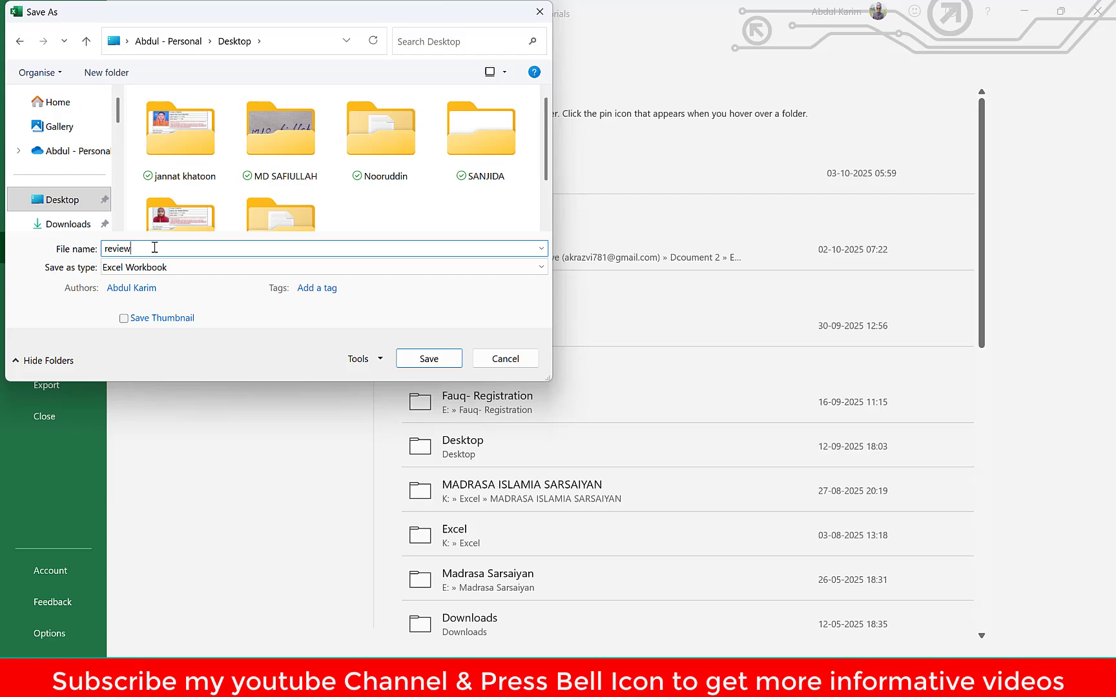
double_click(155, 247)
key(Return)
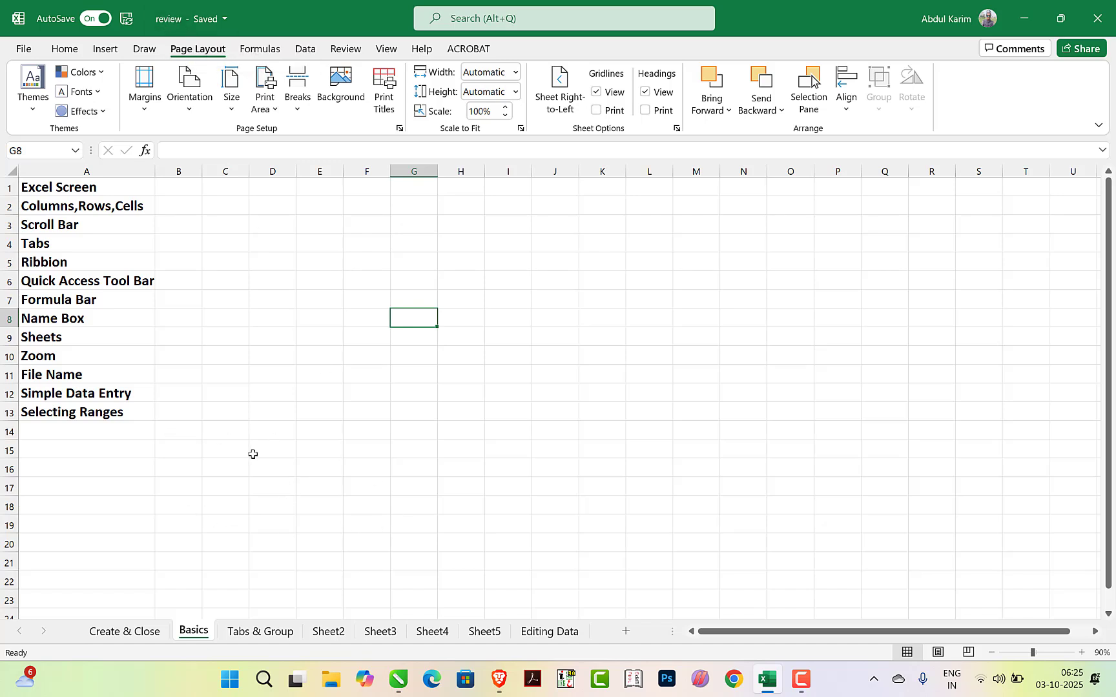
click(515, 300)
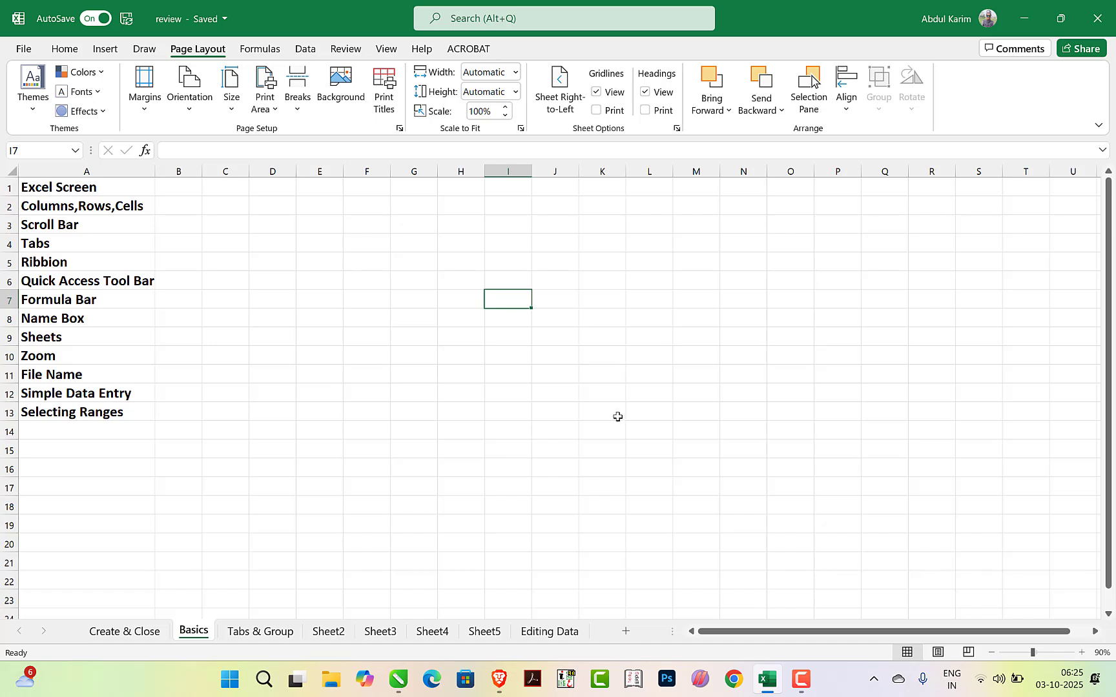
click(545, 301)
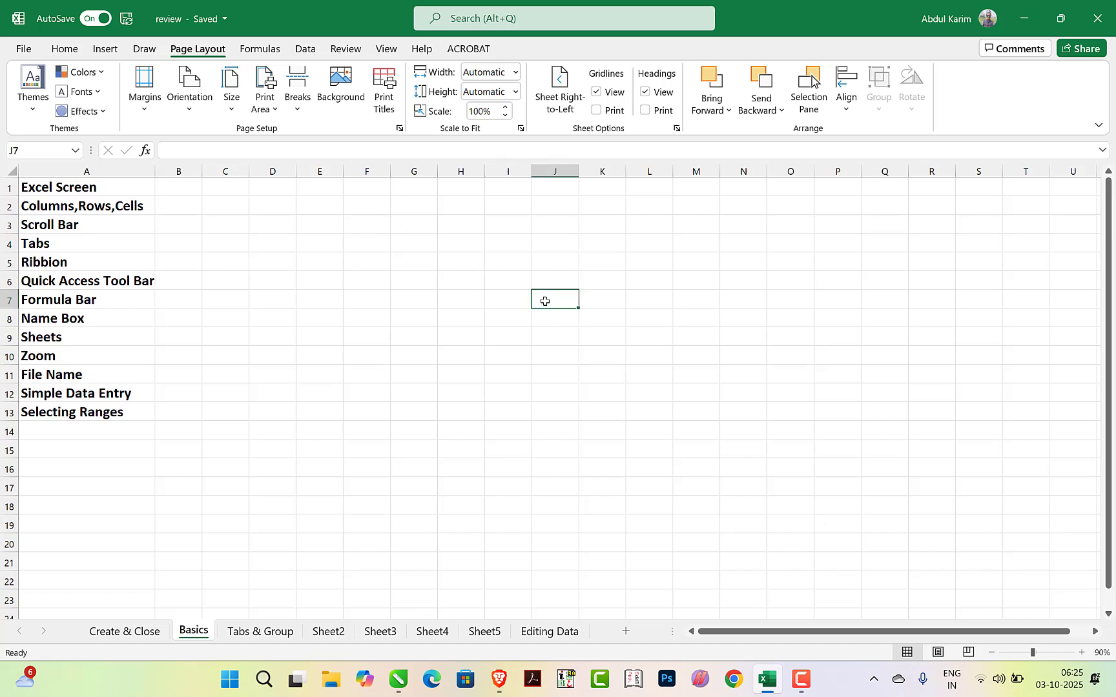
double_click(546, 302)
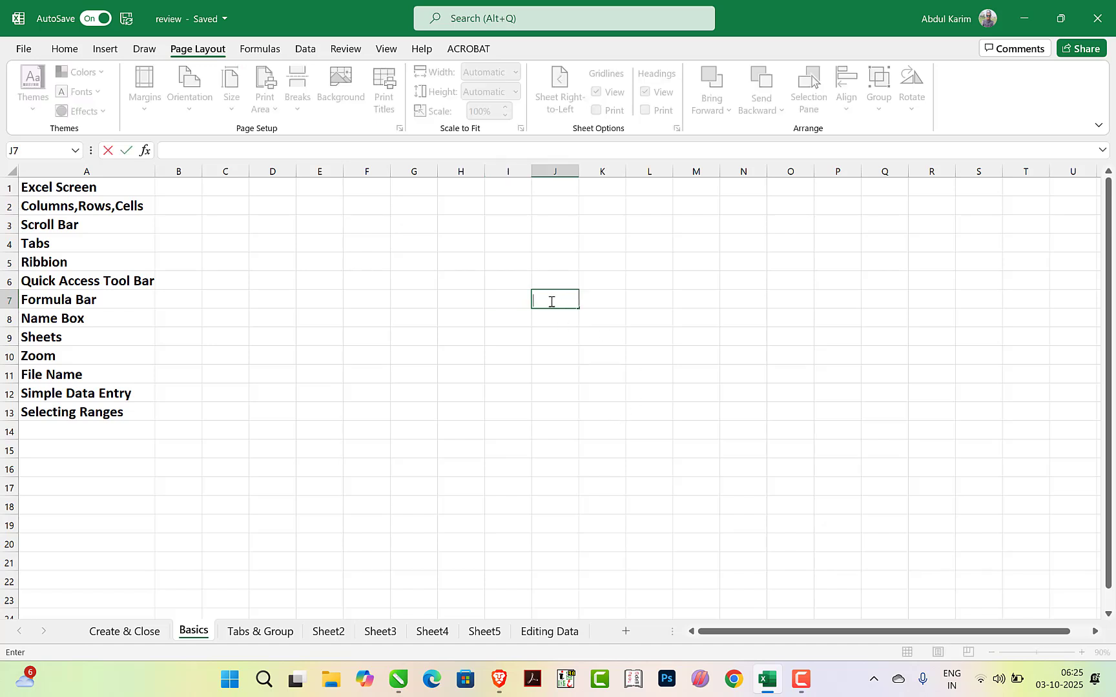
text(dhdfg)
key(BackSpace)
key(BackSpace)
key(BackSpace)
key(BackSpace)
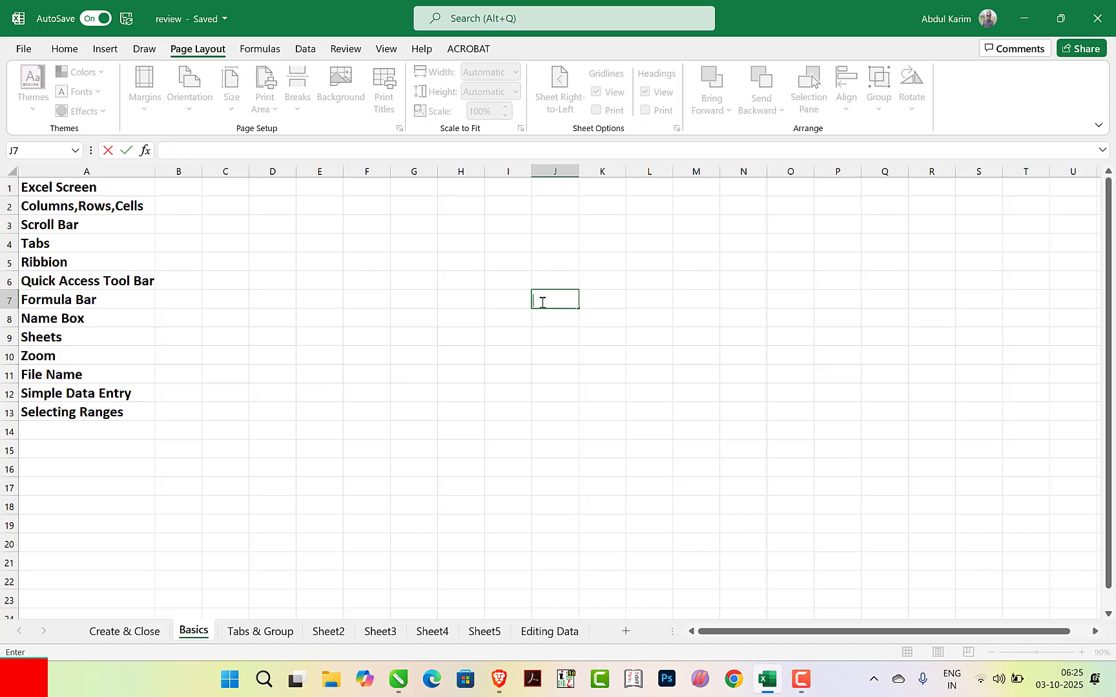
Enter hanfia technical in cell H7 and fit the width of column H to the text
click(469, 303)
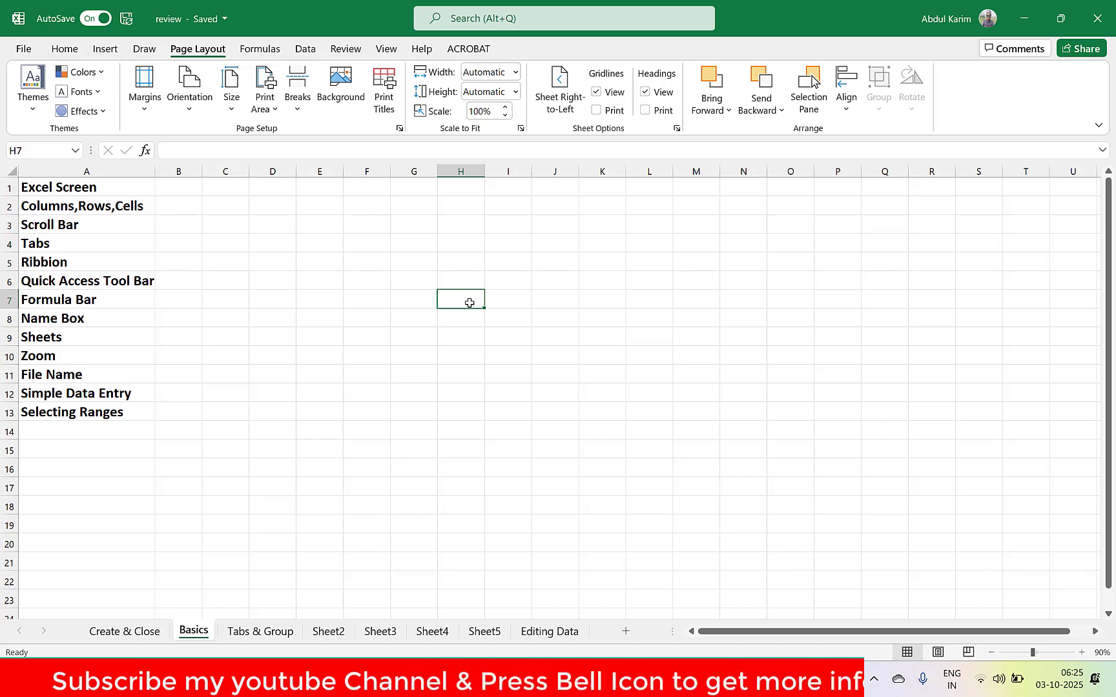
text(hanfia te)
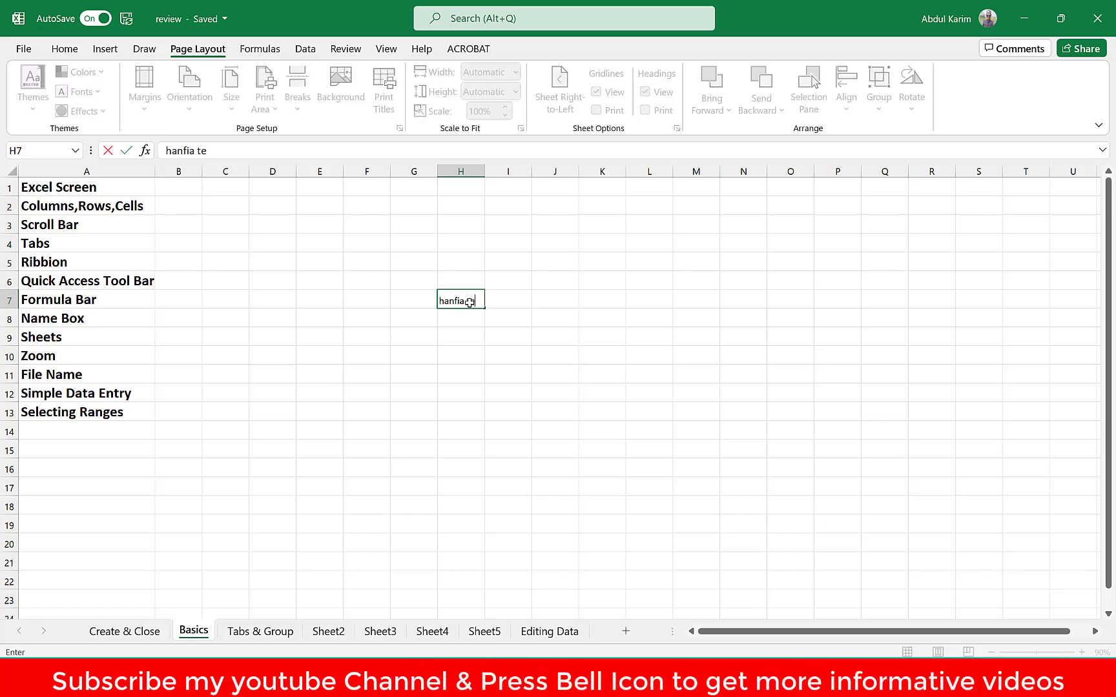
text(chnical)
key(Tab)
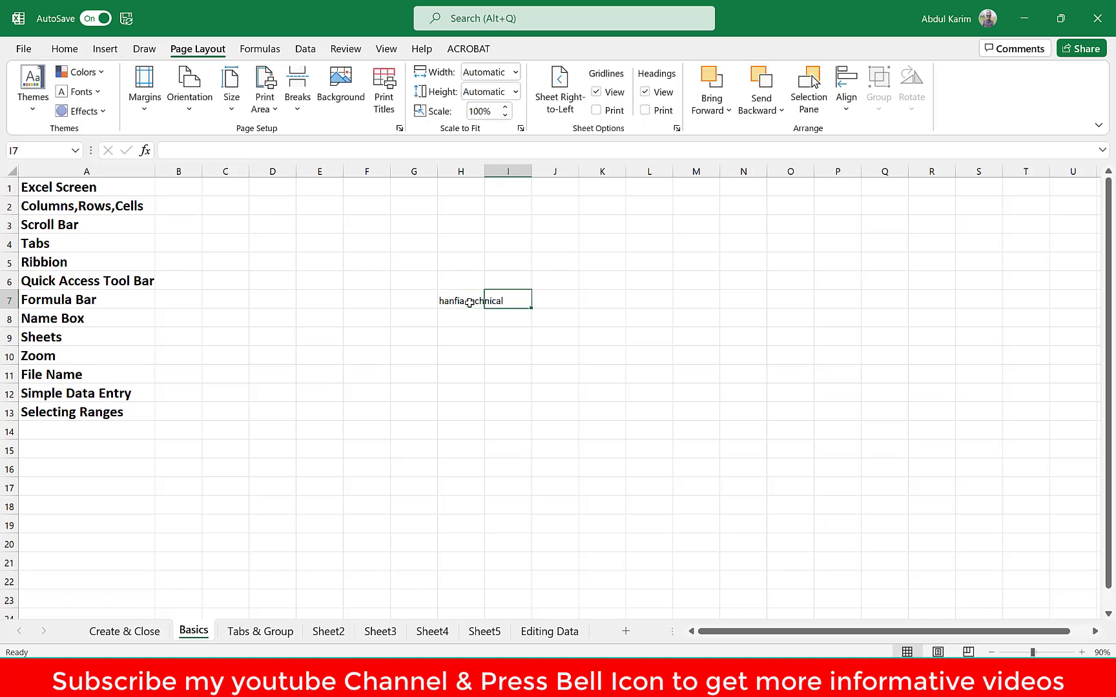
click(513, 337)
click(468, 300)
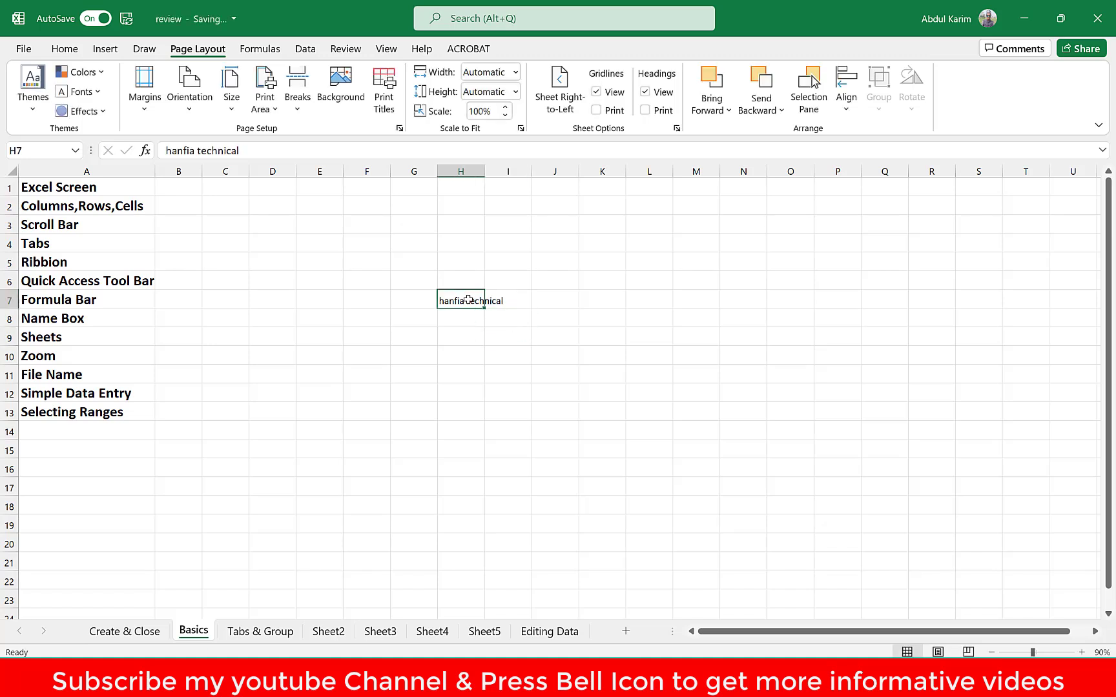
double_click(485, 171)
Enter Hanfia technical with a capital H in cell H8
click(466, 319)
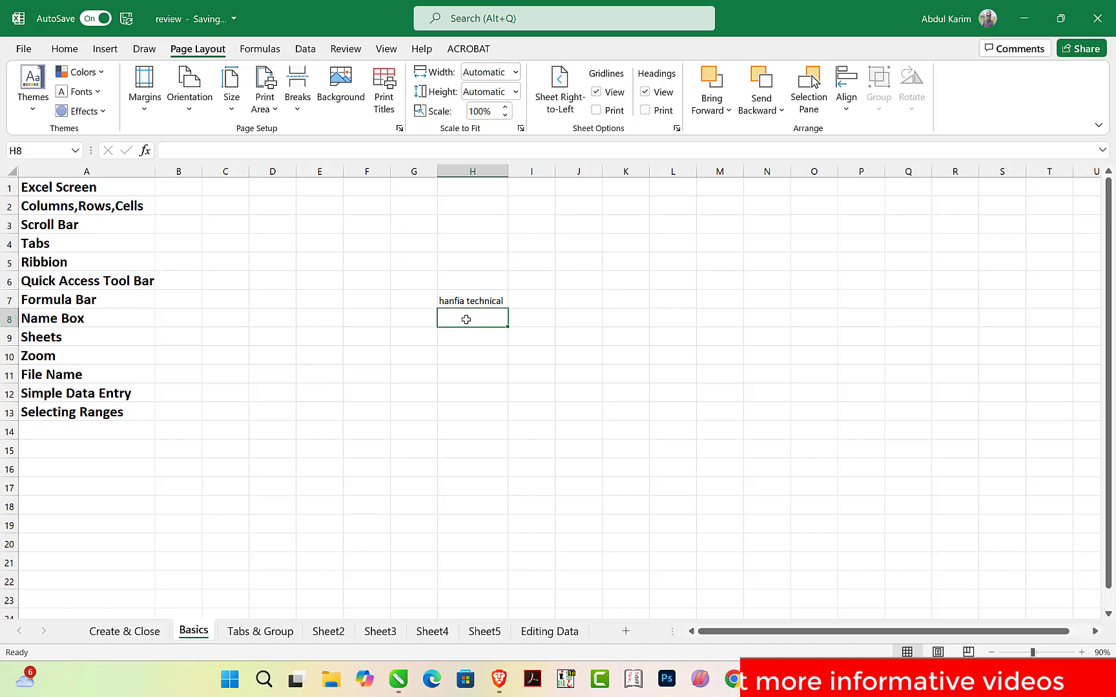
text(Hanfi)
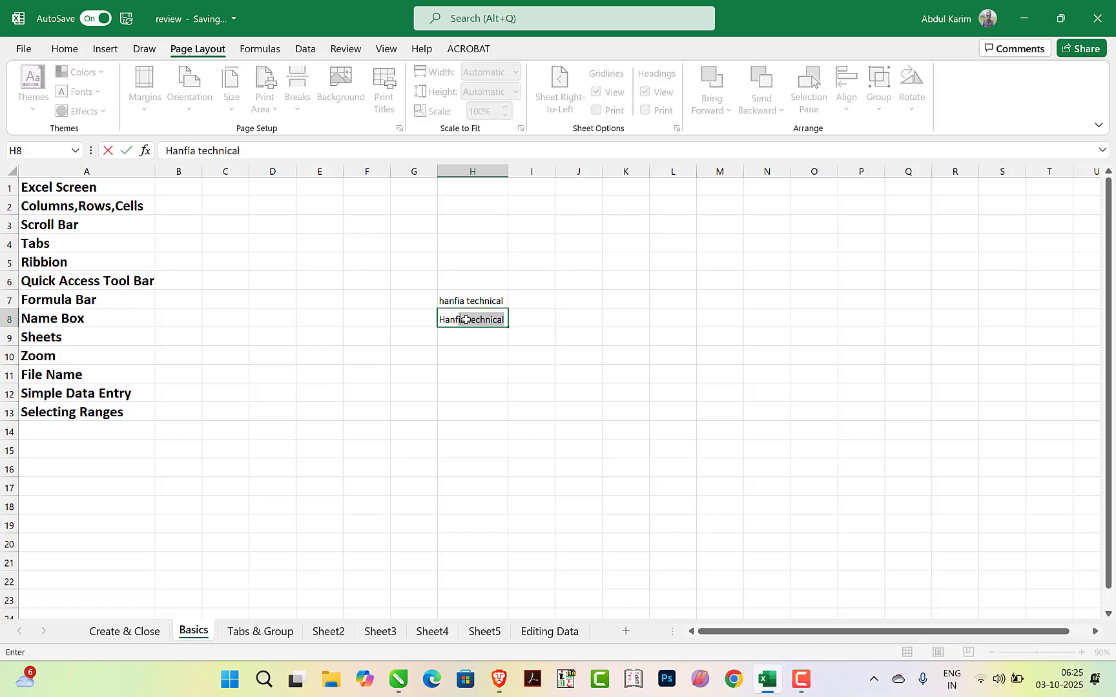
text(a techinc)
key(Tab)
click(478, 331)
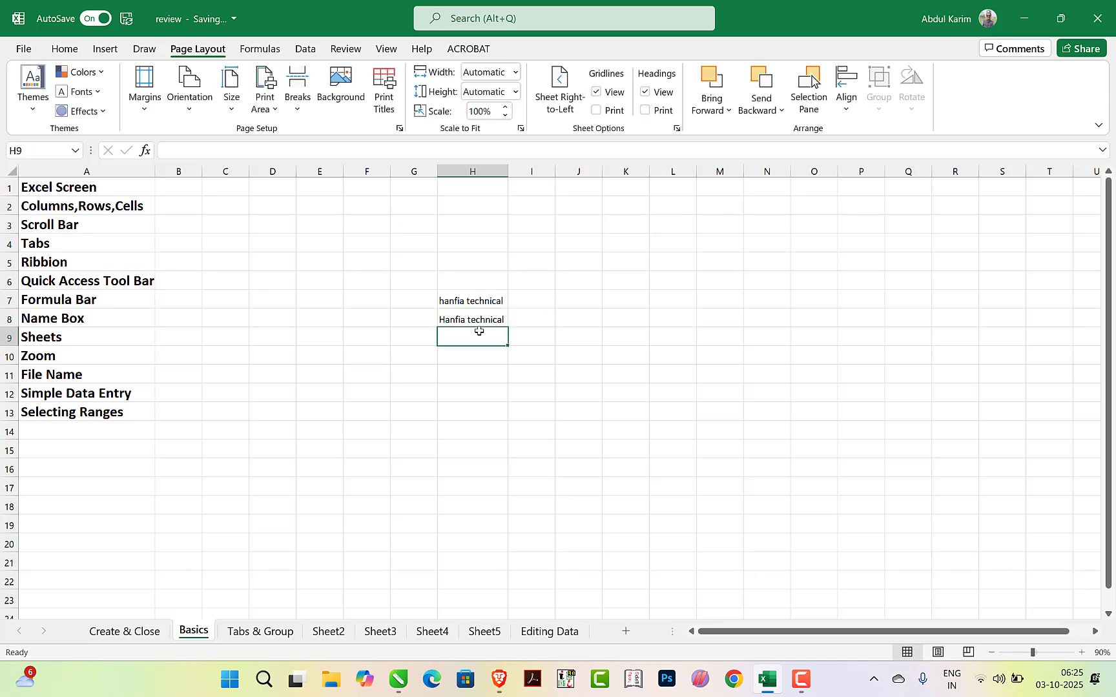
Enter the numbers 78, 58, 354 and 544 down cells I7 to I10
click(529, 300)
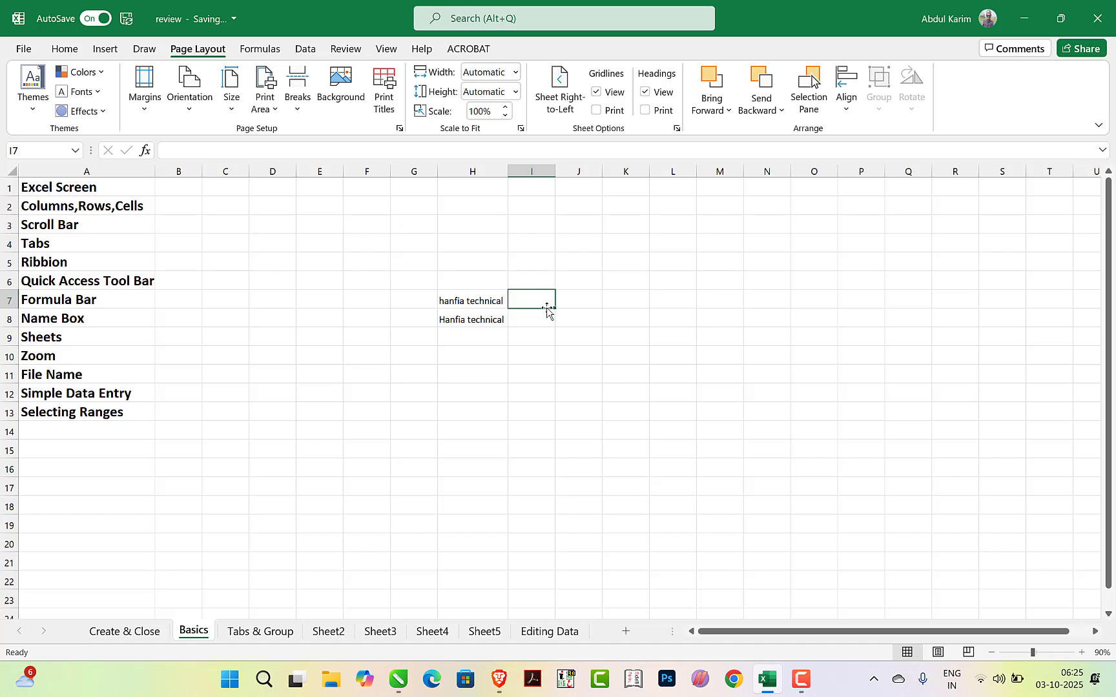
text(78)
key(Return)
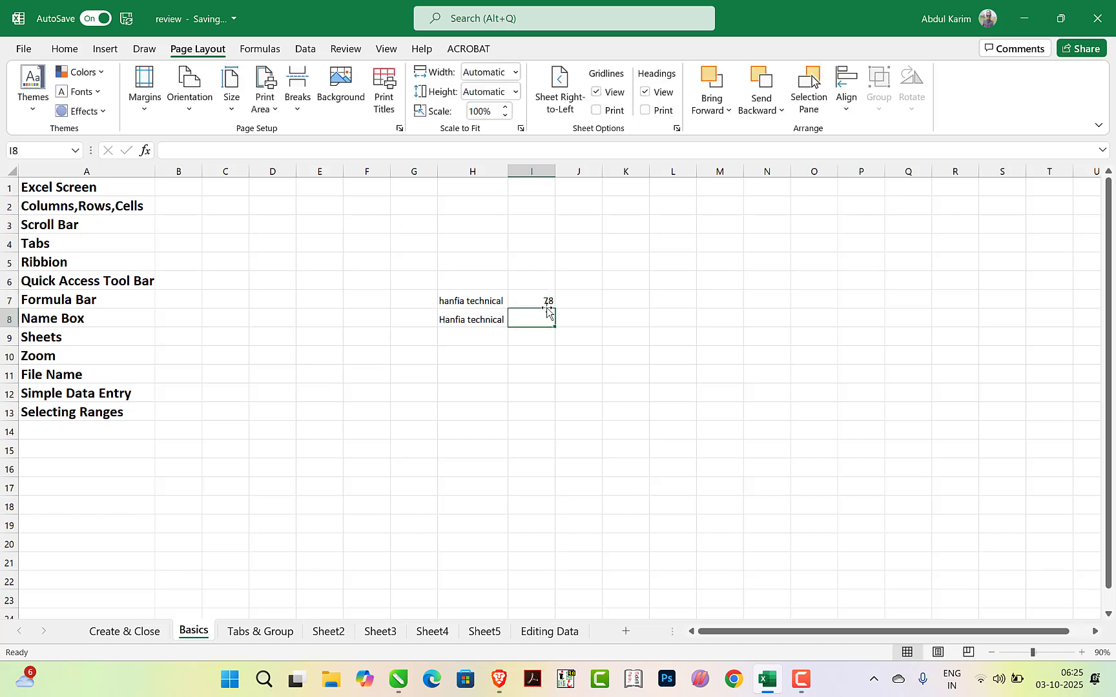
text(58)
key(Return)
text(35)
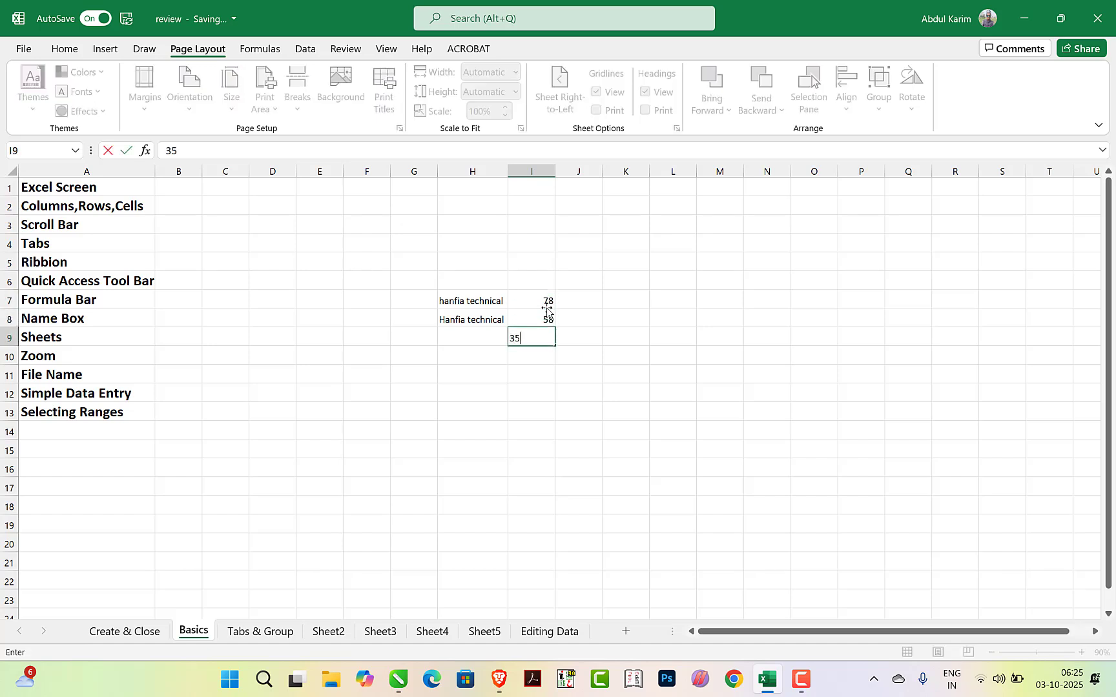
text(4)
key(Return)
text(544)
key(Return)
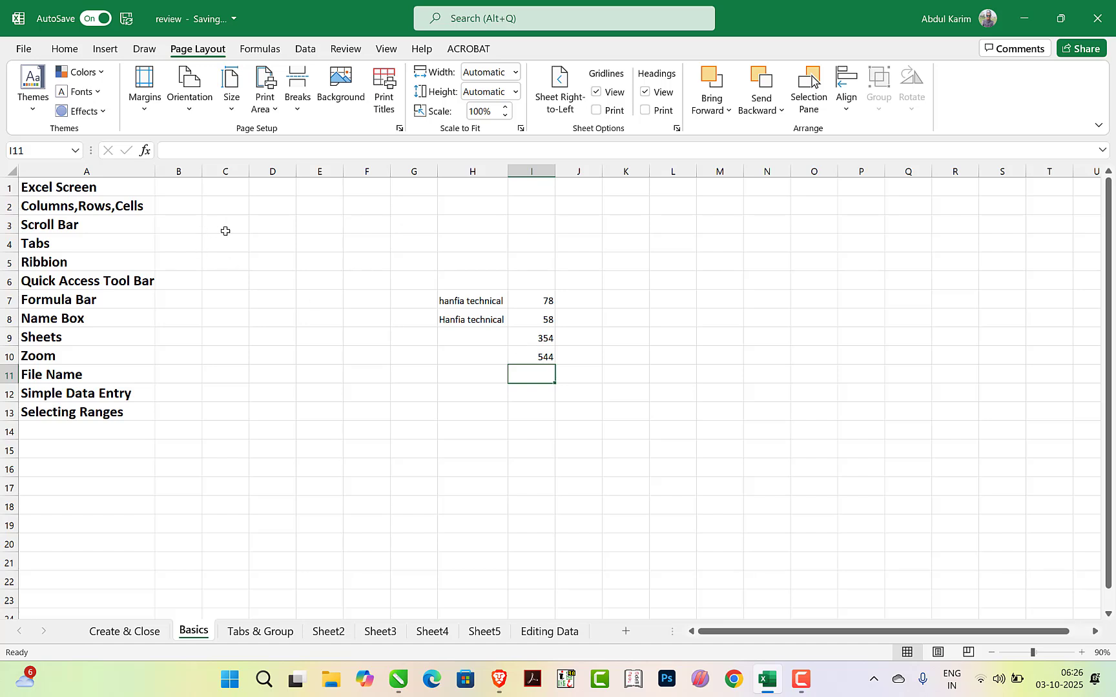
double_click(313, 243)
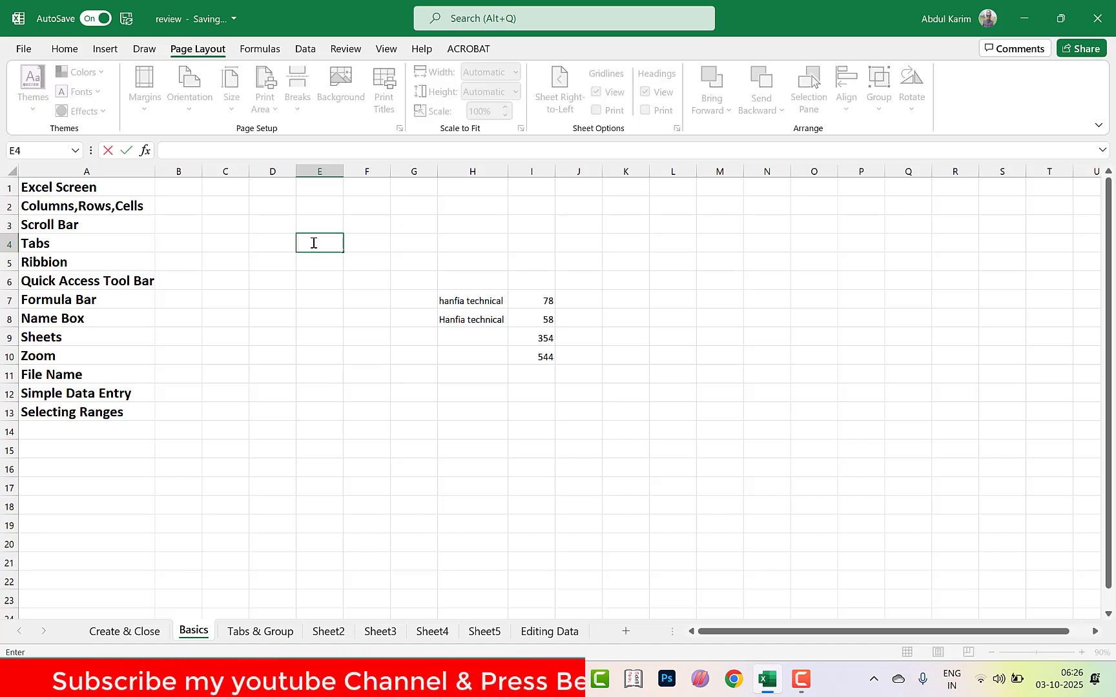
click(311, 313)
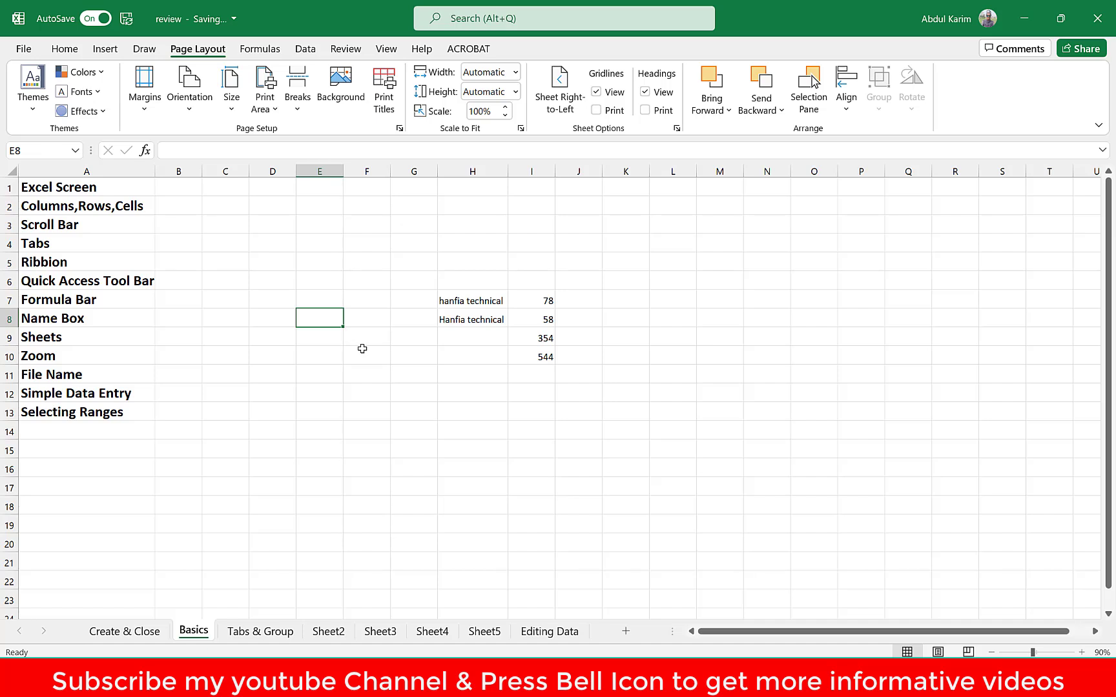
text(adfhsdfja)
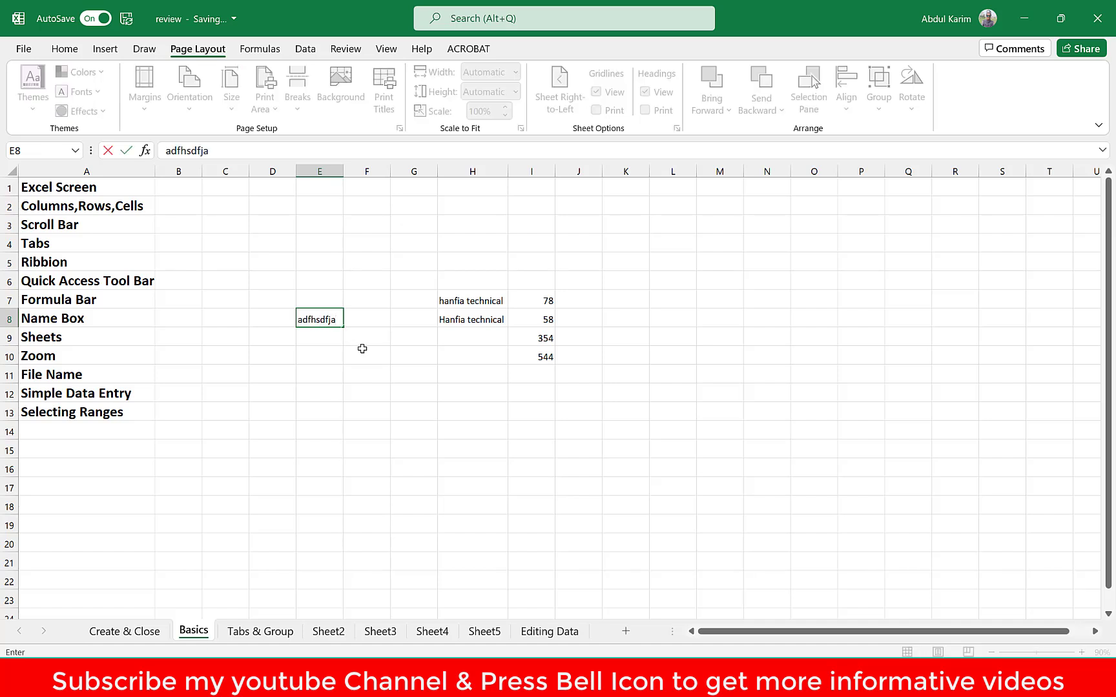
key(Escape)
click(400, 380)
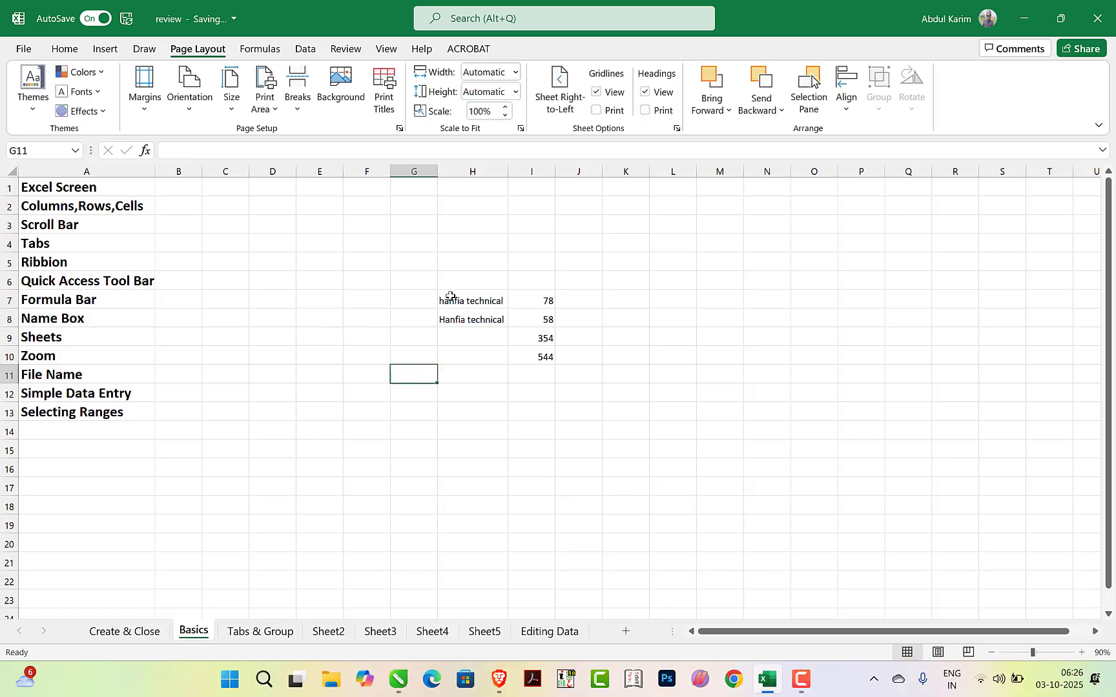
Enter the sample text sdghasdf in cell E7, sdghas in F7 and fdhasdf in E8
click(302, 298)
text(asghasdf)
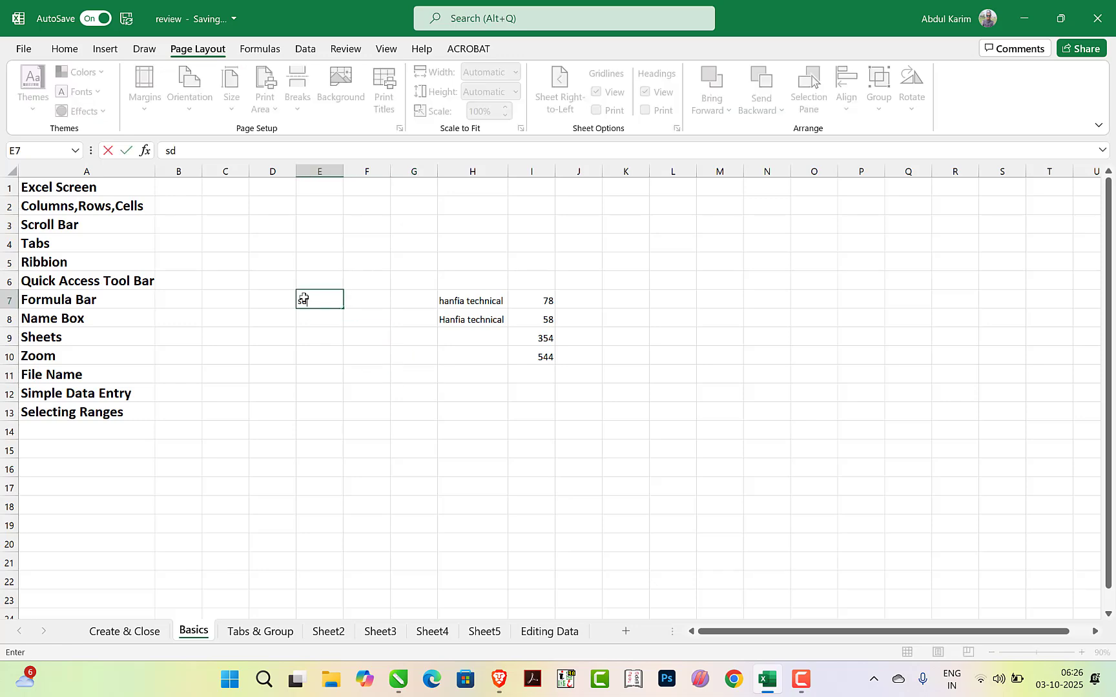
key(Tab)
text(sdghas)
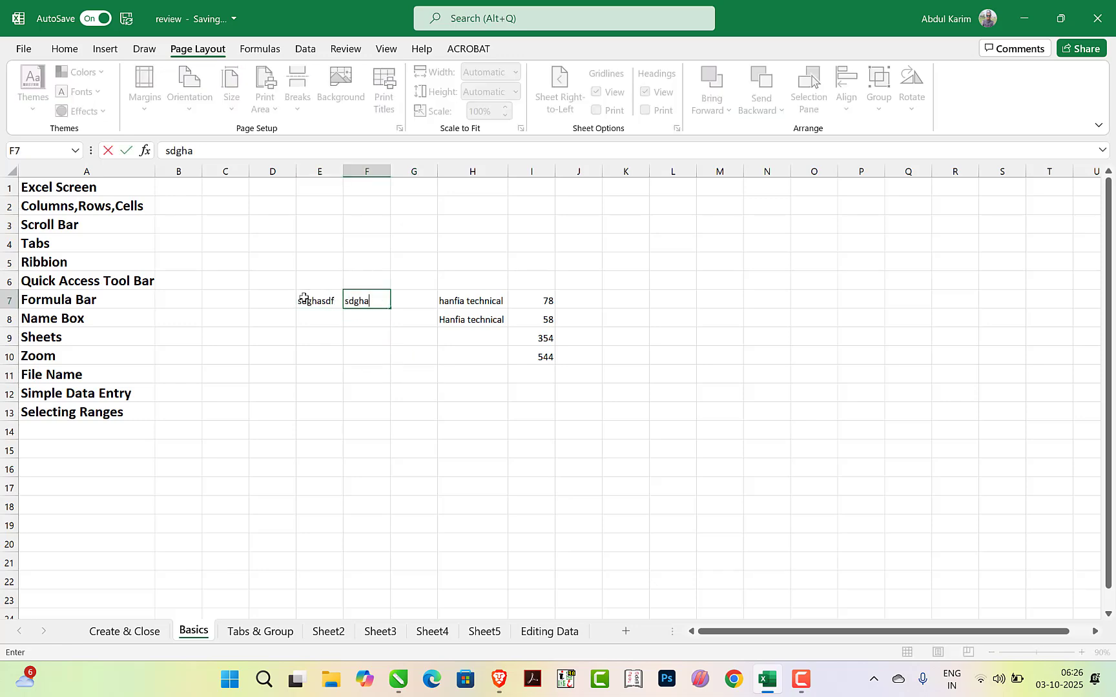
key(Return)
text(fdh)
Enter hdghasd in cell F9 and hsdgj; in cell F10
text(hdghasd)
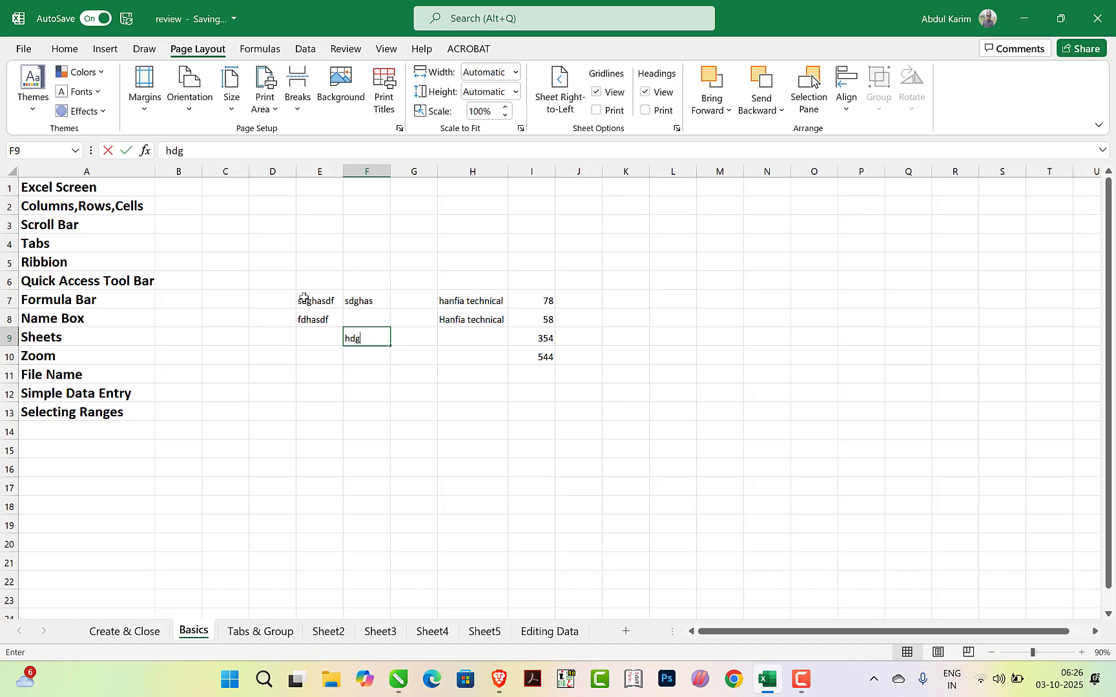
key(Return)
text(hsdgj)
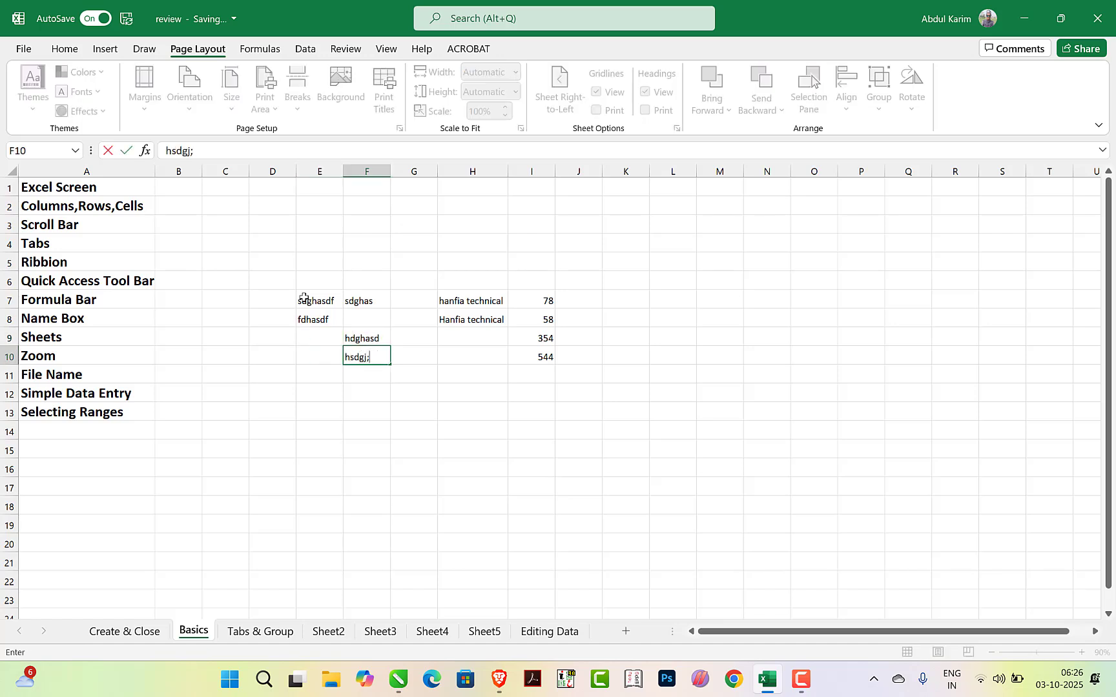
text(;)
key(Return)
key(Left)
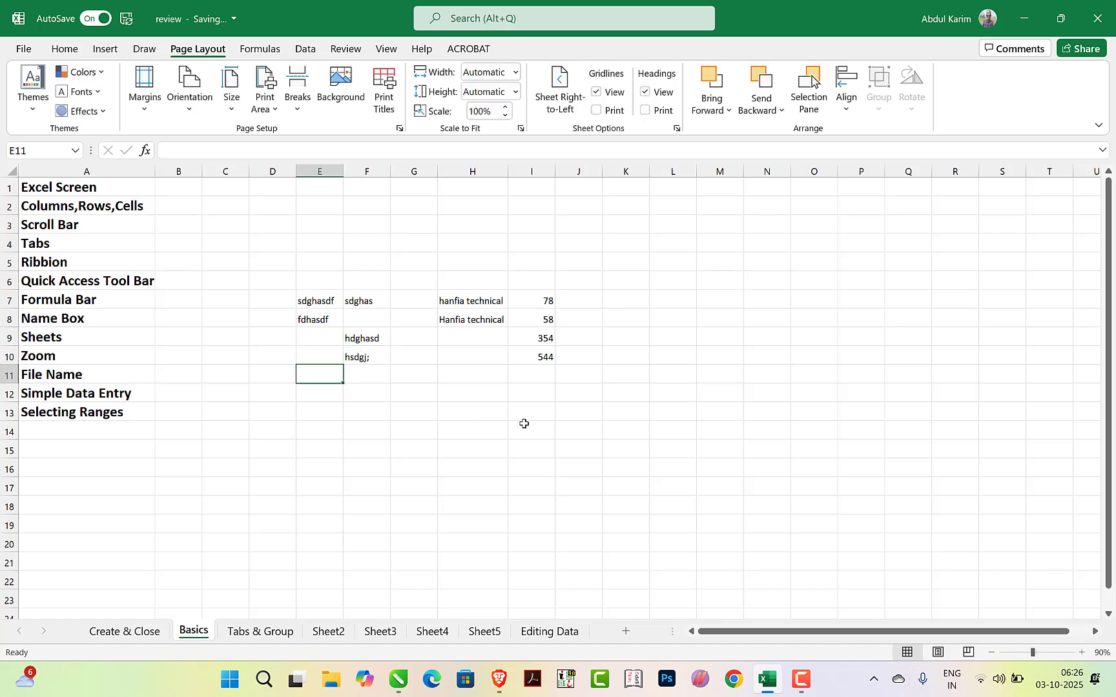
Trace the opposite corners of the data block by selecting cells E7 and I10 in turn, and return to E7
click(489, 416)
click(310, 301)
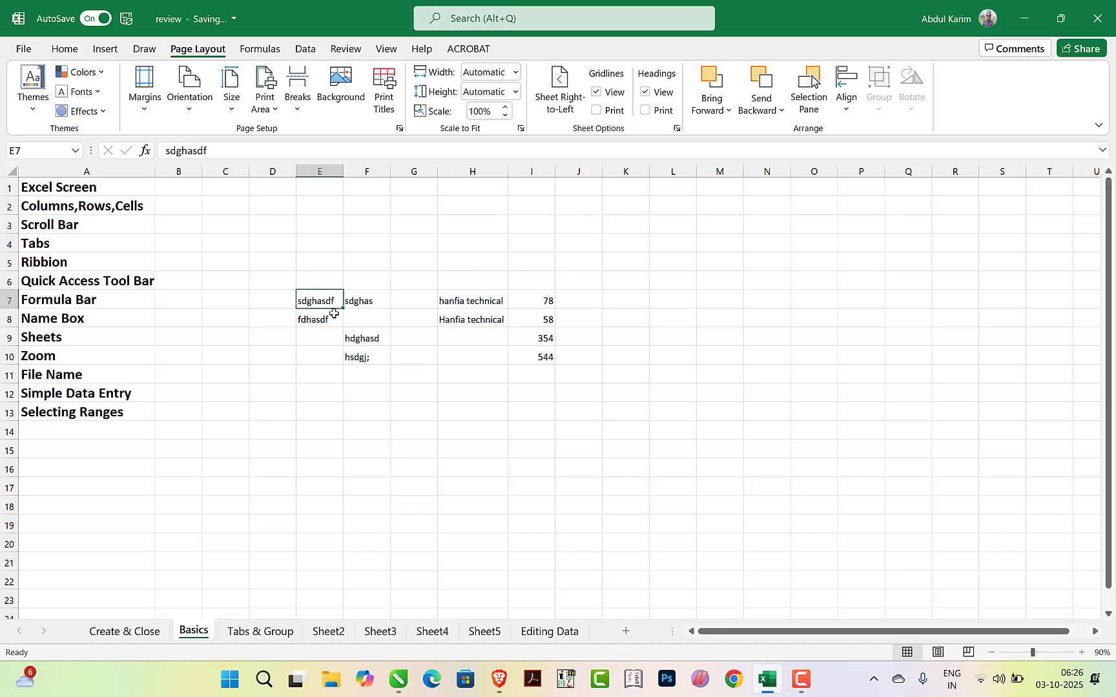
click(533, 359)
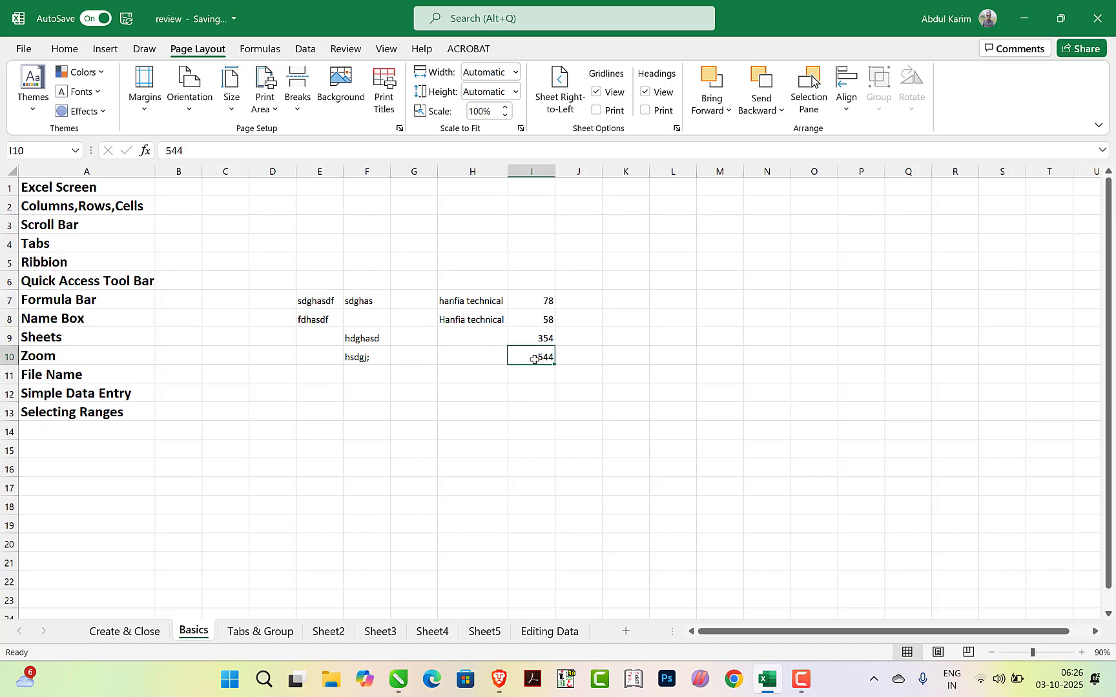
click(305, 306)
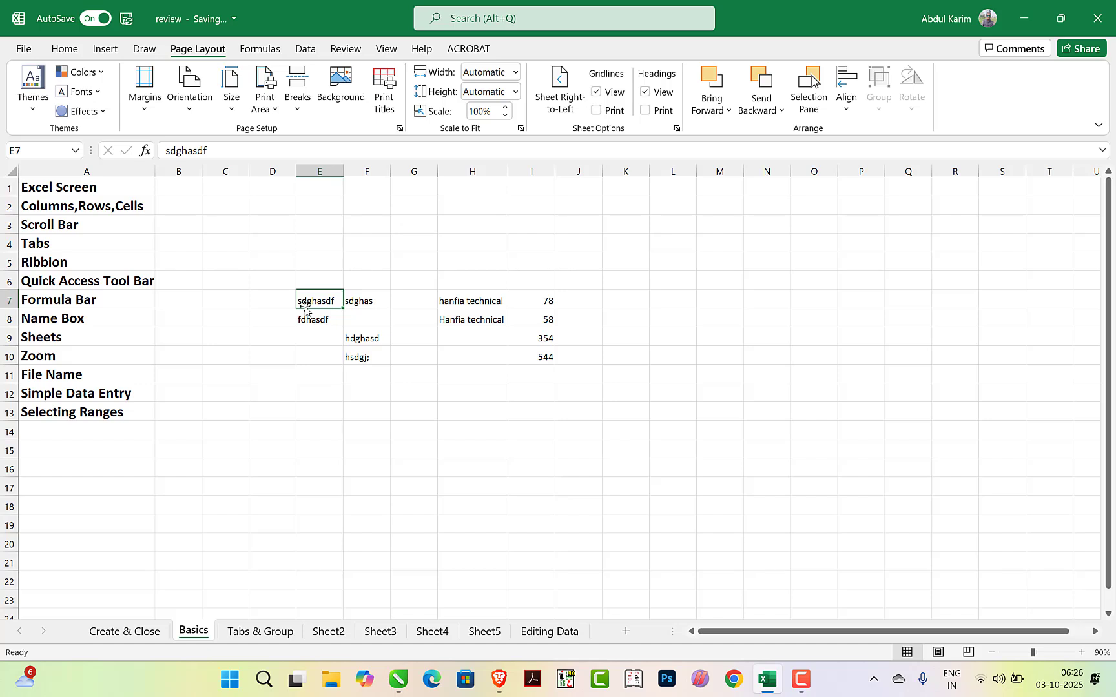
Replace the text in cell E7 with tutorials
text(tutorials)
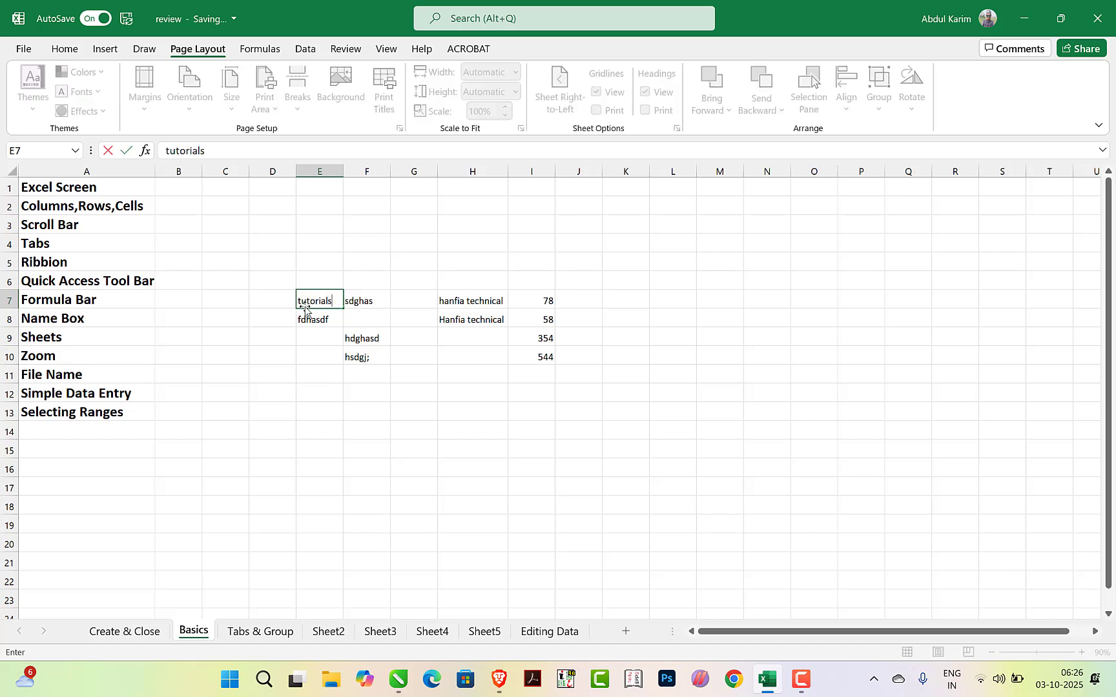
key(Tab)
click(306, 300)
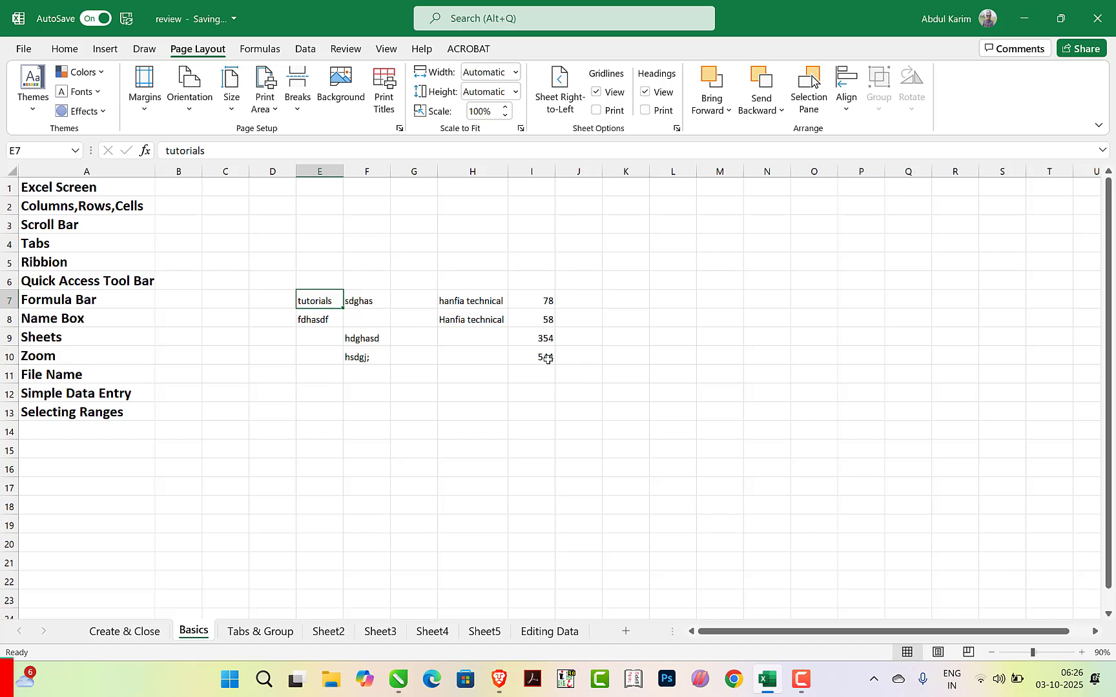
Trace the data block's edges by selecting I7:I10 and E10:I11, and select the whole block E7:I10 in one sweep
drag(536, 299, 536, 360)
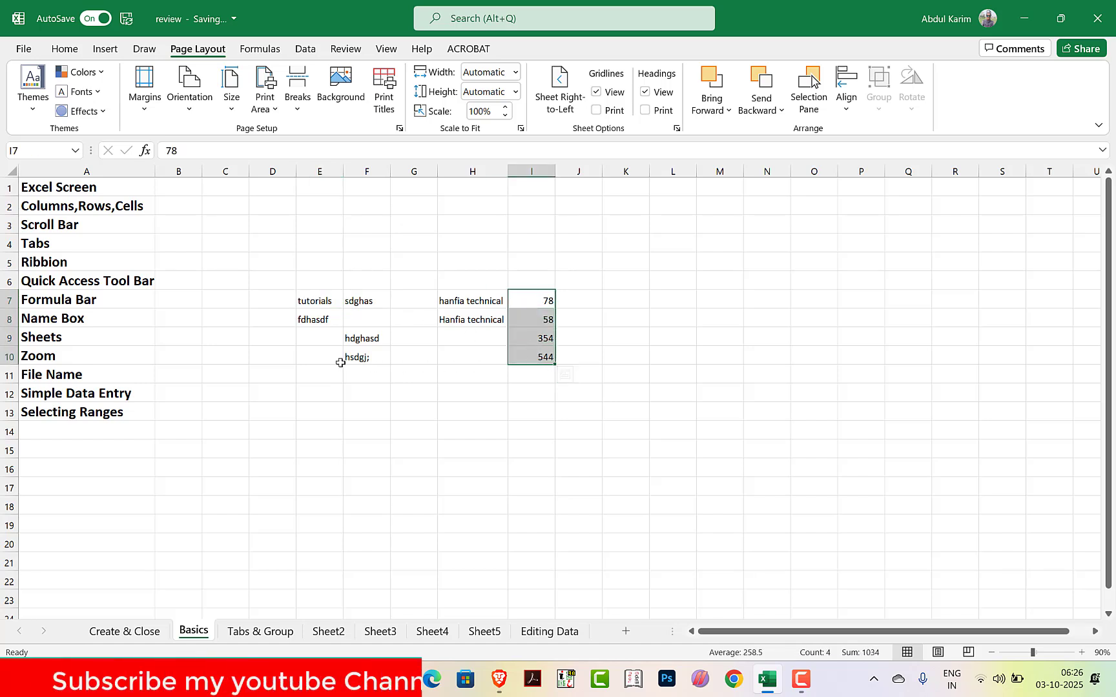
drag(311, 357, 551, 364)
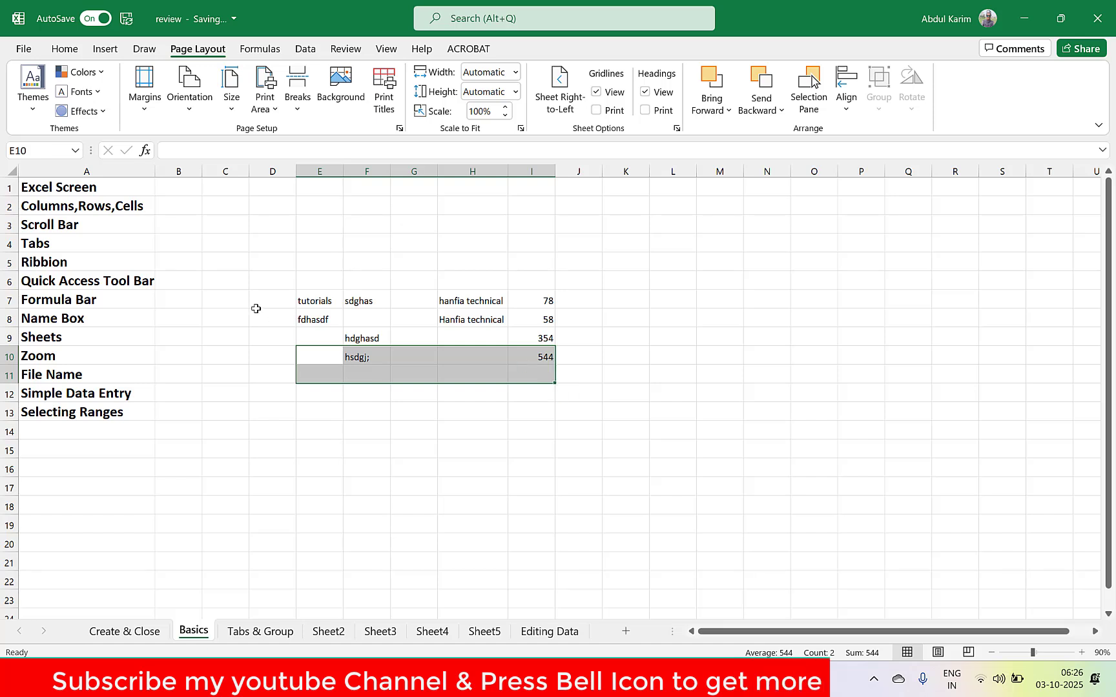
click(302, 300)
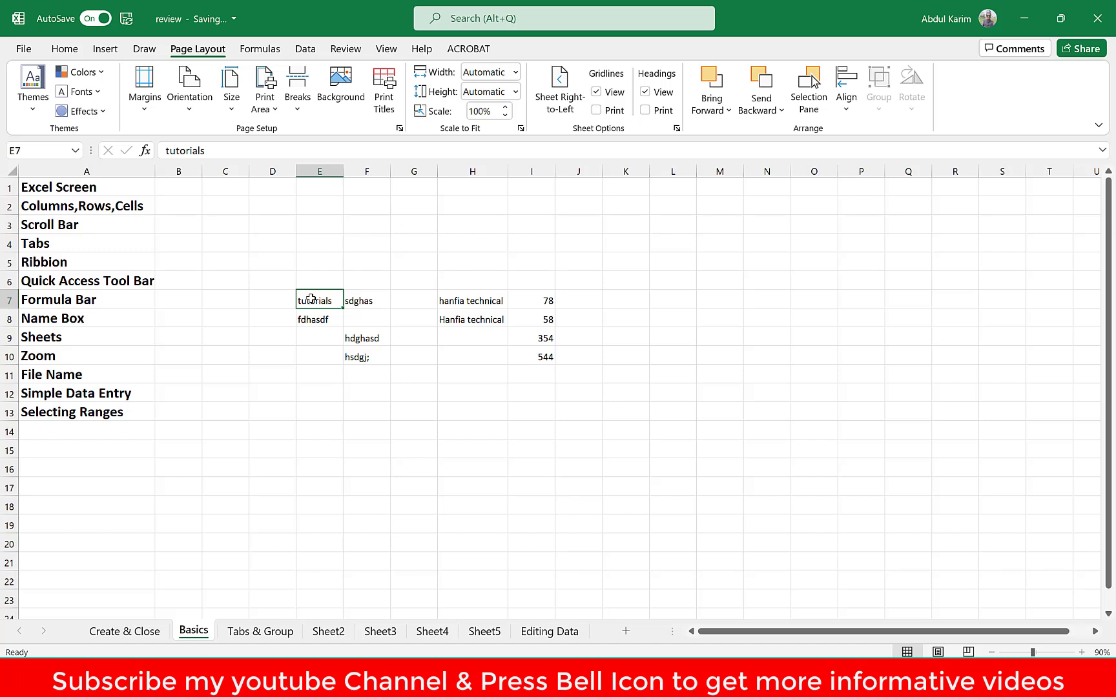
drag(310, 299, 526, 354)
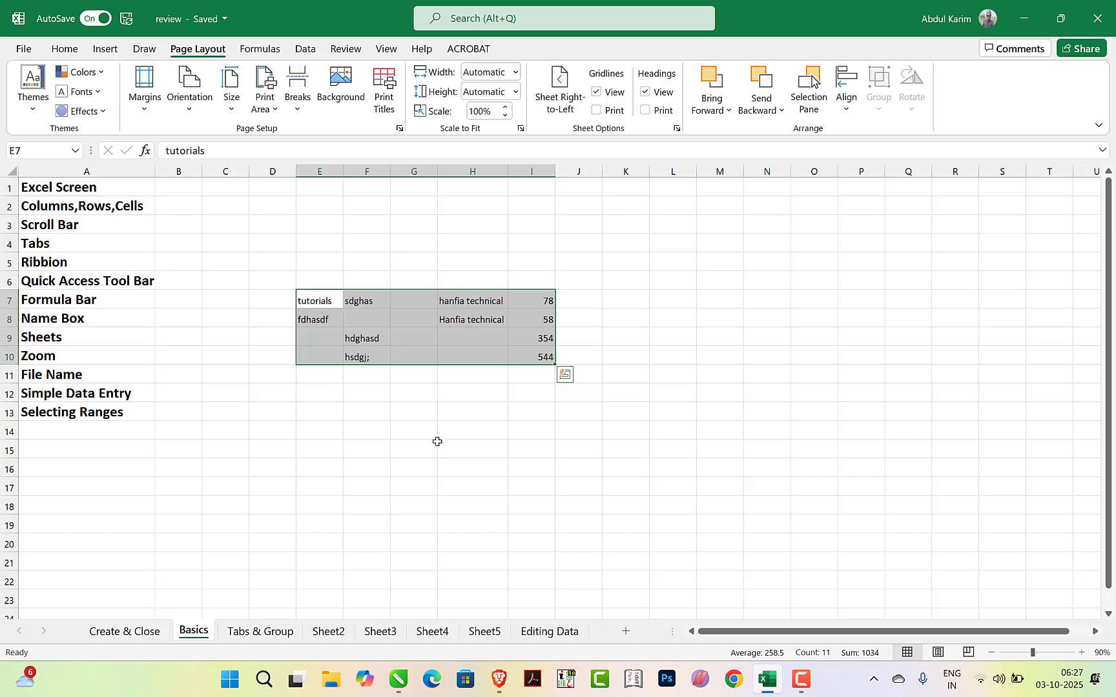
click(437, 441)
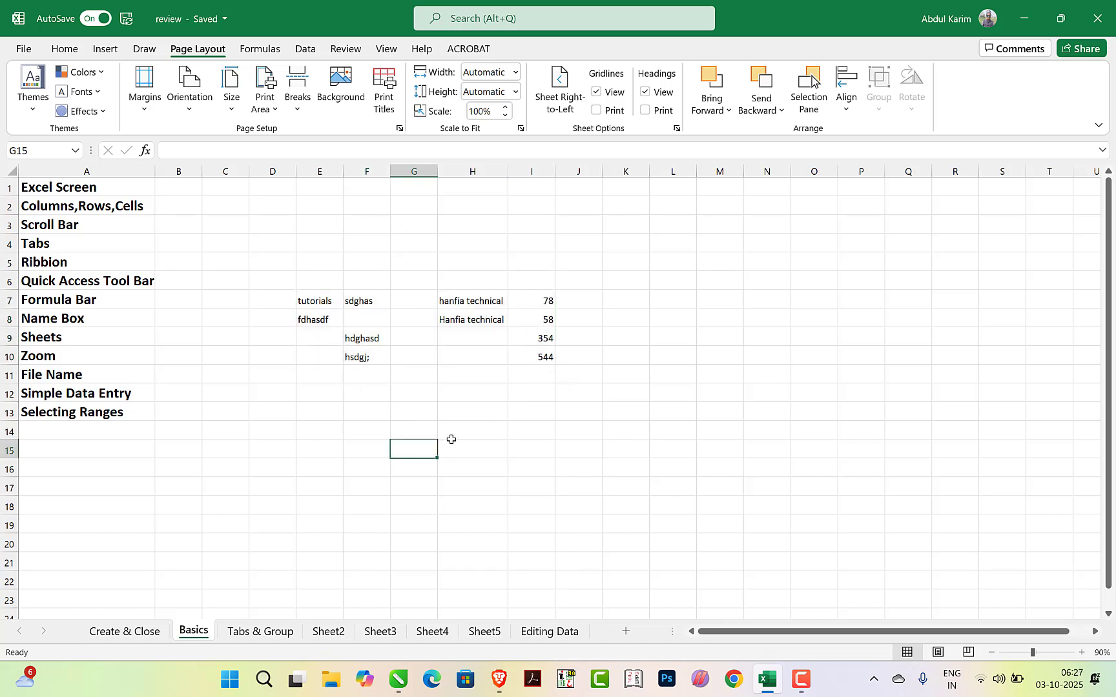
Select the data block E7:I10 by extending the selection from its first cell E7 to its last cell I10, and deselect it
click(311, 301)
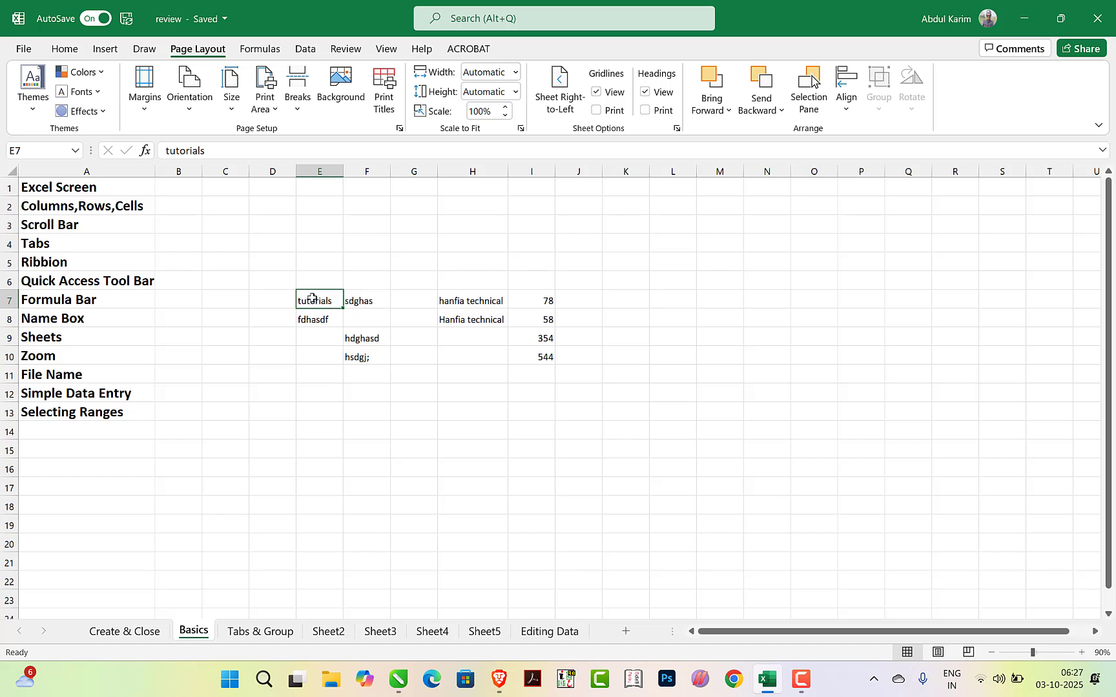
shift+click(540, 357)
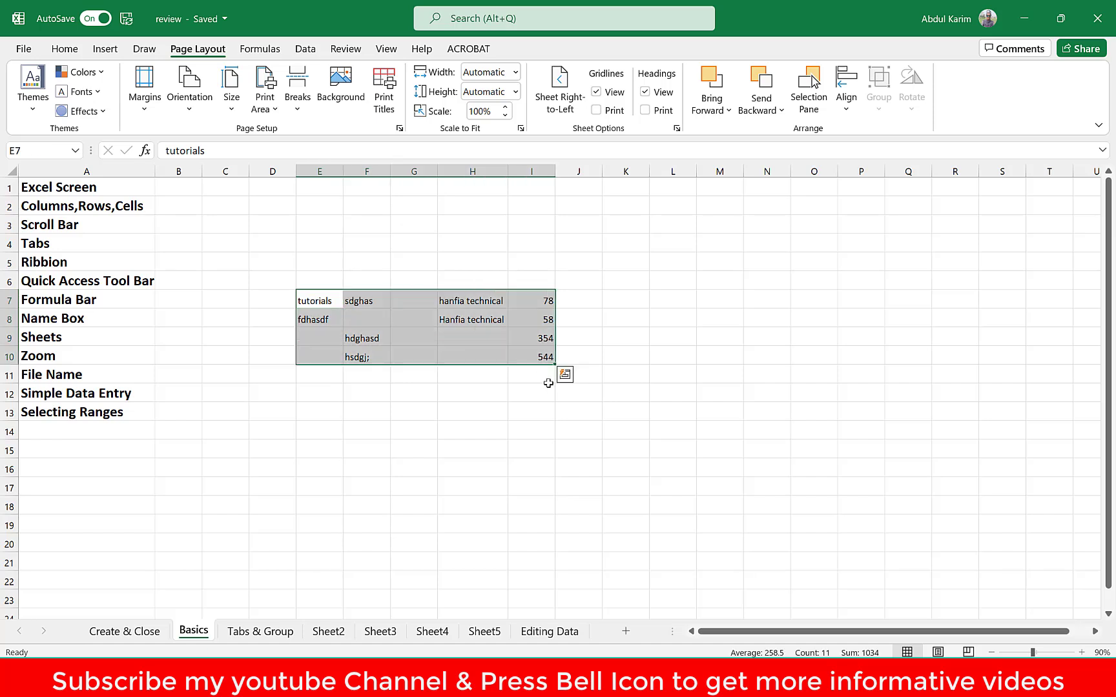
click(556, 405)
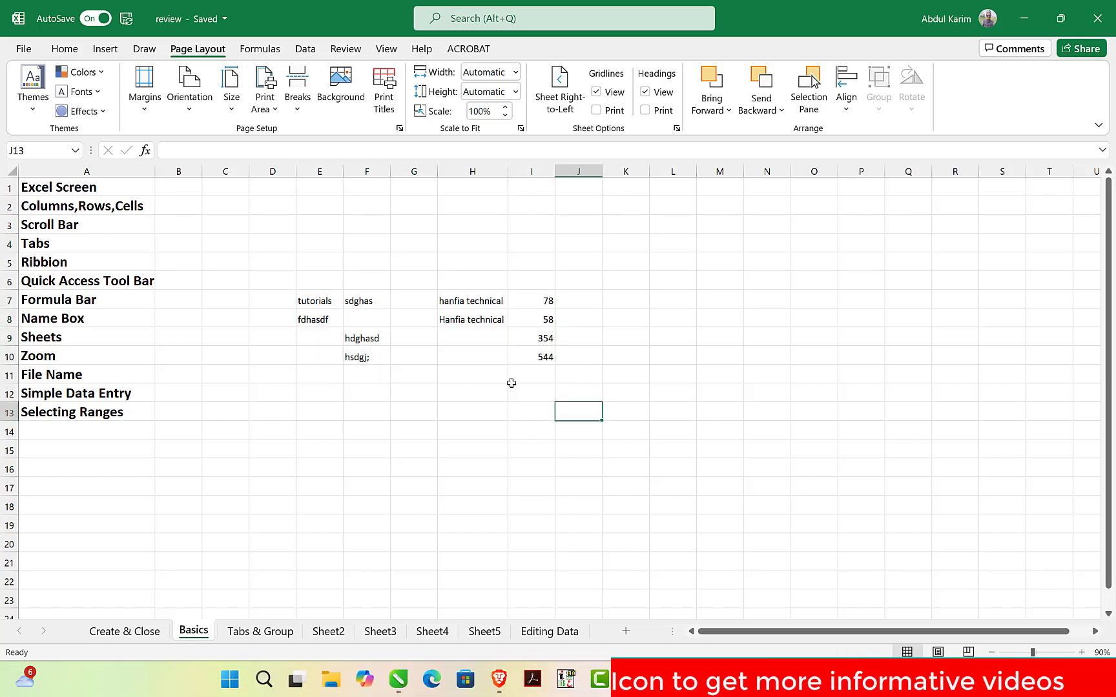
Select the empty range K7:S15 by extending from K7 to S15, and sweep over another empty range starting at K7
click(617, 297)
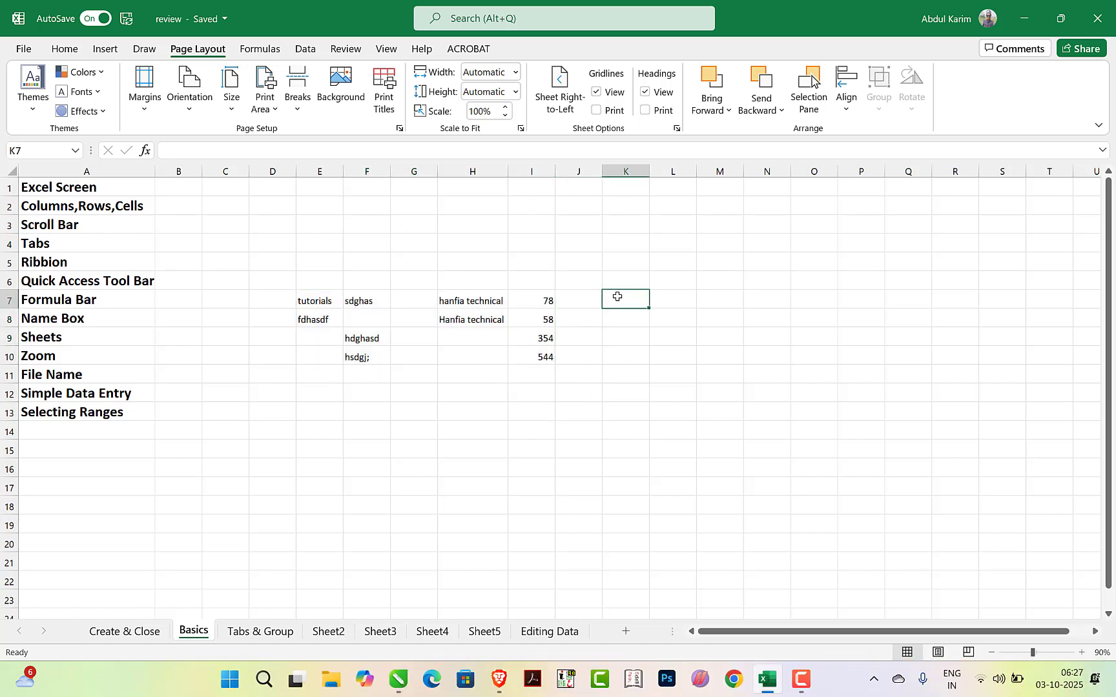
shift+click(994, 454)
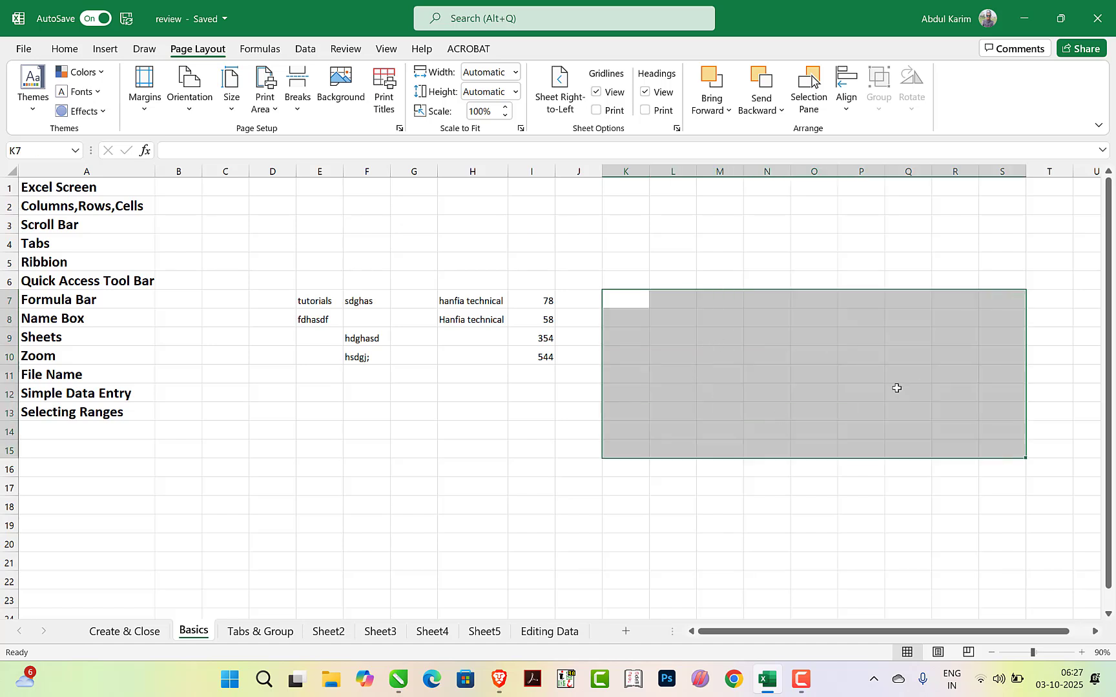
click(872, 485)
drag(619, 302, 1016, 500)
click(746, 348)
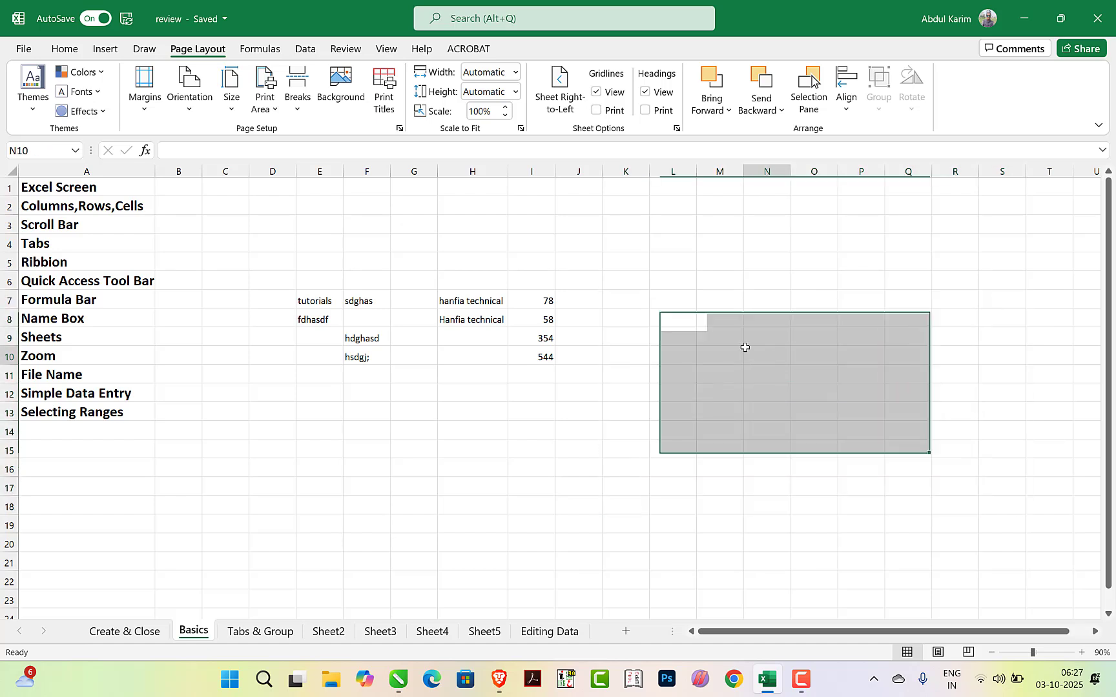
Select the empty range K8:T18 by extending from K8 to T18, and deselect it by selecting cell K11
click(616, 323)
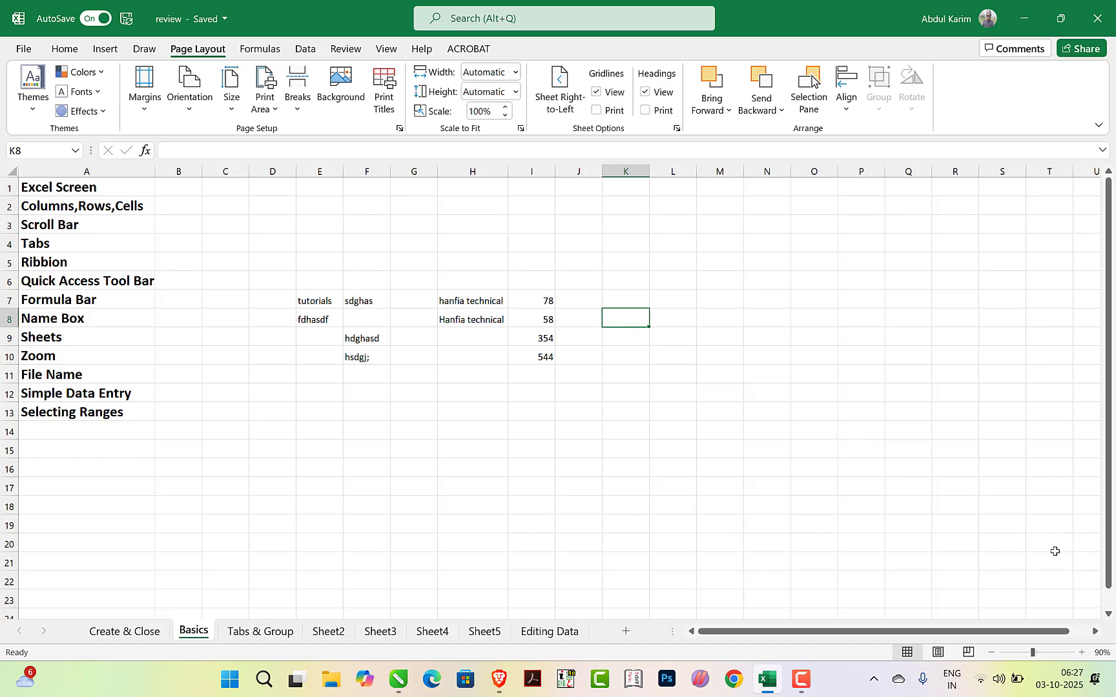
shift+click(1050, 508)
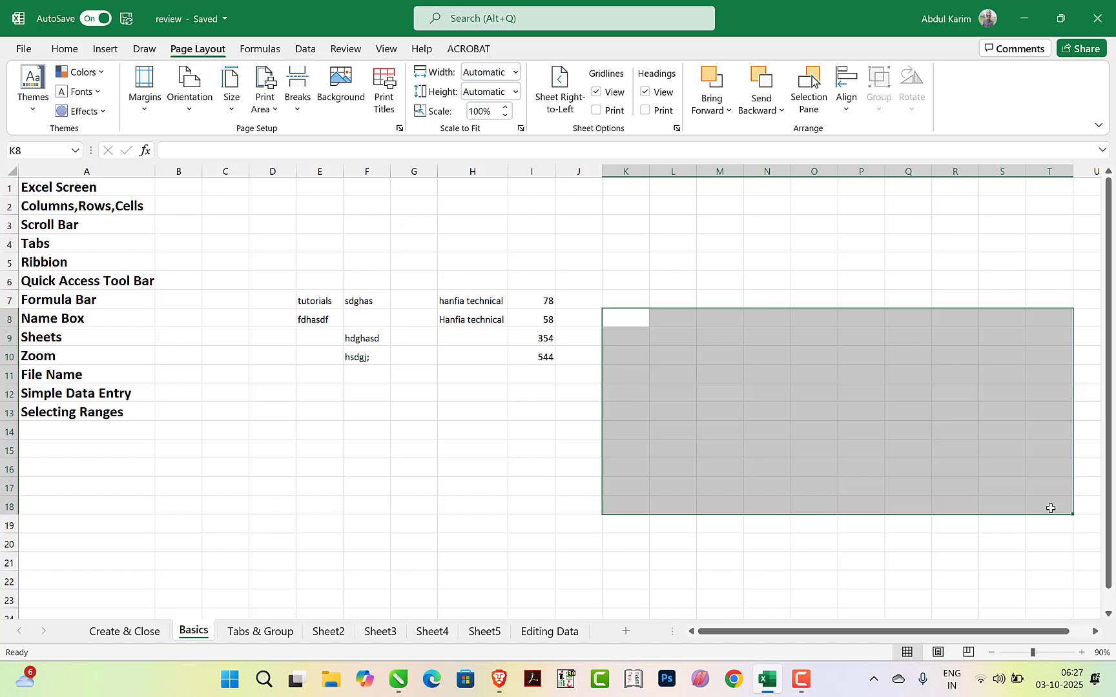
click(636, 380)
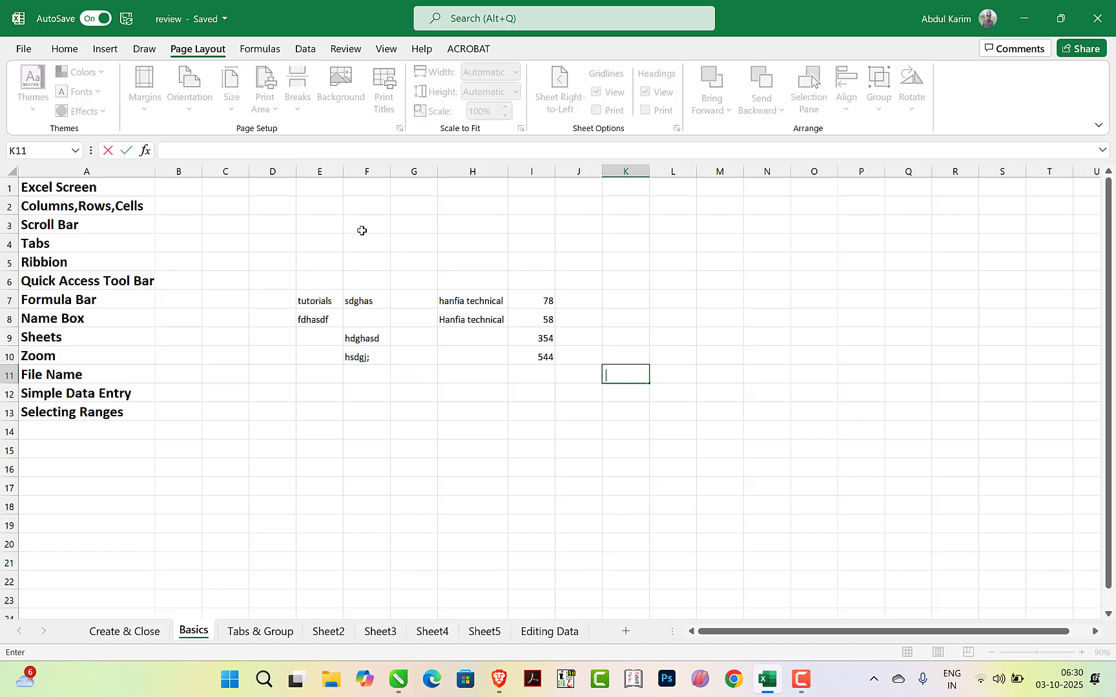
Select the entire columns A, B, C and D one after another
click(362, 231)
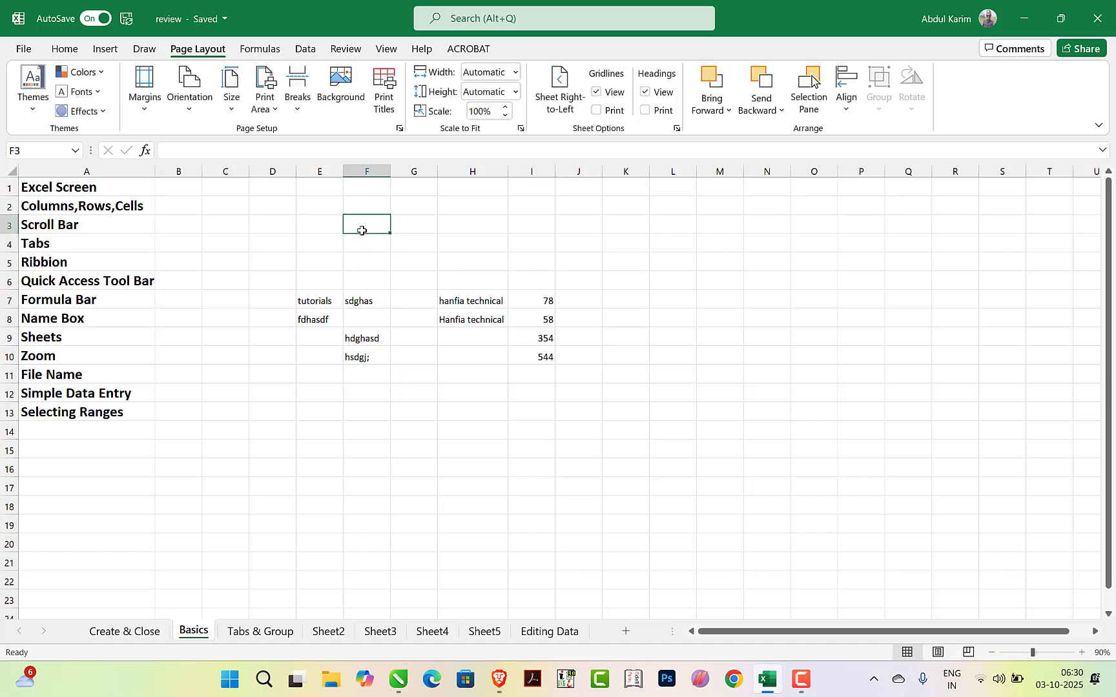
click(97, 171)
click(181, 171)
click(239, 172)
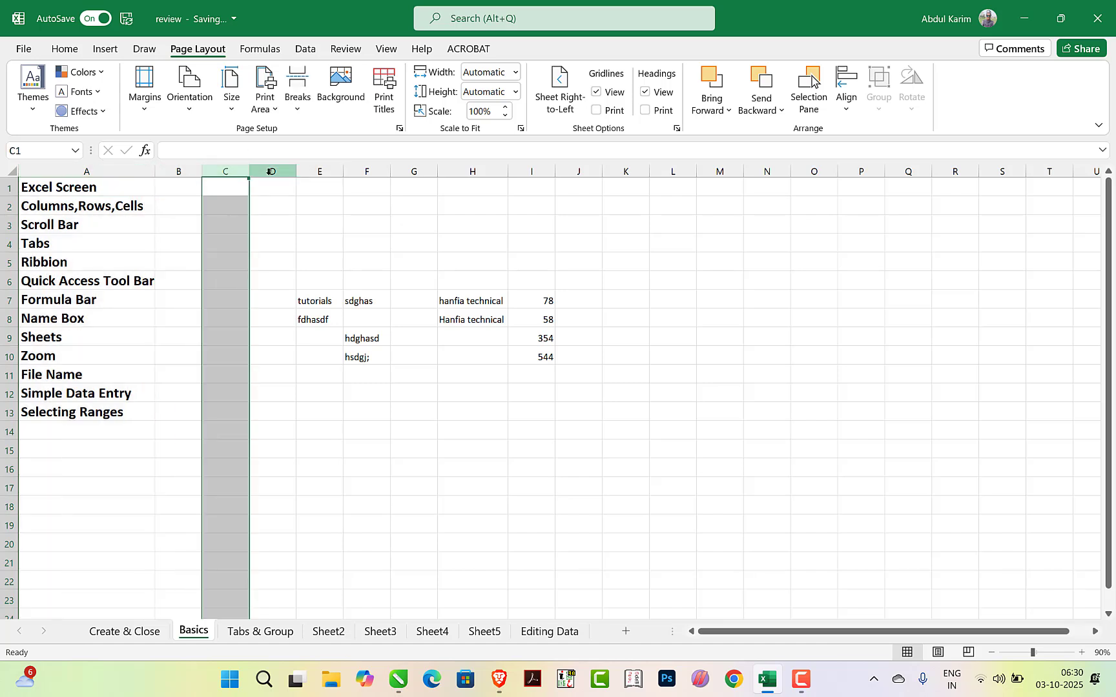
click(271, 172)
Select individual cells across row 4 in turn: D4, E4, G4, I4, K4, L4, M4 and O4
click(267, 245)
click(333, 241)
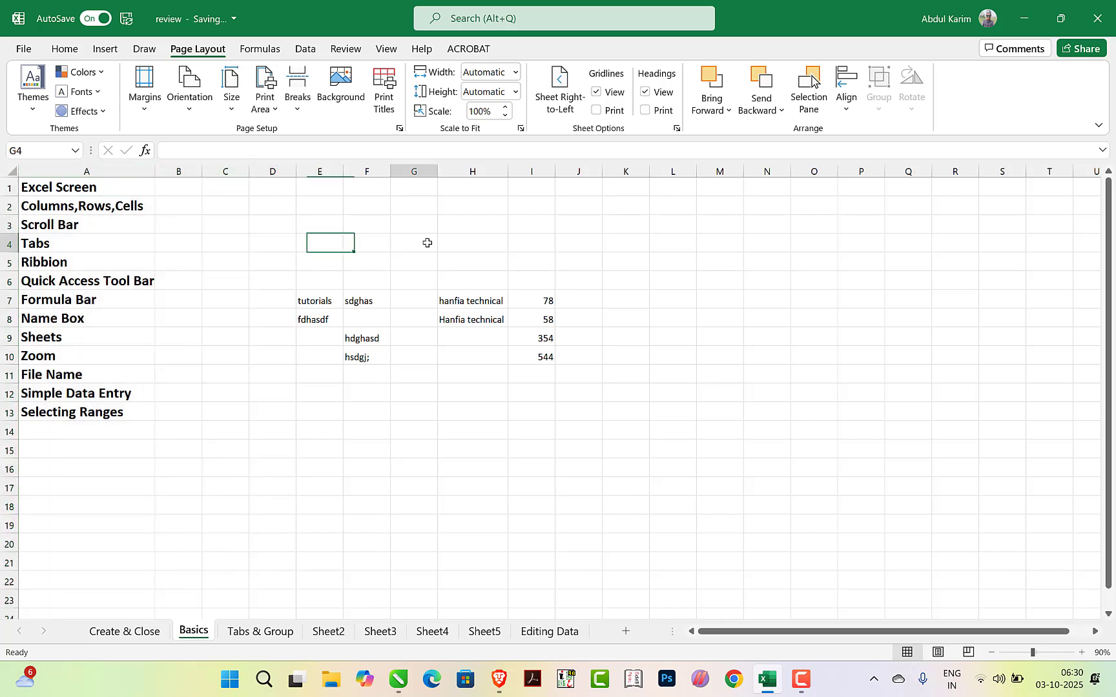
click(427, 242)
click(533, 244)
click(635, 247)
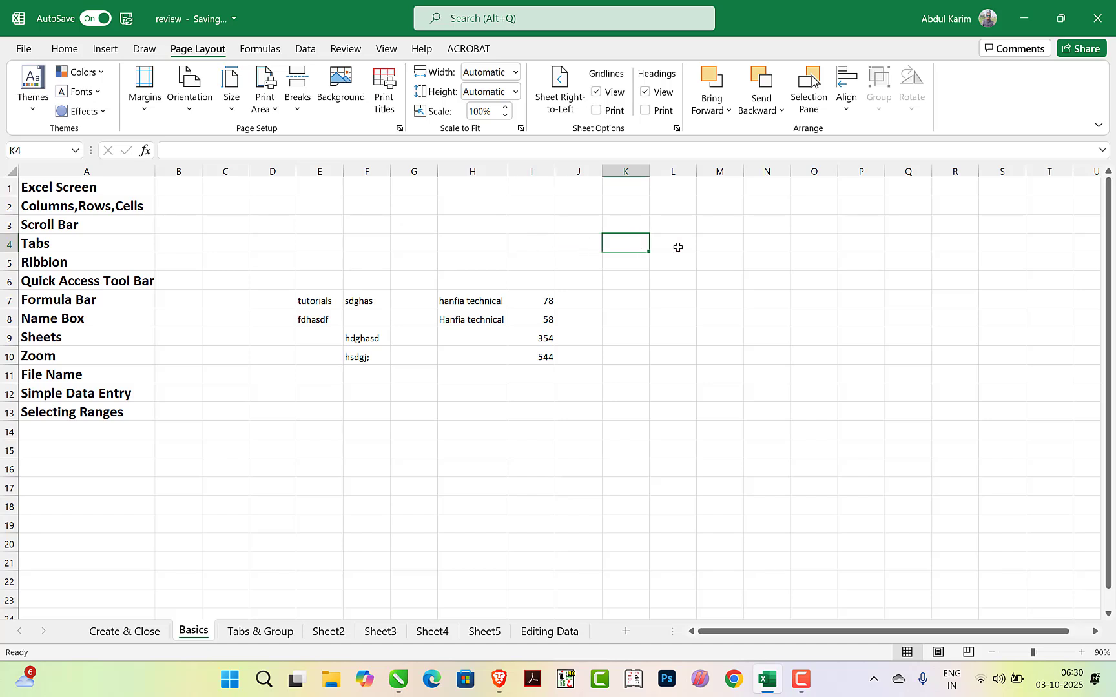
click(678, 247)
click(729, 243)
click(820, 244)
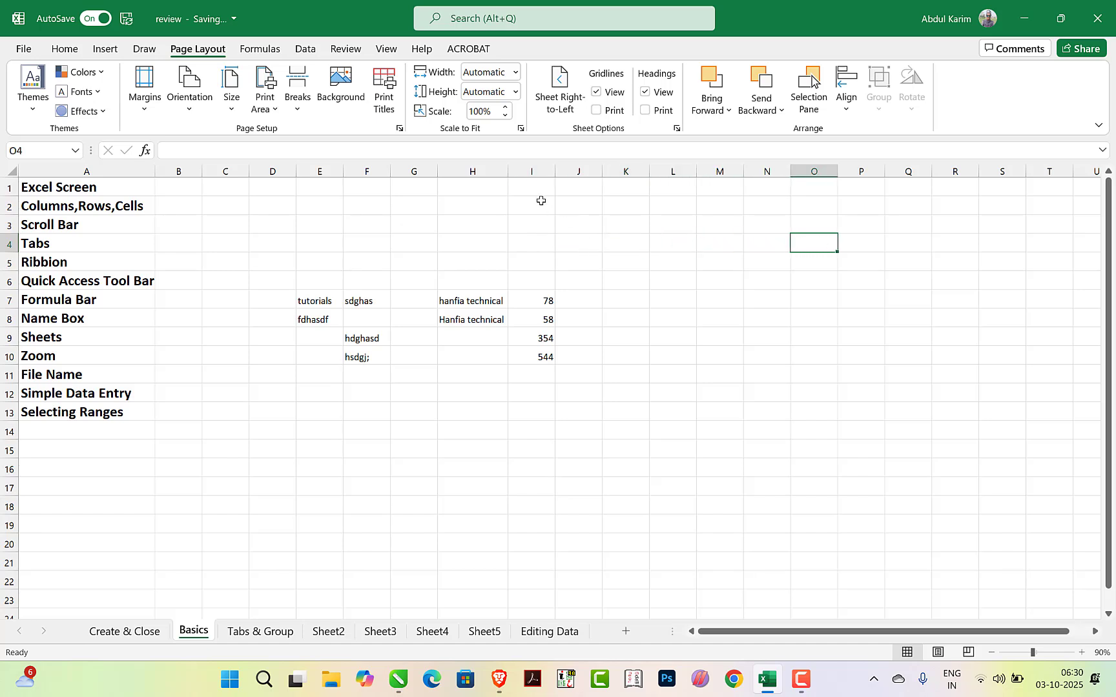
Select the entire column O, and select the single cells P5, P3, Q3 and R3 in turn
click(800, 172)
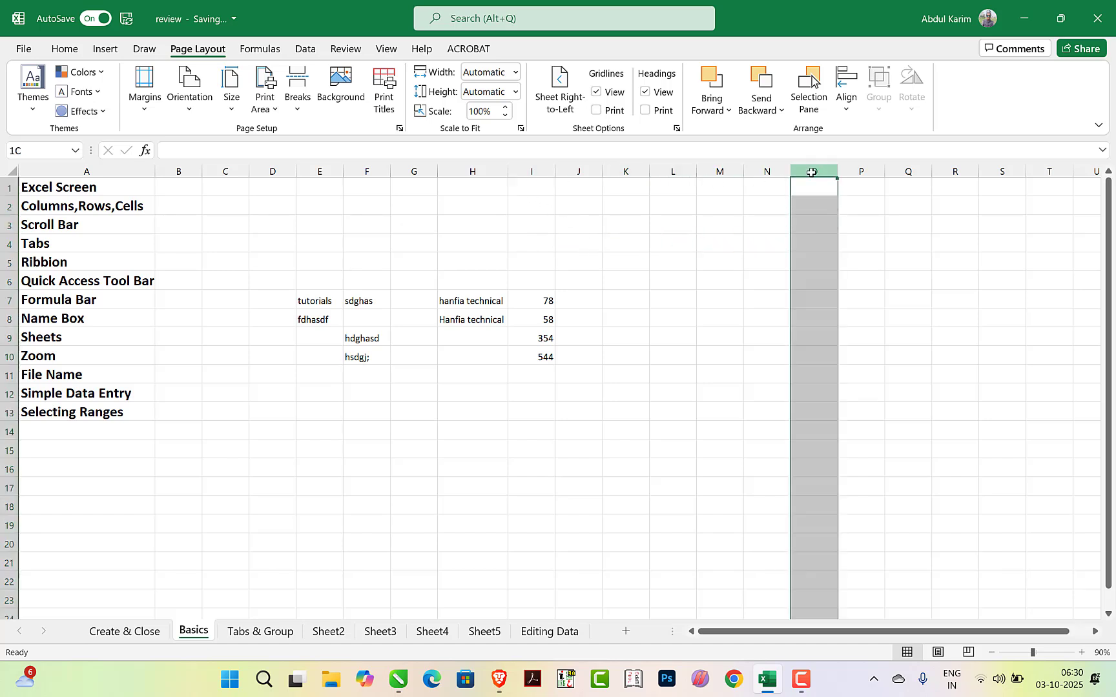
click(857, 258)
click(859, 227)
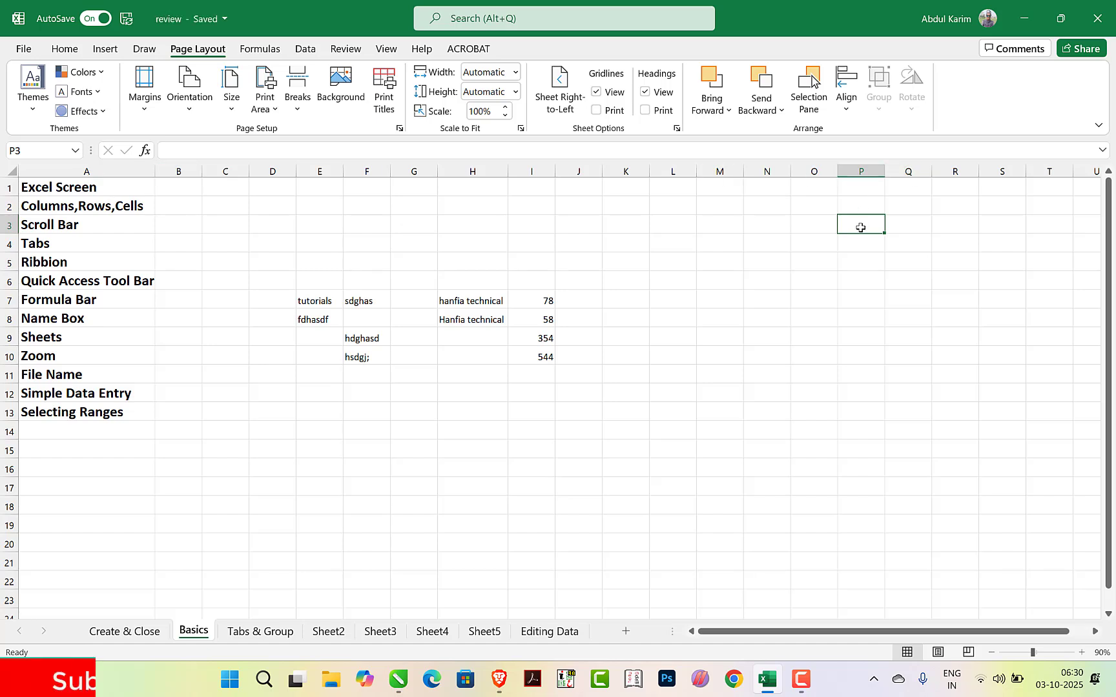
click(915, 226)
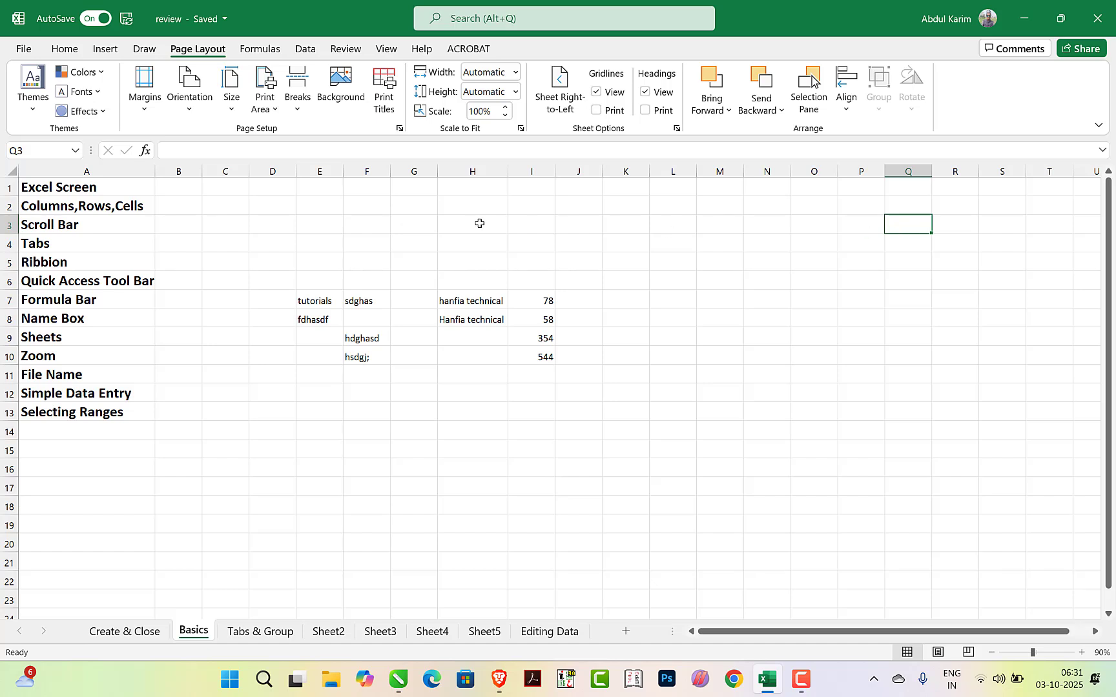
click(940, 227)
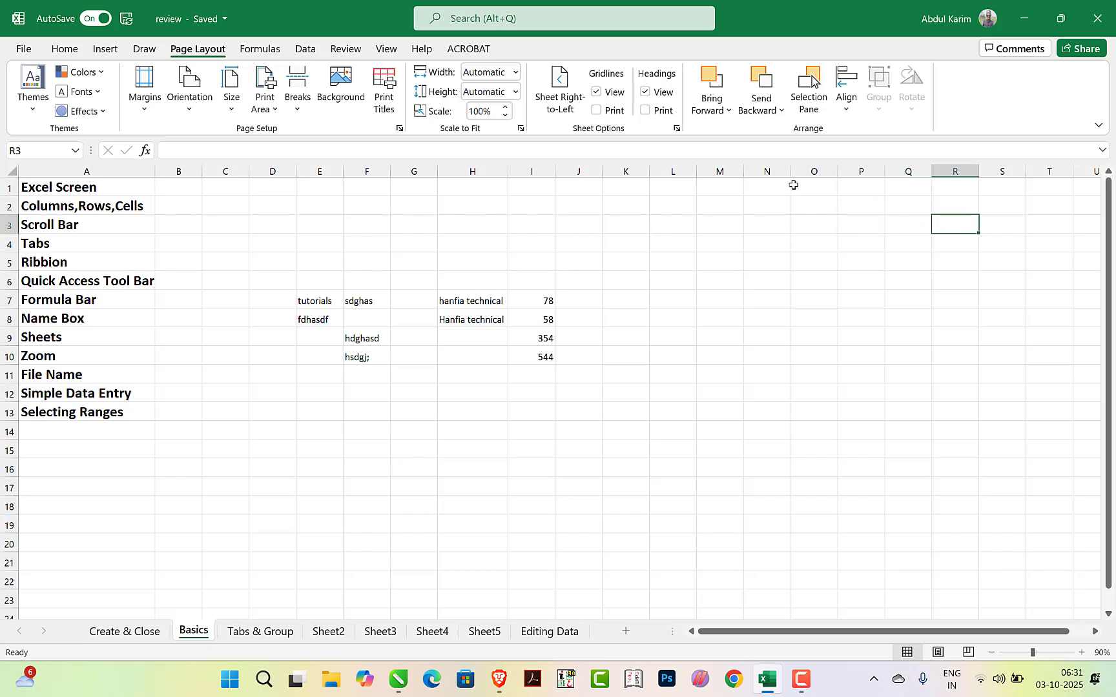
Select cell L3, and step down column L through cells L1, L2 and L3
click(658, 231)
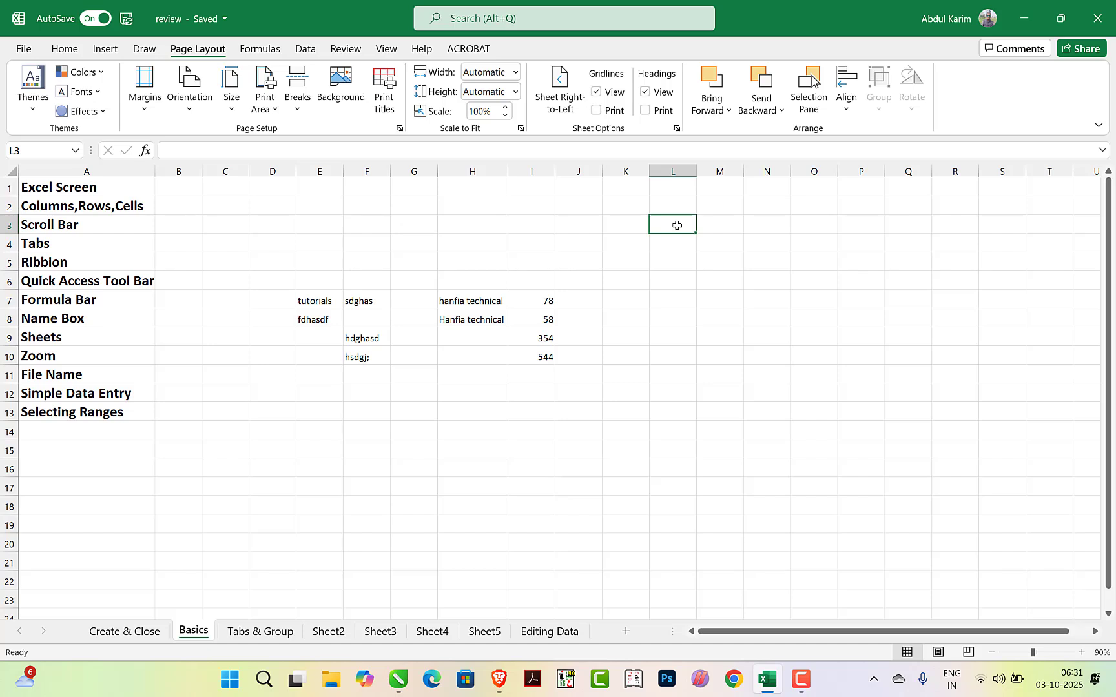
click(673, 189)
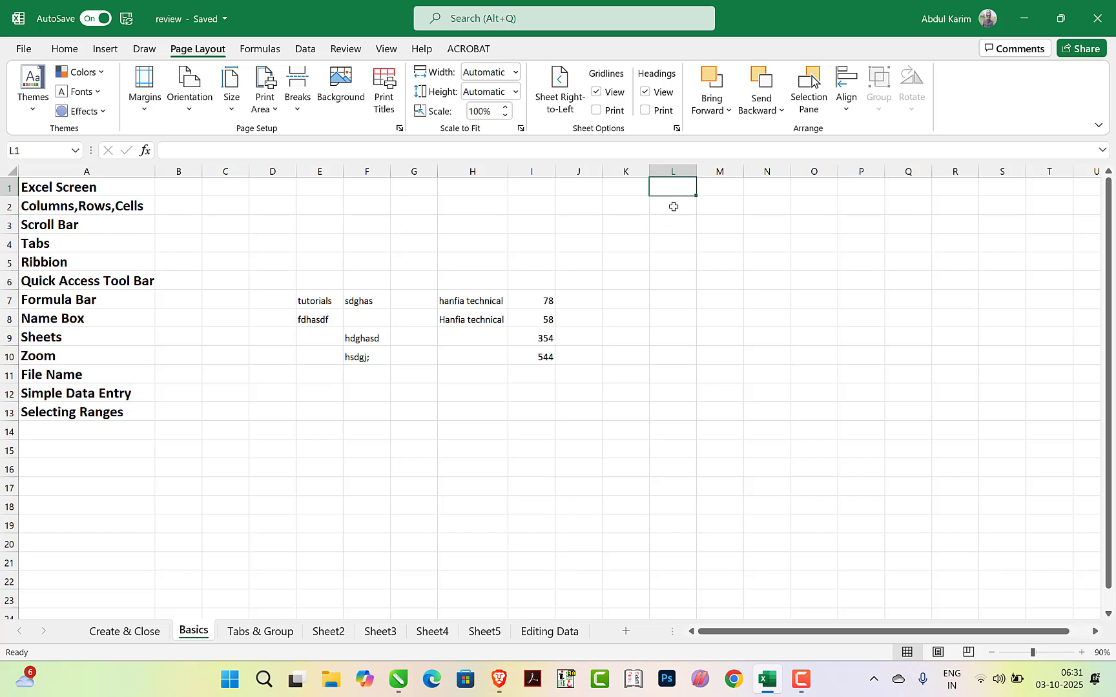
click(673, 205)
click(674, 225)
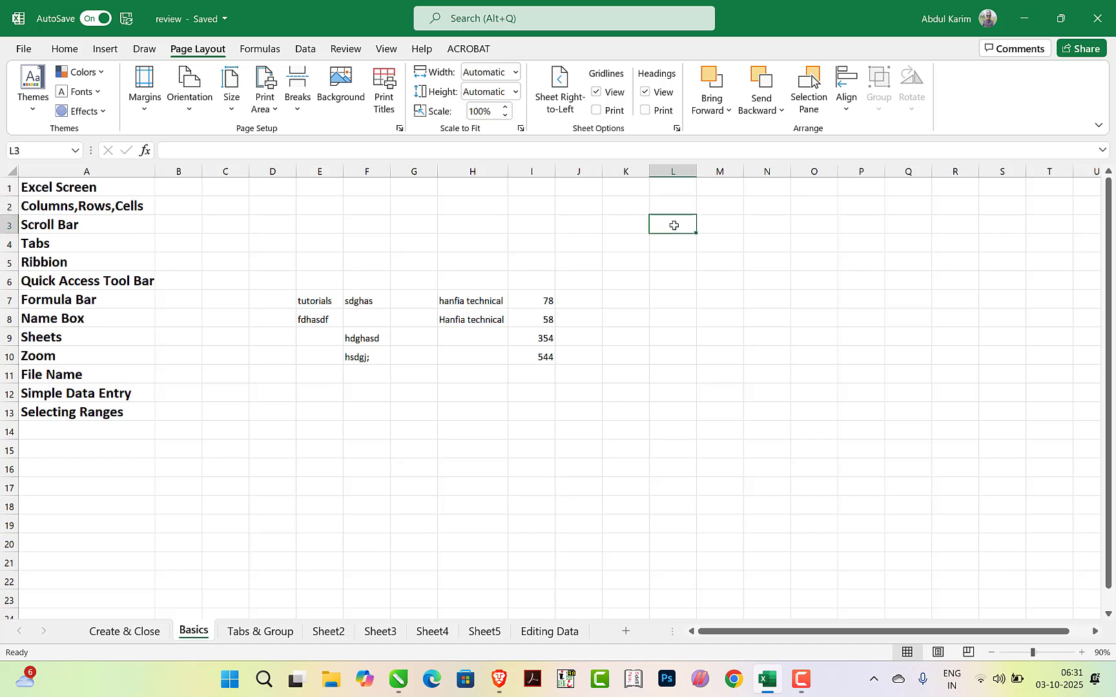